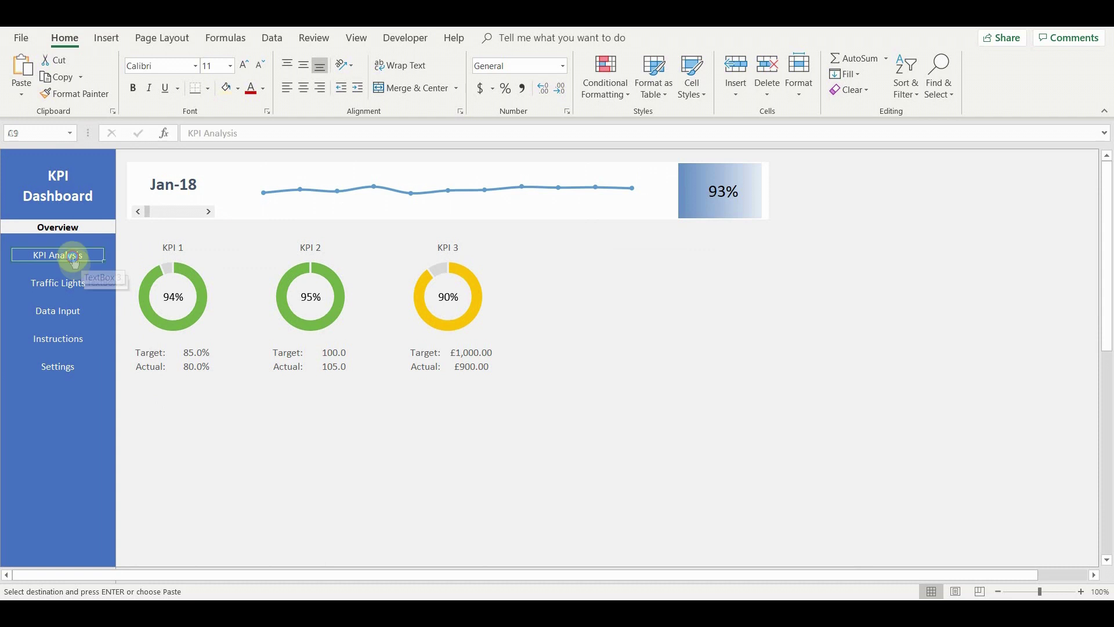
# - Browse the example dashboard's KPI Analysis and overview pages, then go to Sheet2's sales data
pyautogui.click(69, 254)
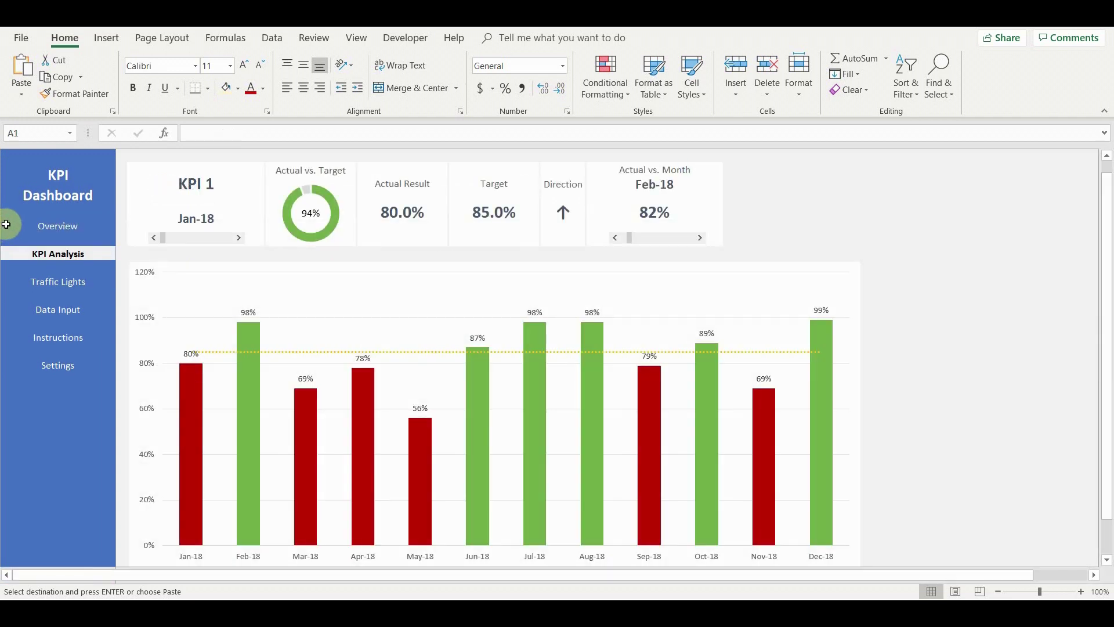
pyautogui.click(45, 228)
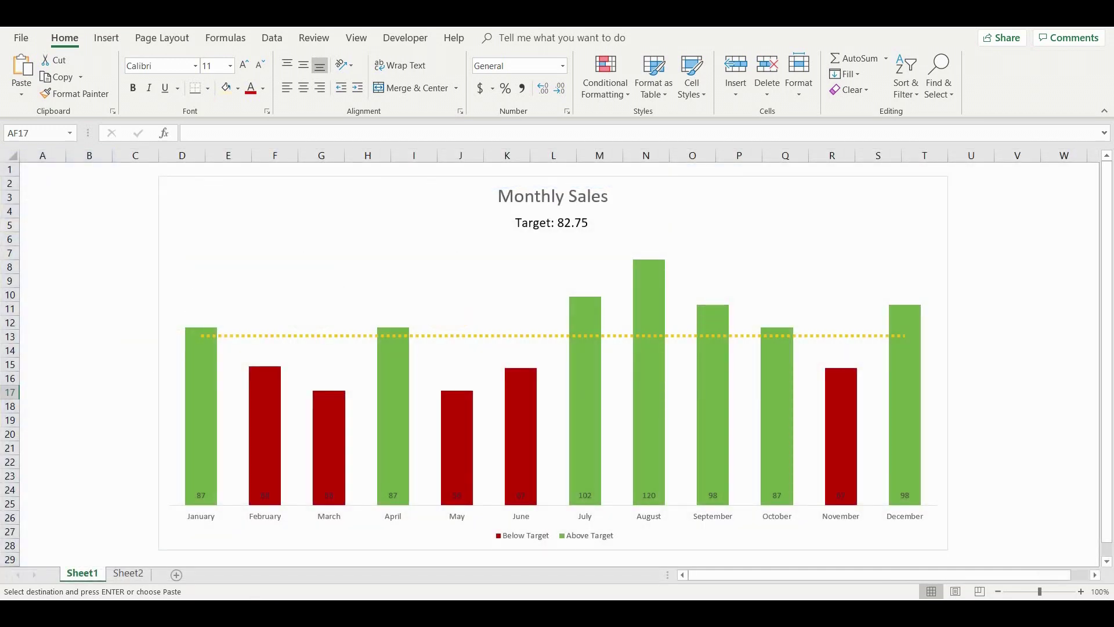
pyautogui.click(128, 573)
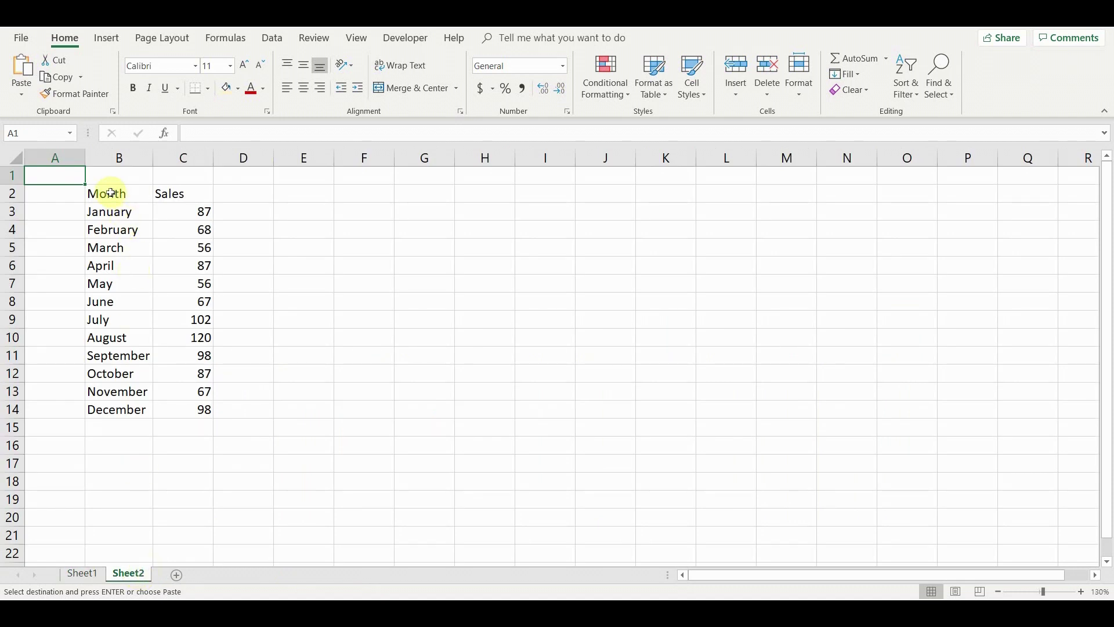
# - Convert B2:C14 into a table with its header filter buttons turned off
pyautogui.moveTo(99, 191); pyautogui.dragTo(186, 407)
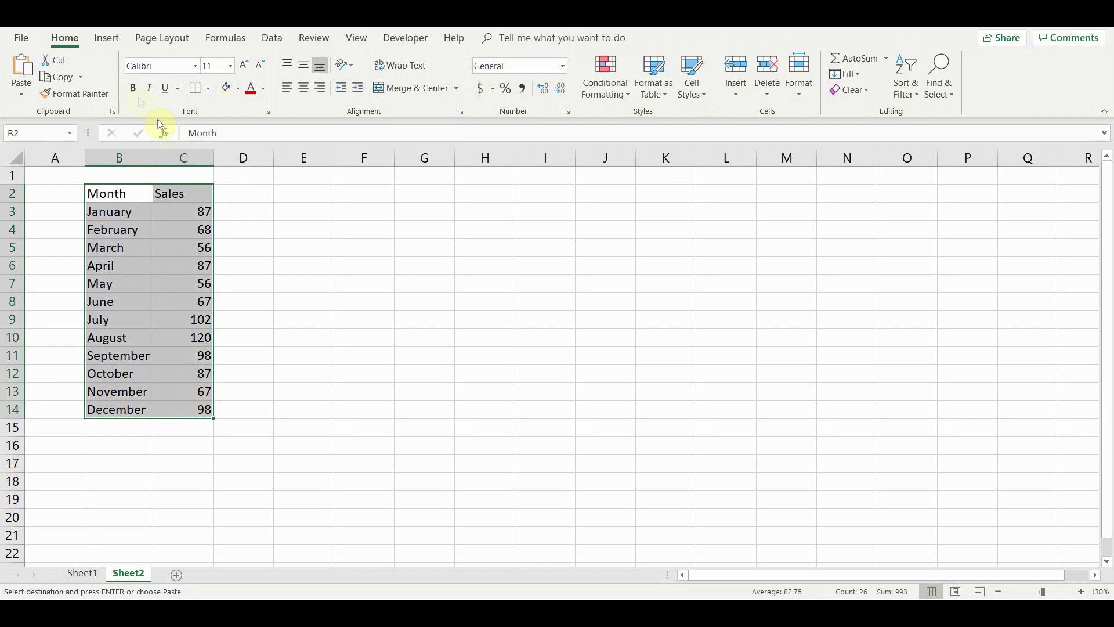
pyautogui.click(111, 41)
pyautogui.click(128, 73)
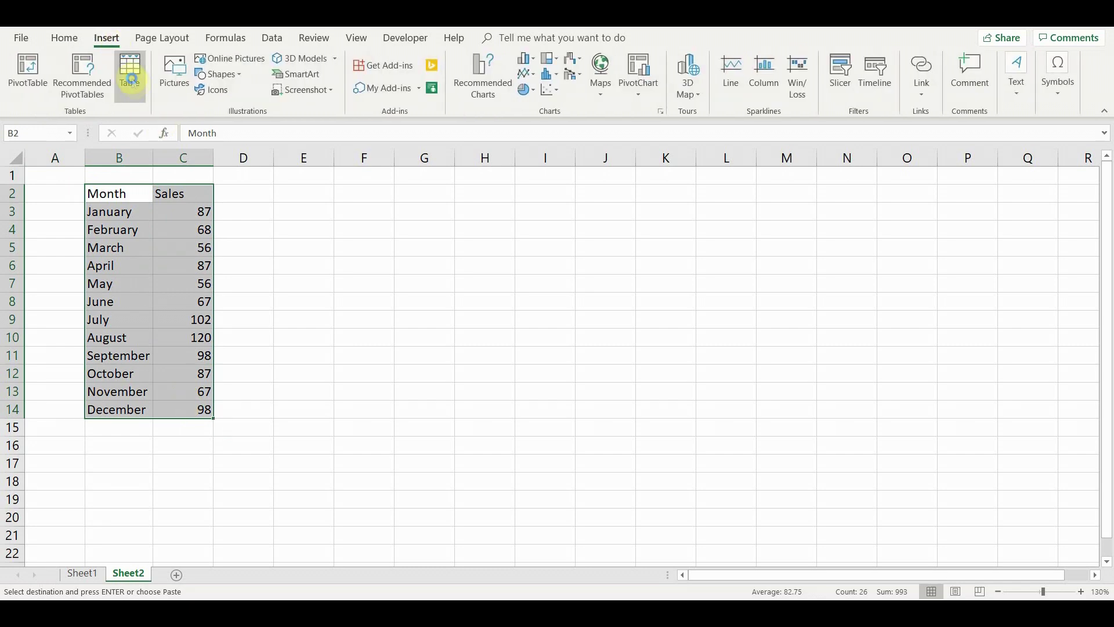
pyautogui.click(774, 314)
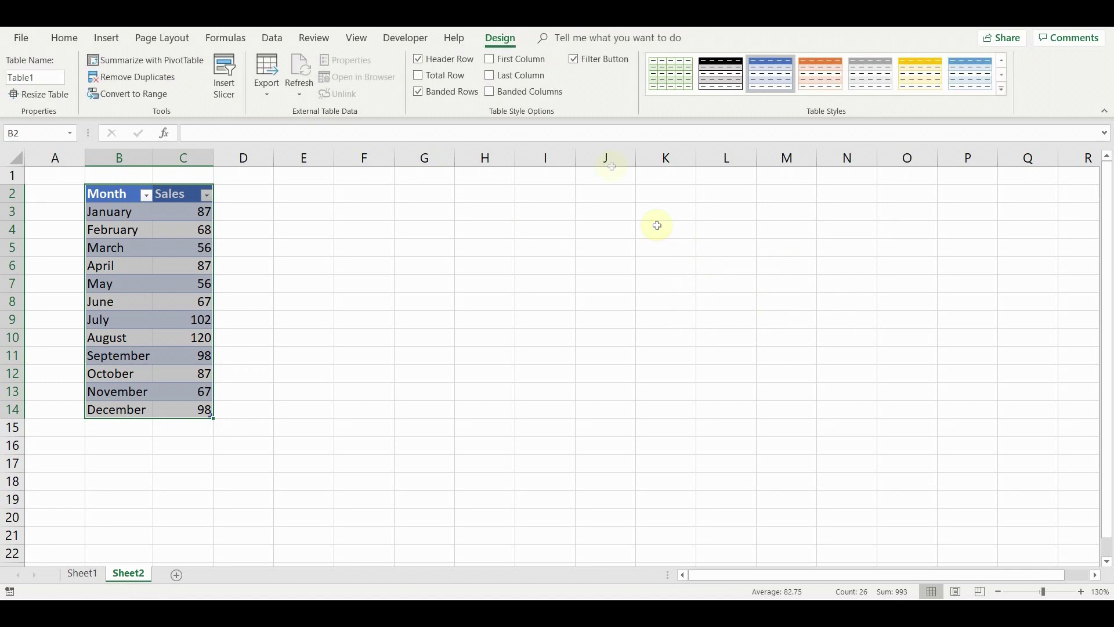
pyautogui.click(573, 59)
pyautogui.click(58, 173)
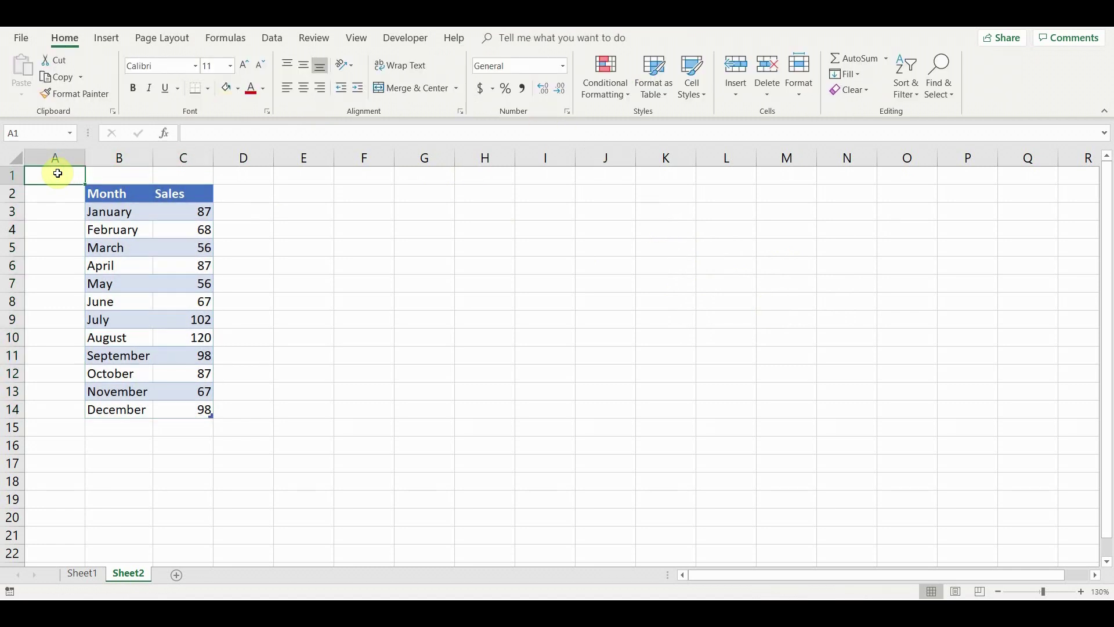
# - Label E2 'Target:' and enter =AVERAGE(Table1[Sales]) beside it, giving 82.75
pyautogui.click(296, 194)
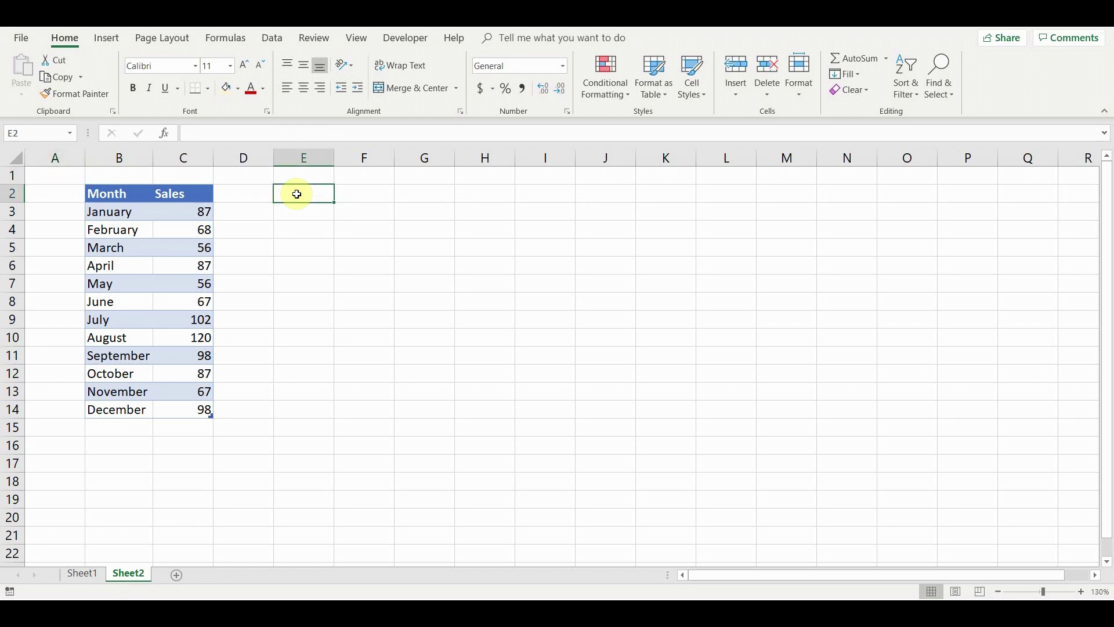
pyautogui.write('T')
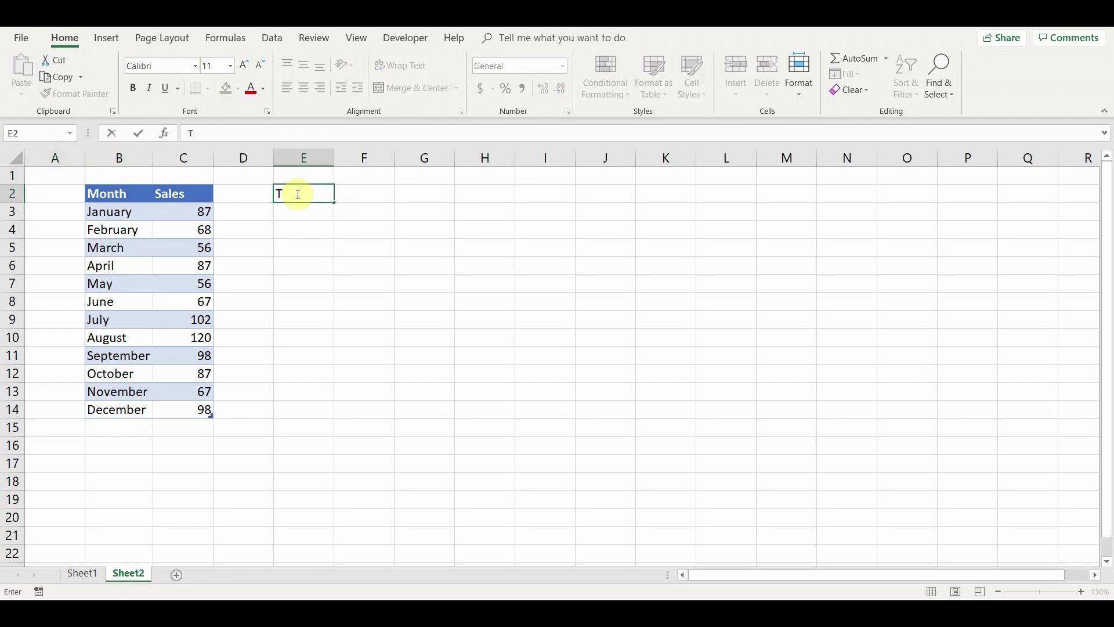
pyautogui.write('arget:')
pyautogui.press('Tab')
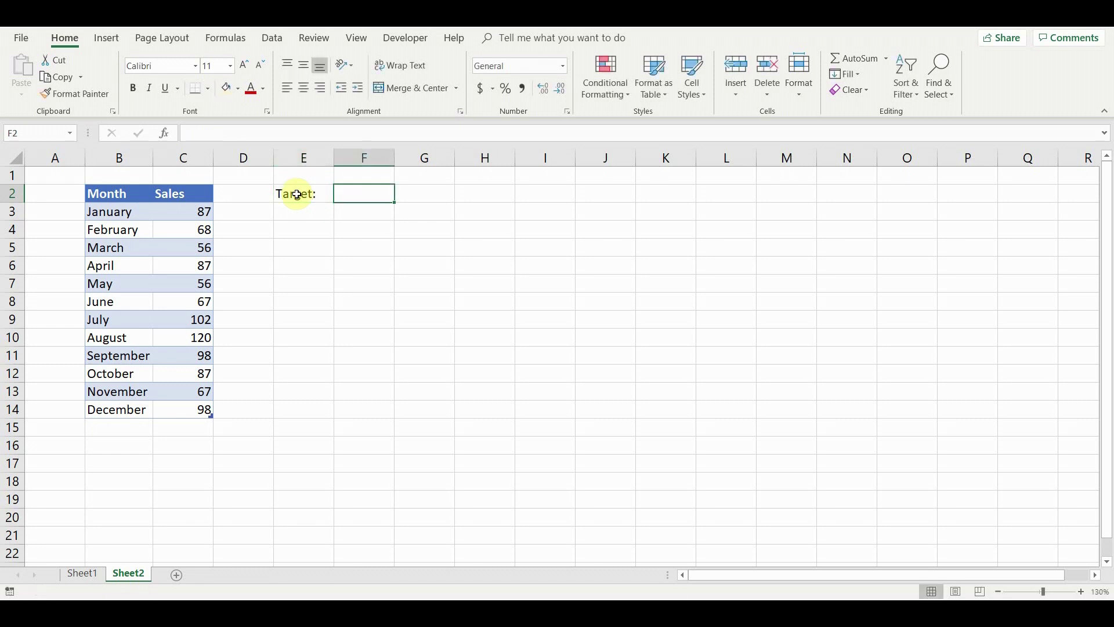
pyautogui.write('=aver')
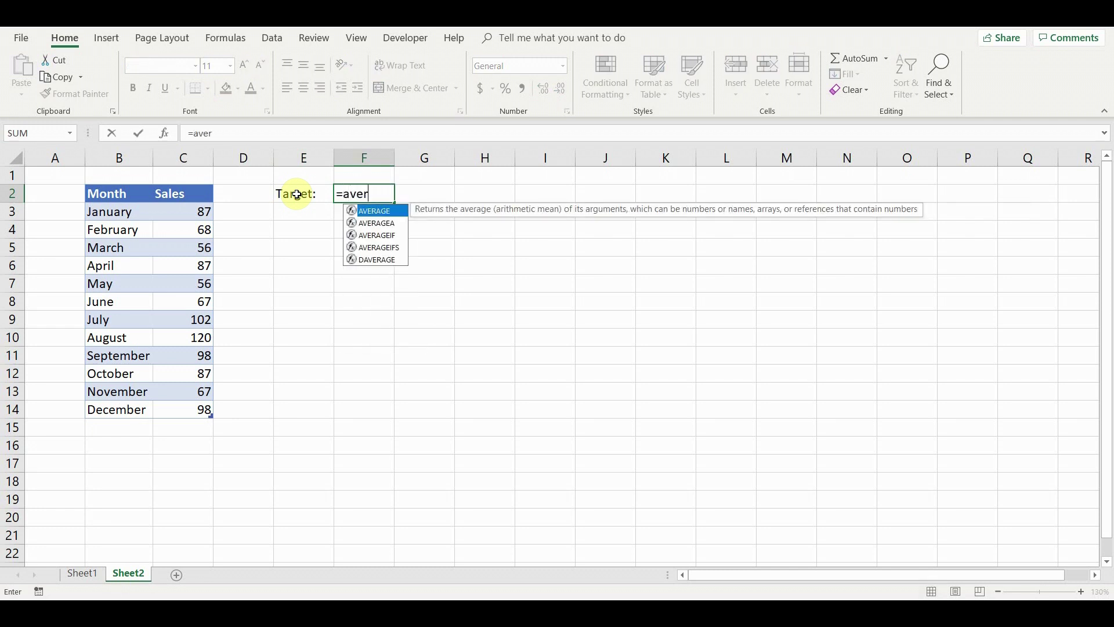
pyautogui.press('Tab')
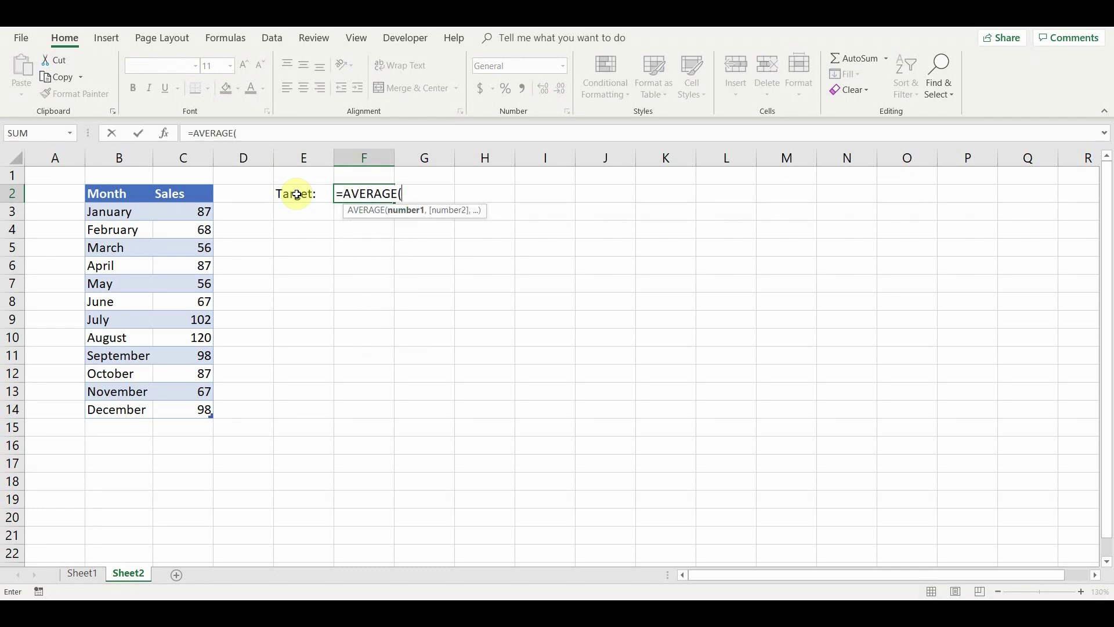
pyautogui.click(198, 212)
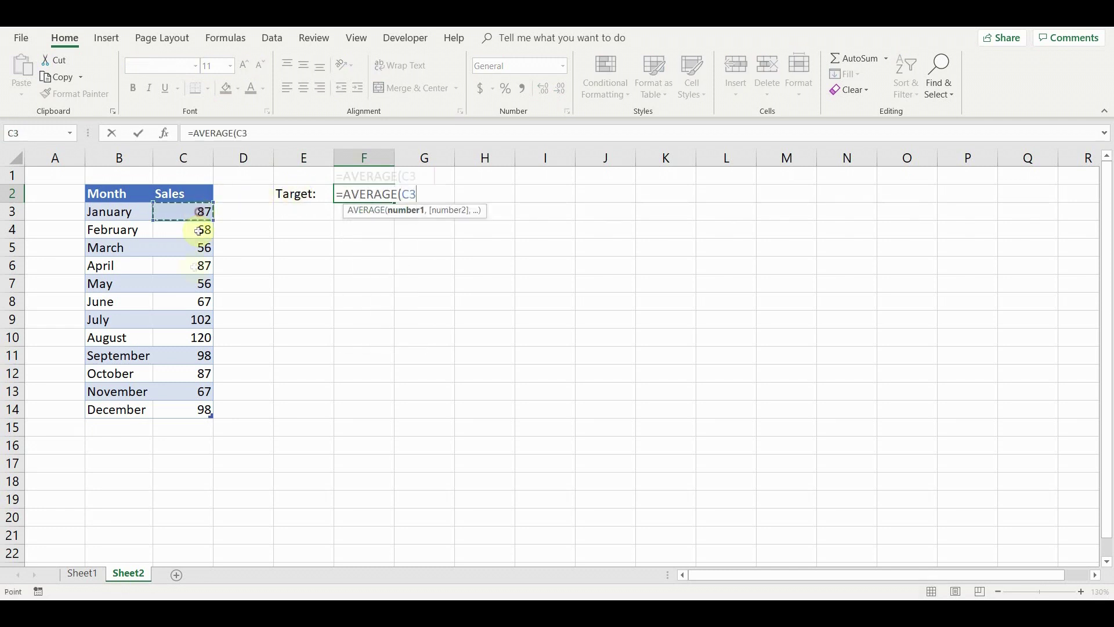
pyautogui.moveTo(198, 230); pyautogui.dragTo(191, 411)
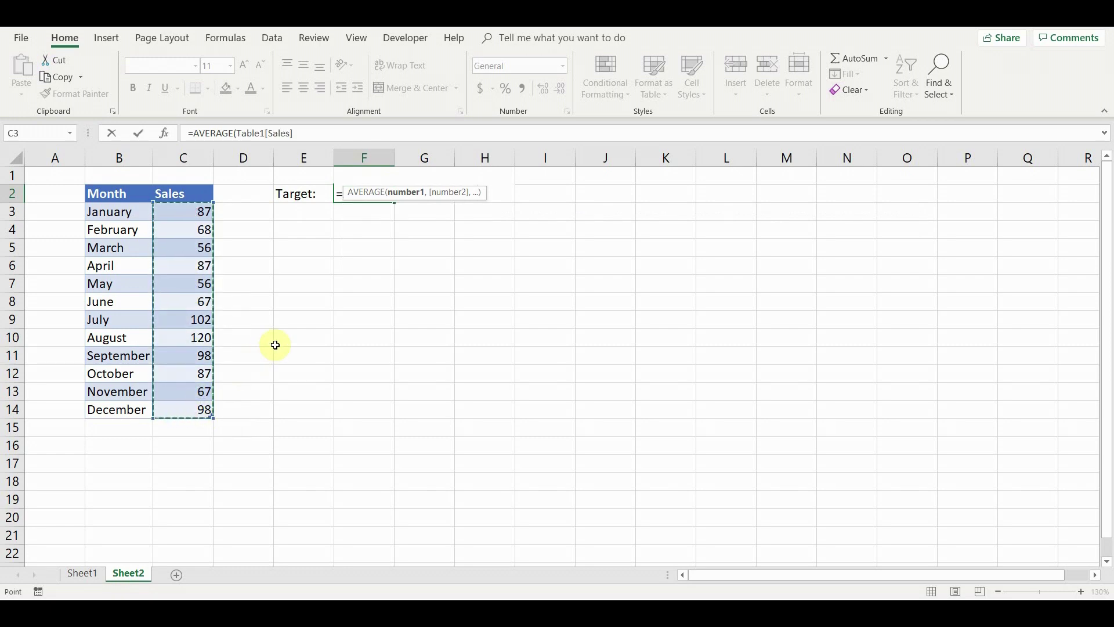
pyautogui.write(')')
pyautogui.press('Return')
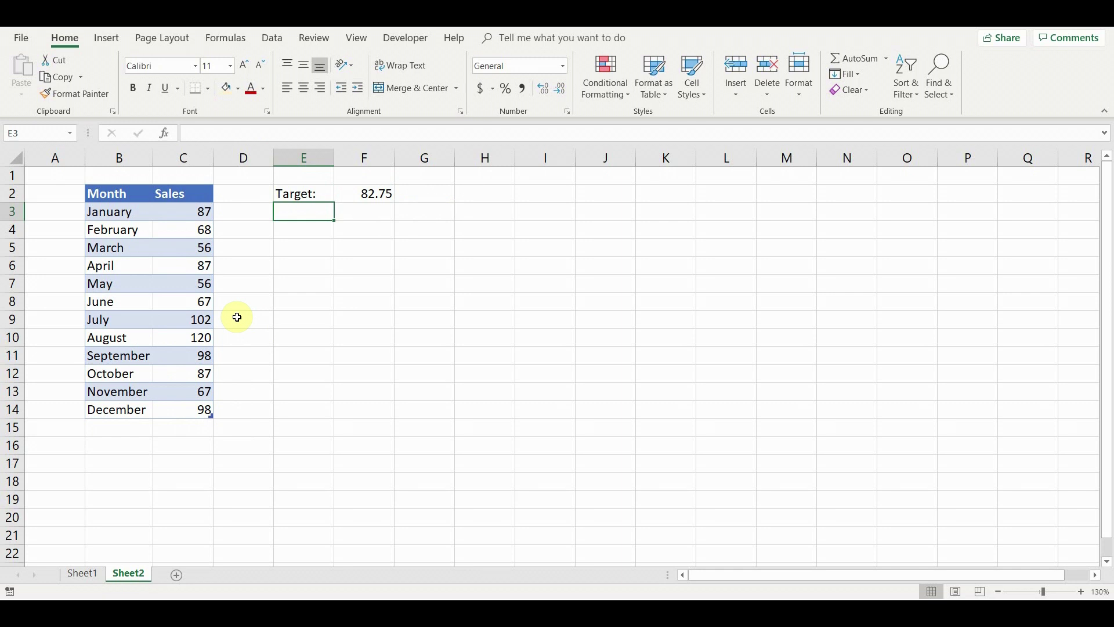
# - Label E3 'Length:' and enter =COUNTA(Table1[Month])-1 beside it, giving 11
pyautogui.write('Lenght')
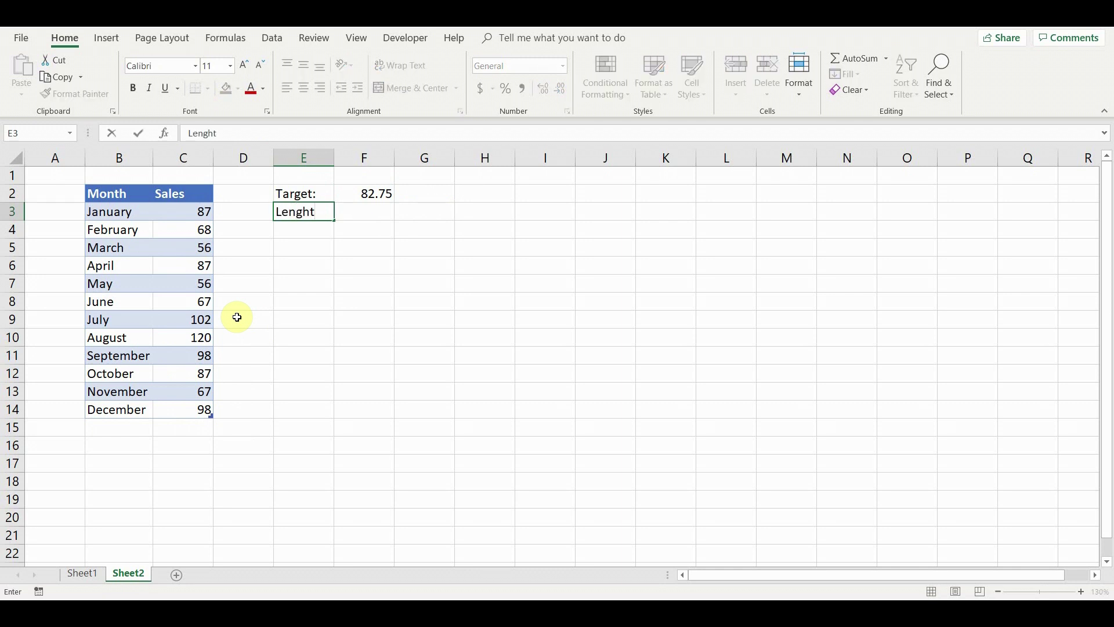
pyautogui.press('BackSpace')
pyautogui.press('BackSpace')
pyautogui.write('th:')
pyautogui.press('Tab')
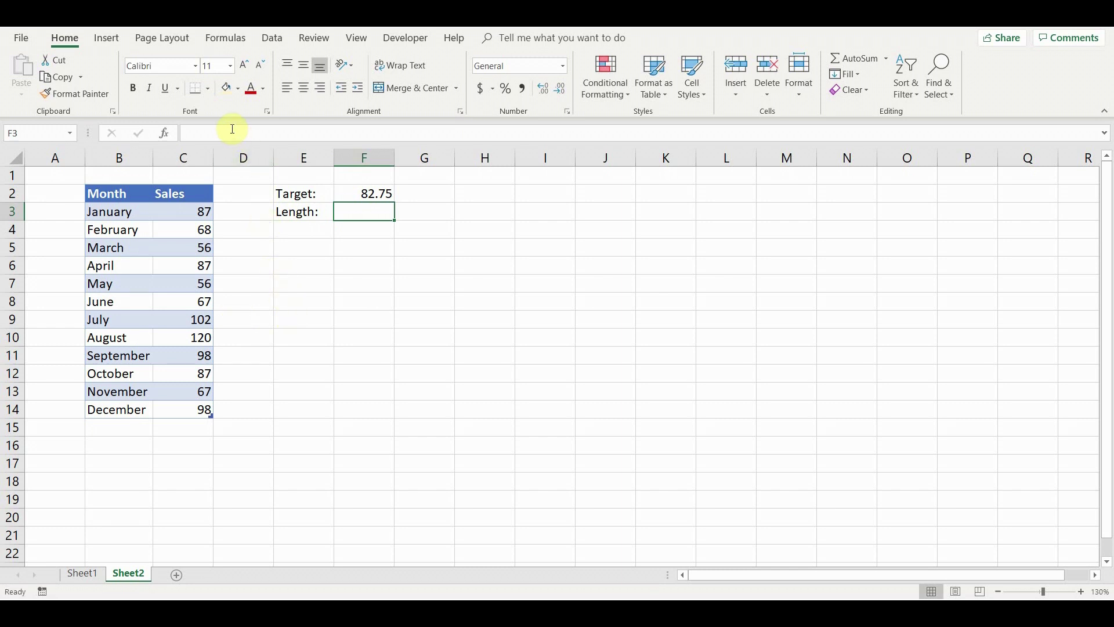
pyautogui.write('=')
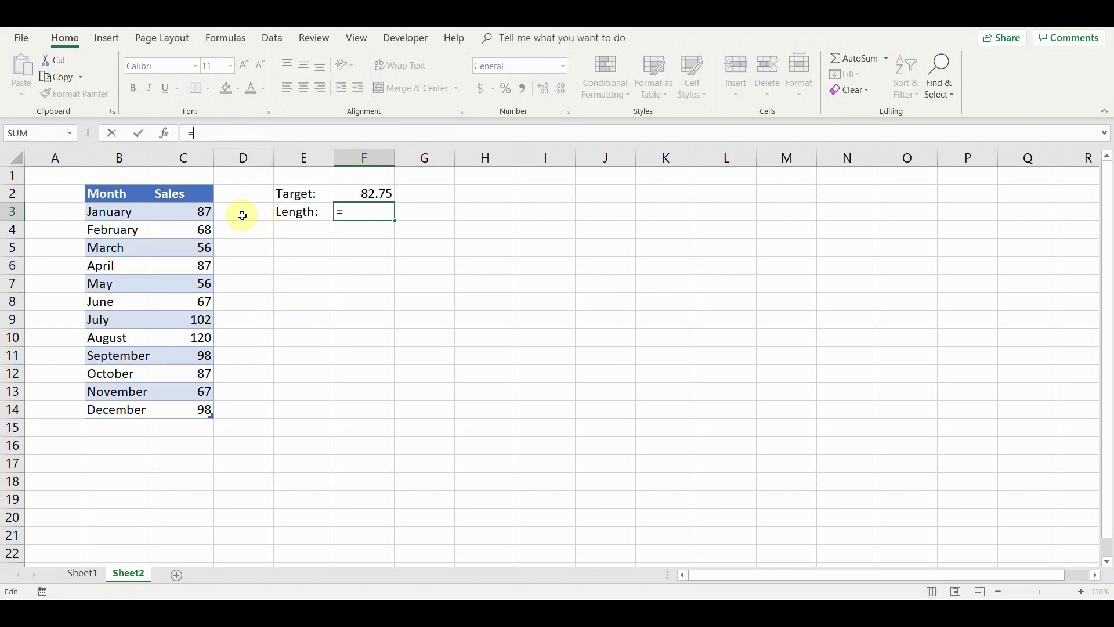
pyautogui.write('counta')
pyautogui.press('Tab')
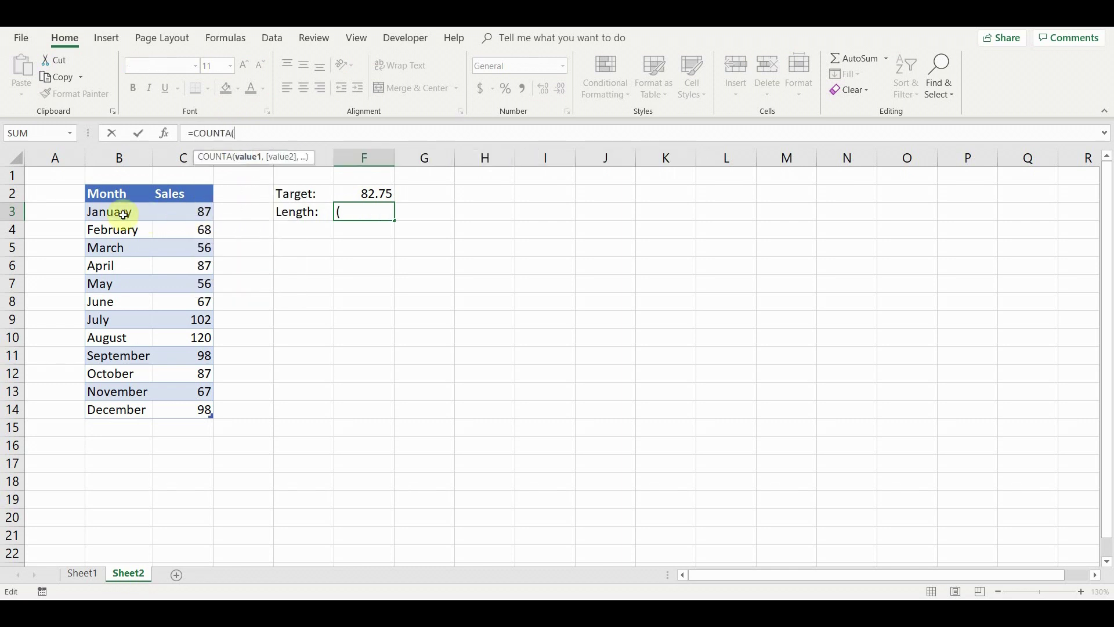
pyautogui.moveTo(117, 213); pyautogui.dragTo(117, 404)
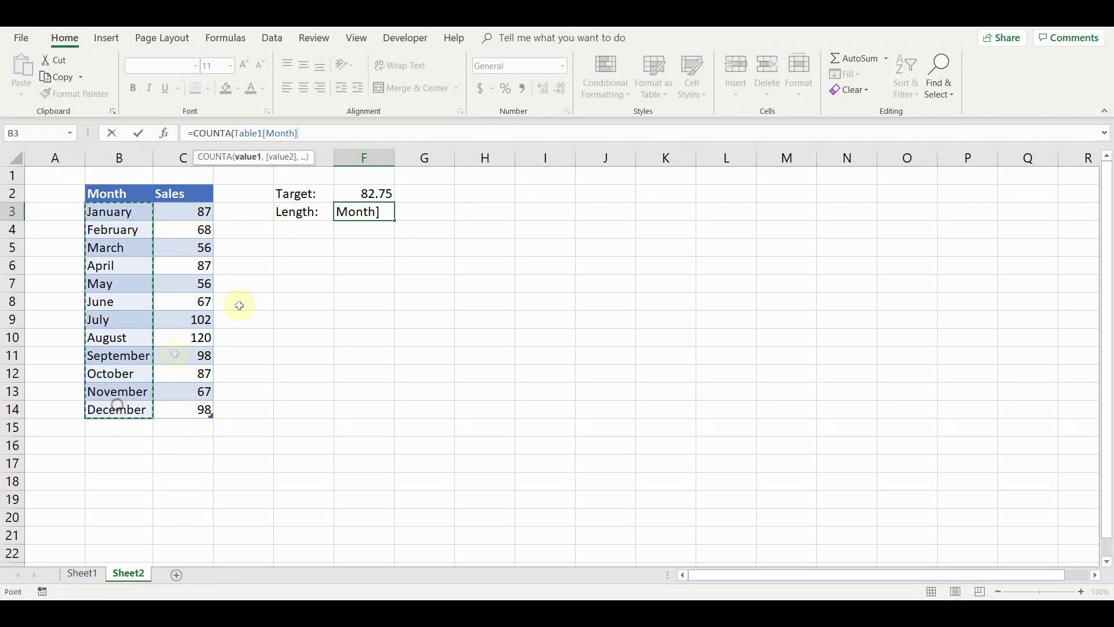
pyautogui.write(')-1')
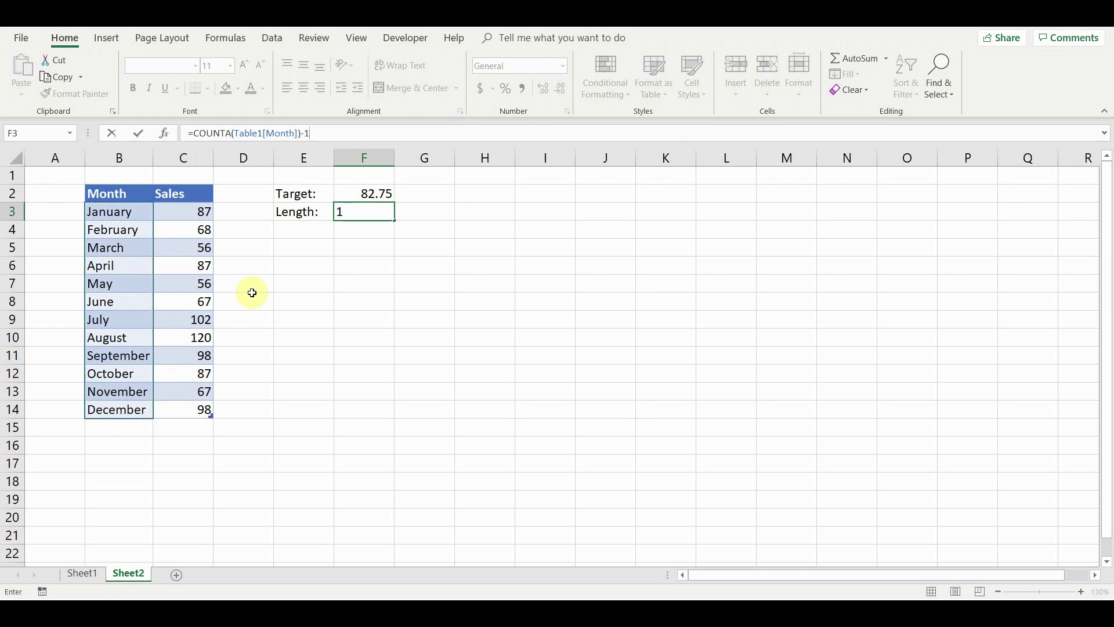
pyautogui.press('Return')
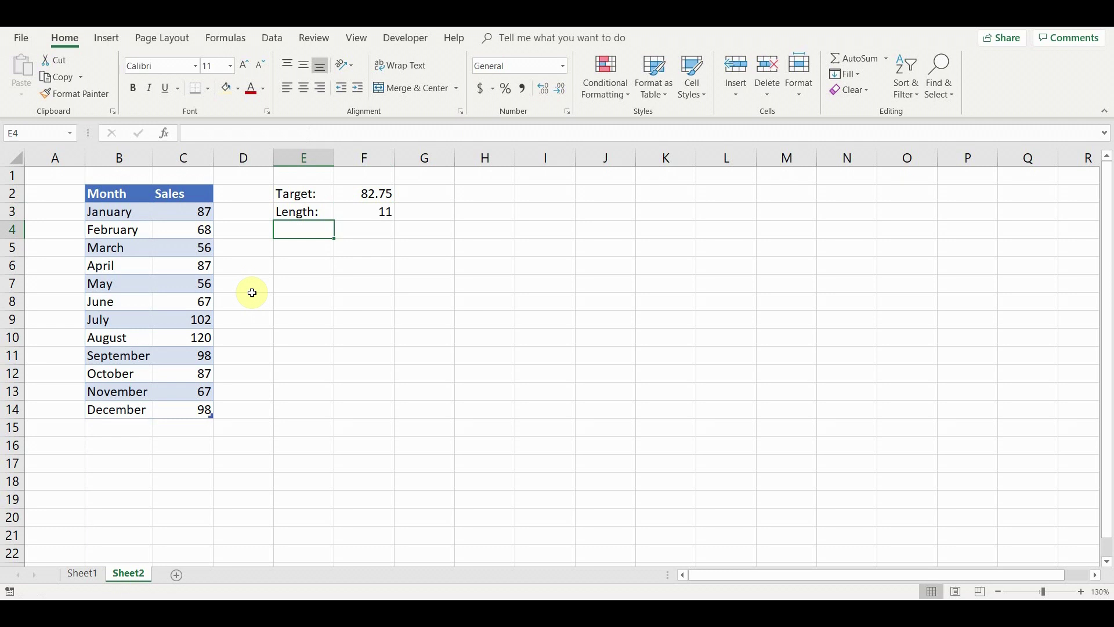
# - Insert a new column D headed 'Above Target' in the table and autofit its width
pyautogui.click(246, 158)
pyautogui.rightClick(248, 163)
pyautogui.click(280, 260)
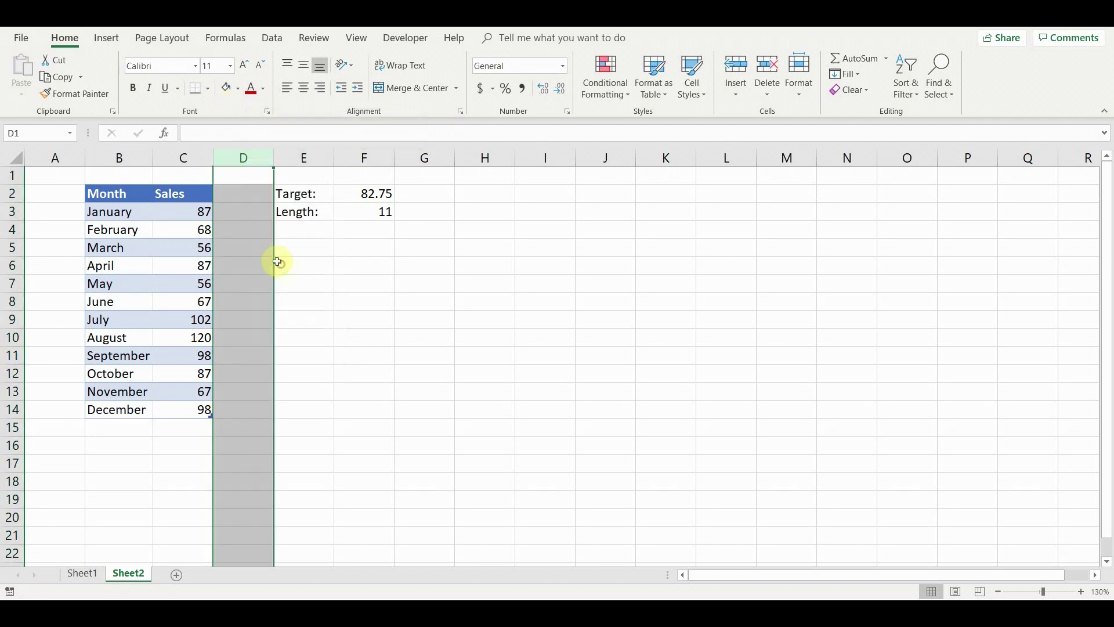
pyautogui.click(234, 192)
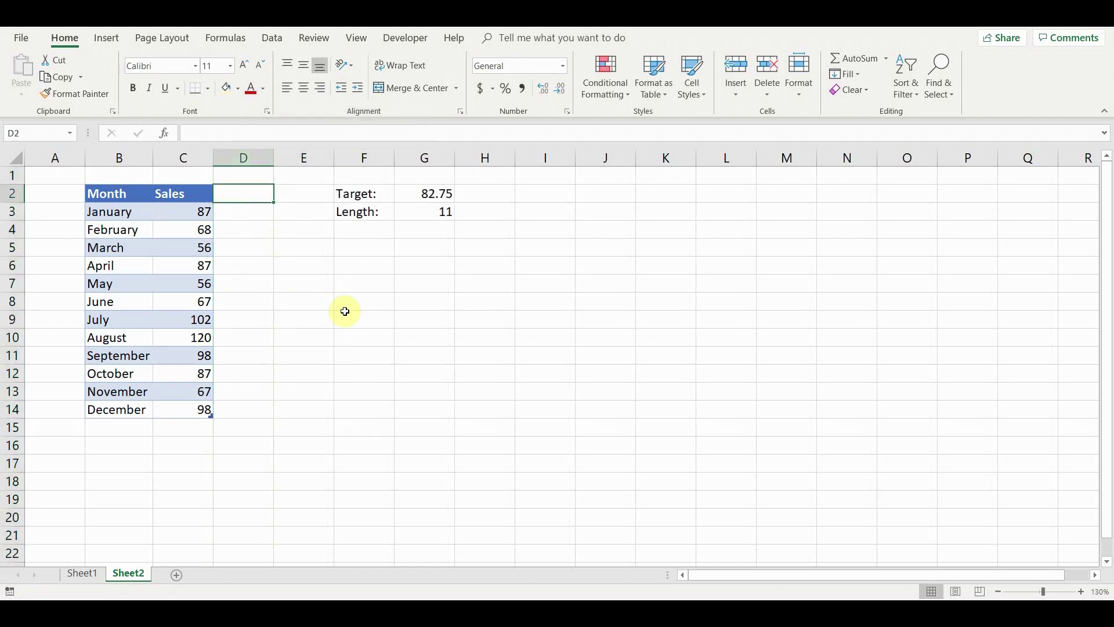
pyautogui.write('Above Target')
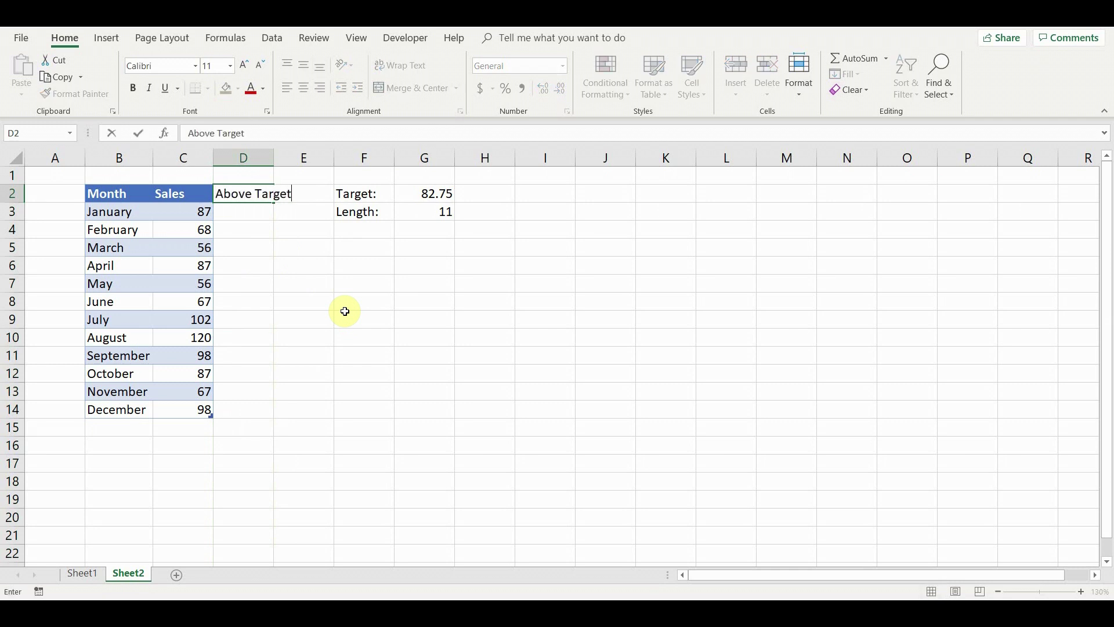
pyautogui.press('Return')
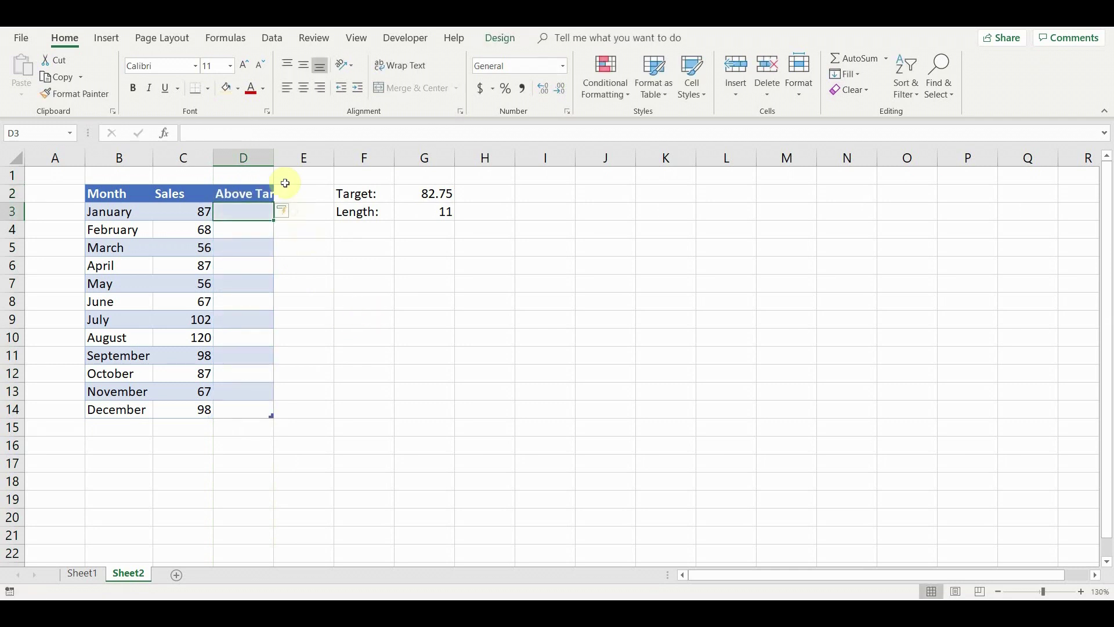
pyautogui.doubleClick(271, 157)
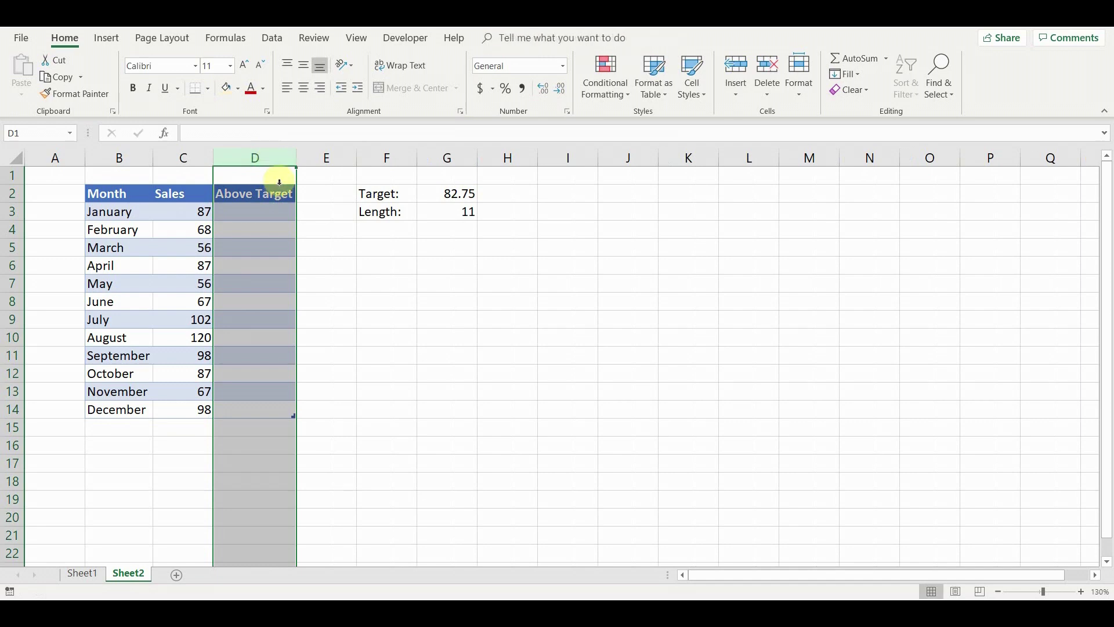
pyautogui.click(72, 178)
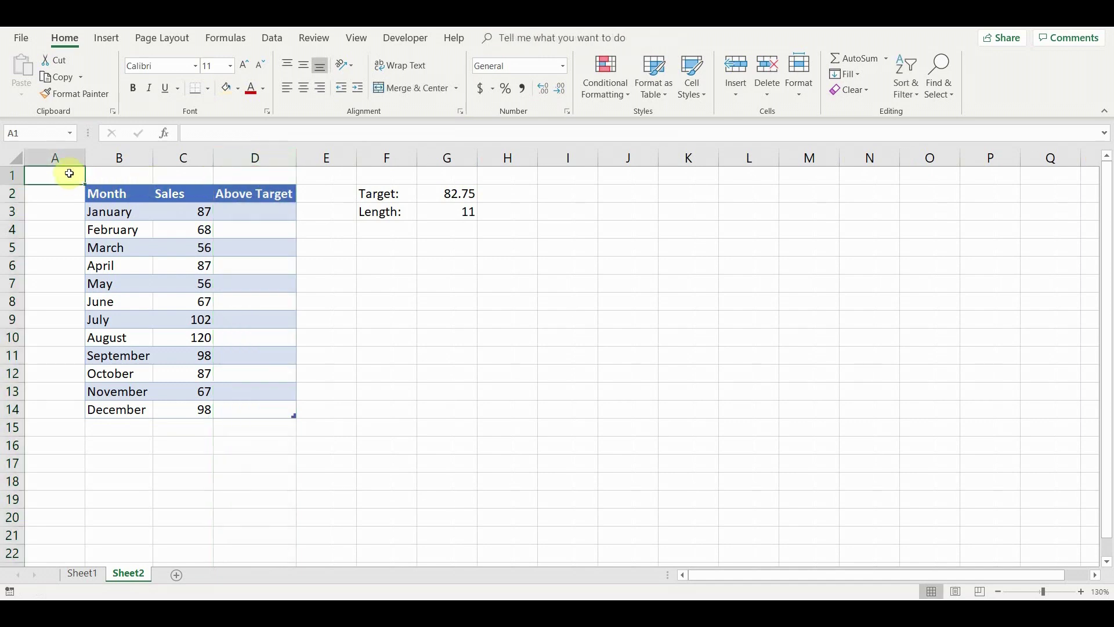
pyautogui.click(233, 208)
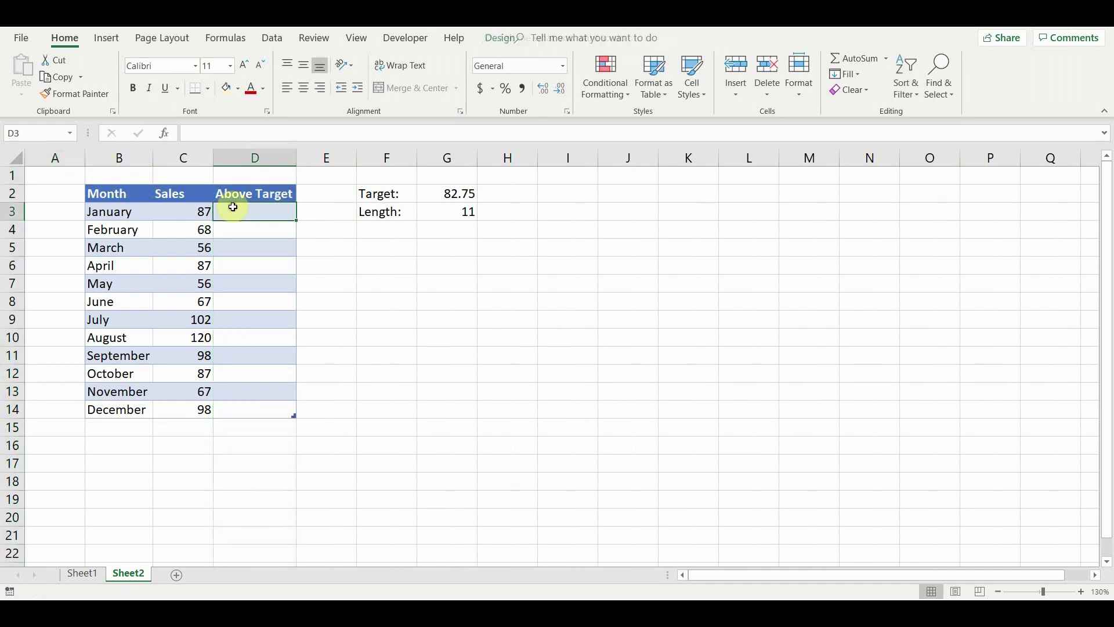
pyautogui.click(224, 132)
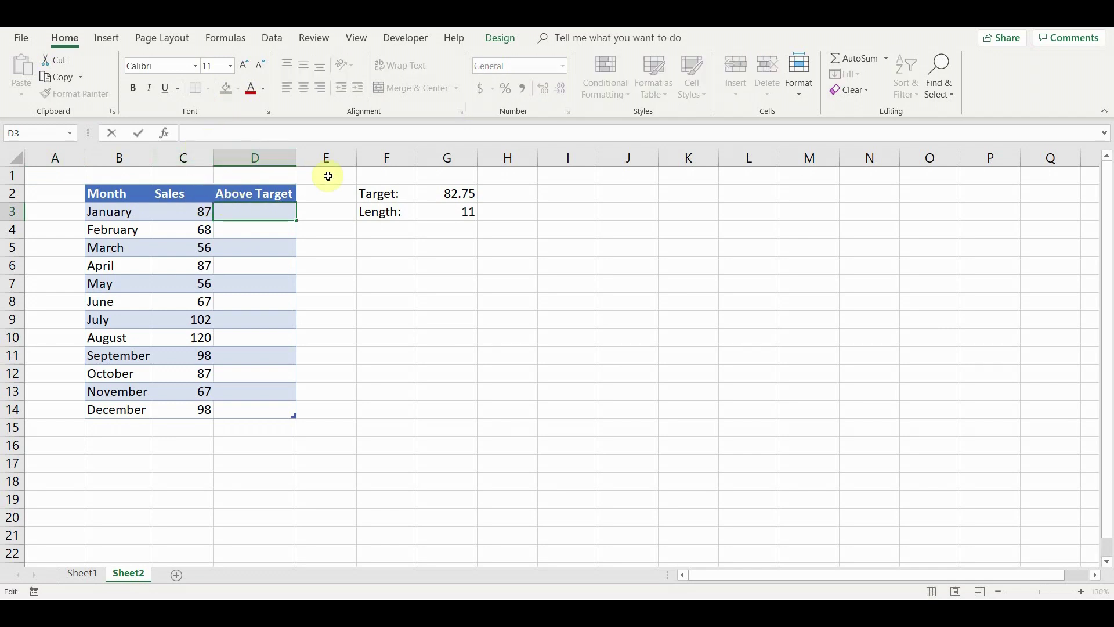
pyautogui.write('=if')
pyautogui.press('Tab')
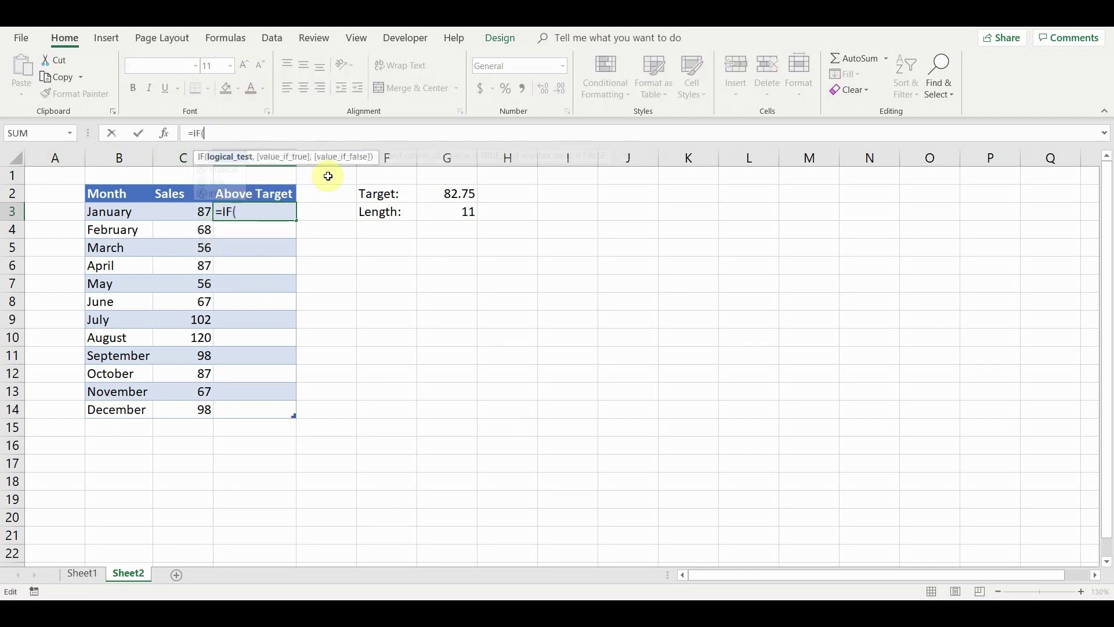
pyautogui.click(178, 209)
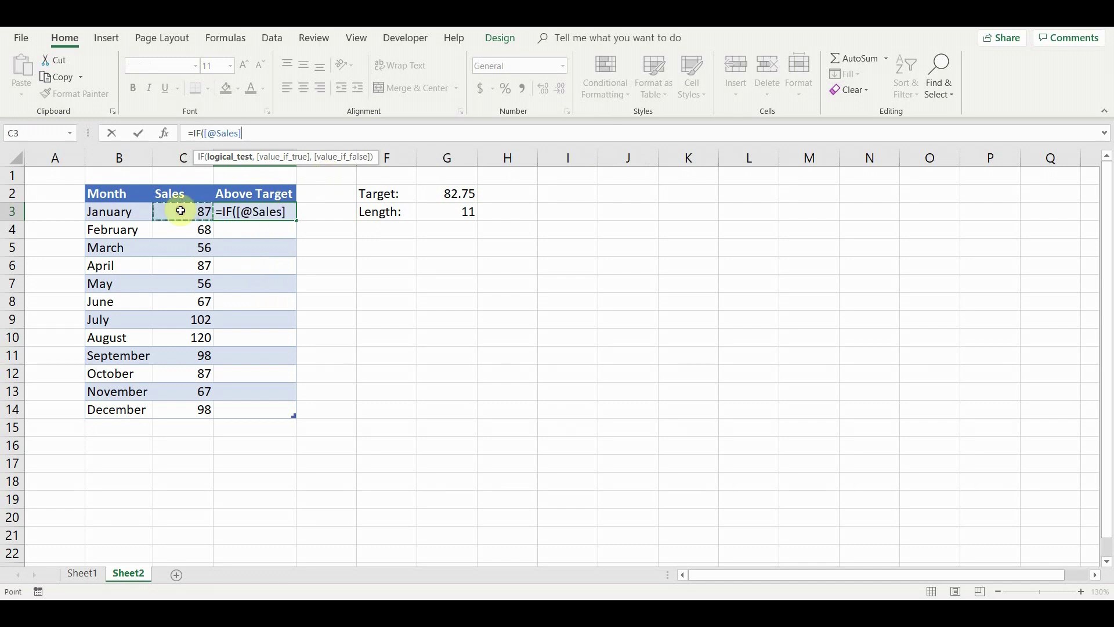
pyautogui.write('>')
pyautogui.click(454, 194)
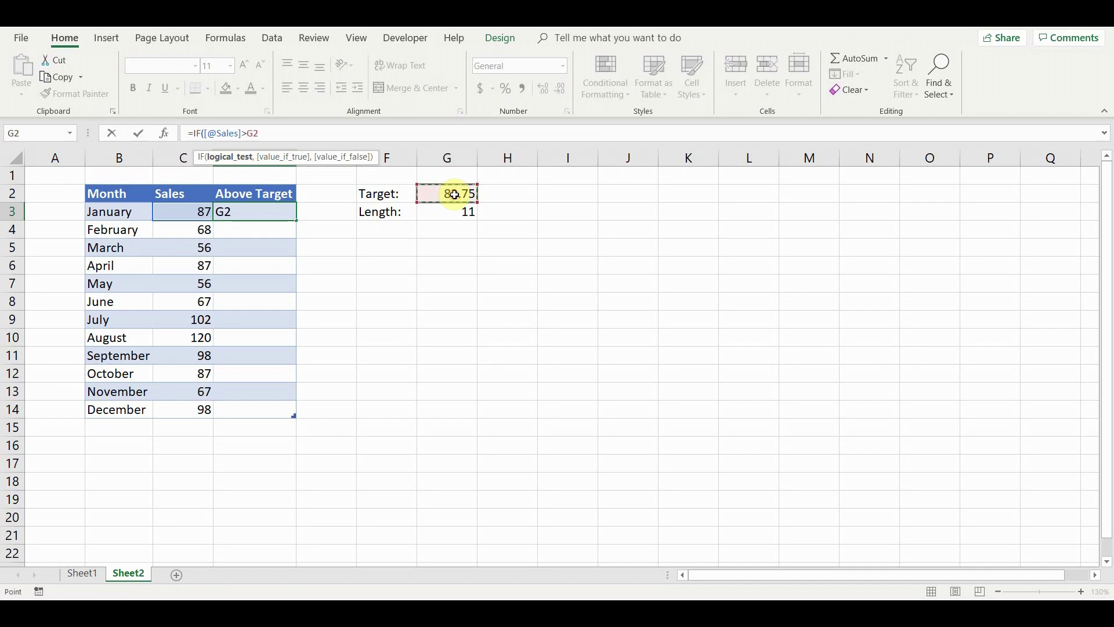
pyautogui.press('F4')
pyautogui.write(',')
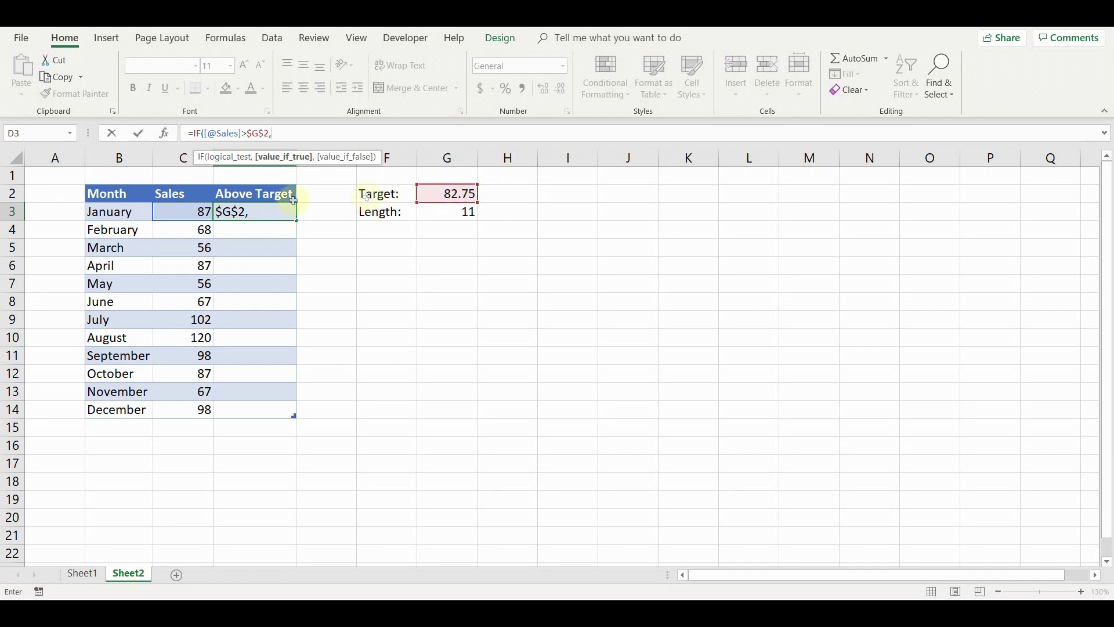
pyautogui.click(180, 211)
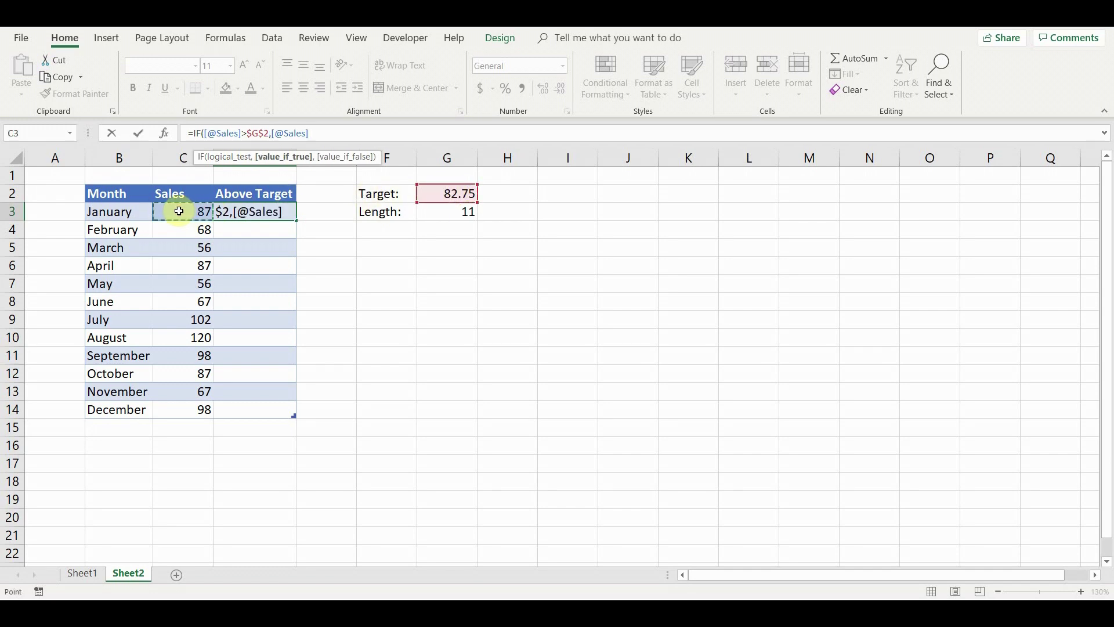
pyautogui.write(',')
pyautogui.write('"")')
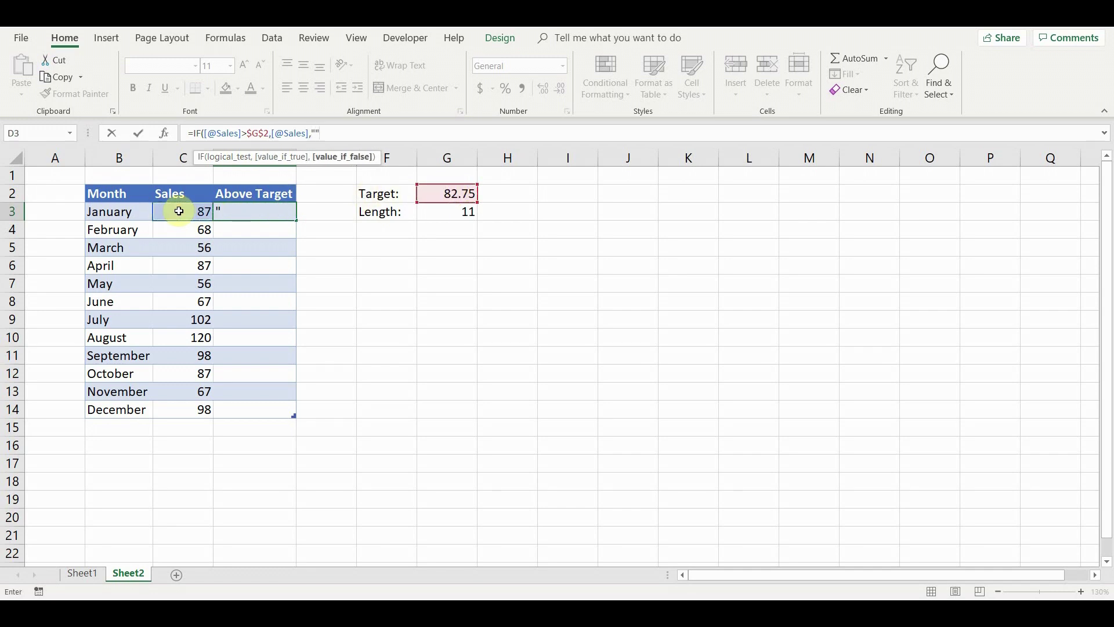
pyautogui.press('Return')
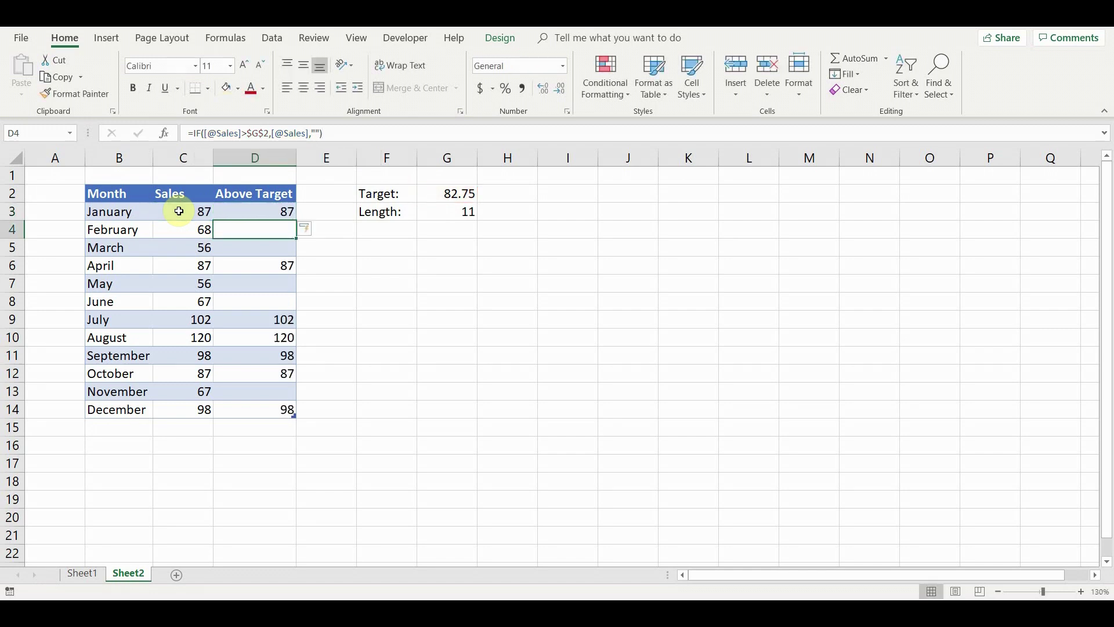
pyautogui.click(60, 178)
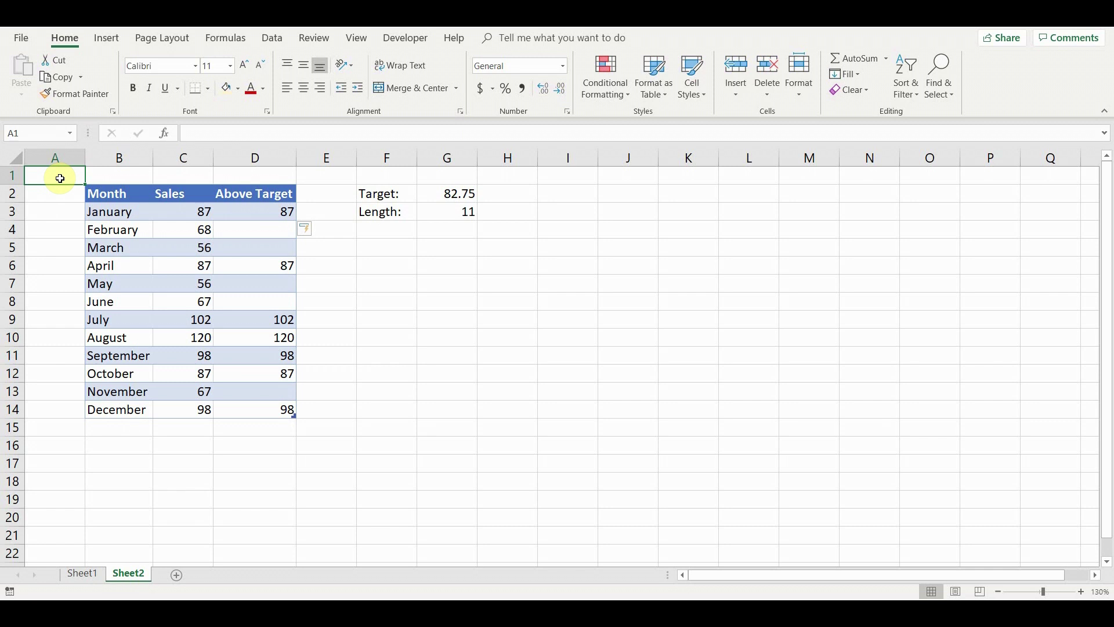
# - Insert a 2-D clustered column chart from the sales table, enlarged and placed beside it
pyautogui.click(100, 193)
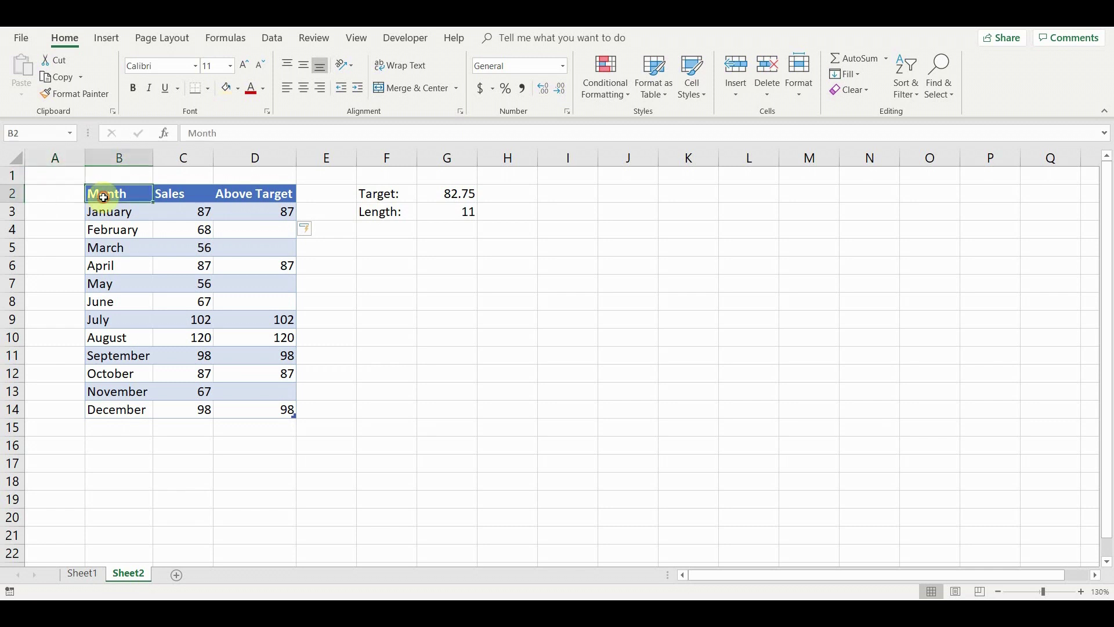
pyautogui.click(108, 39)
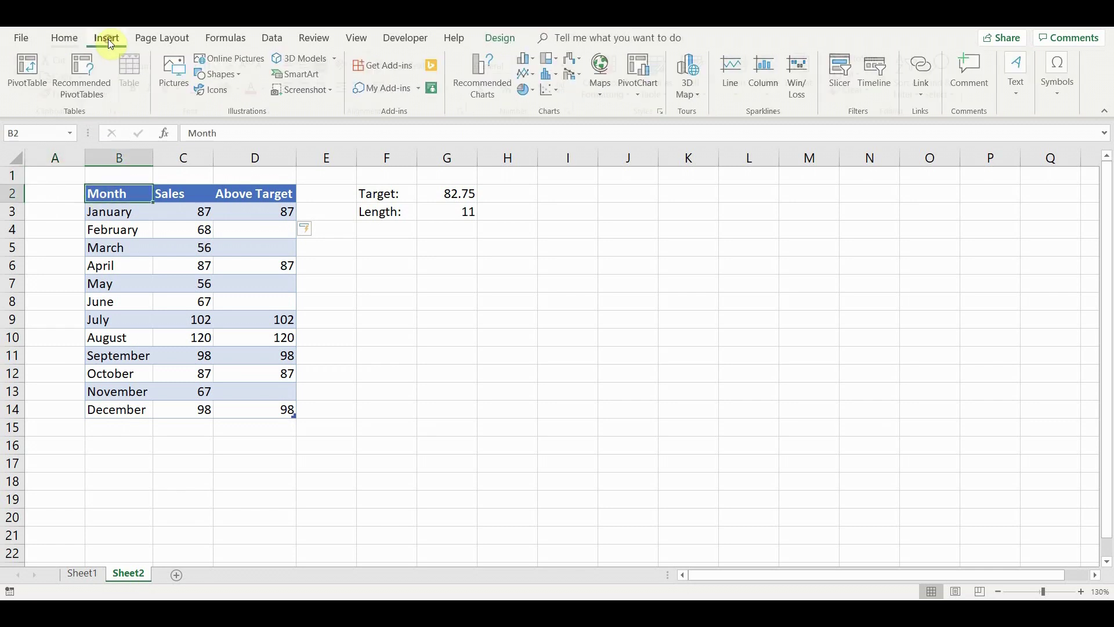
pyautogui.click(533, 59)
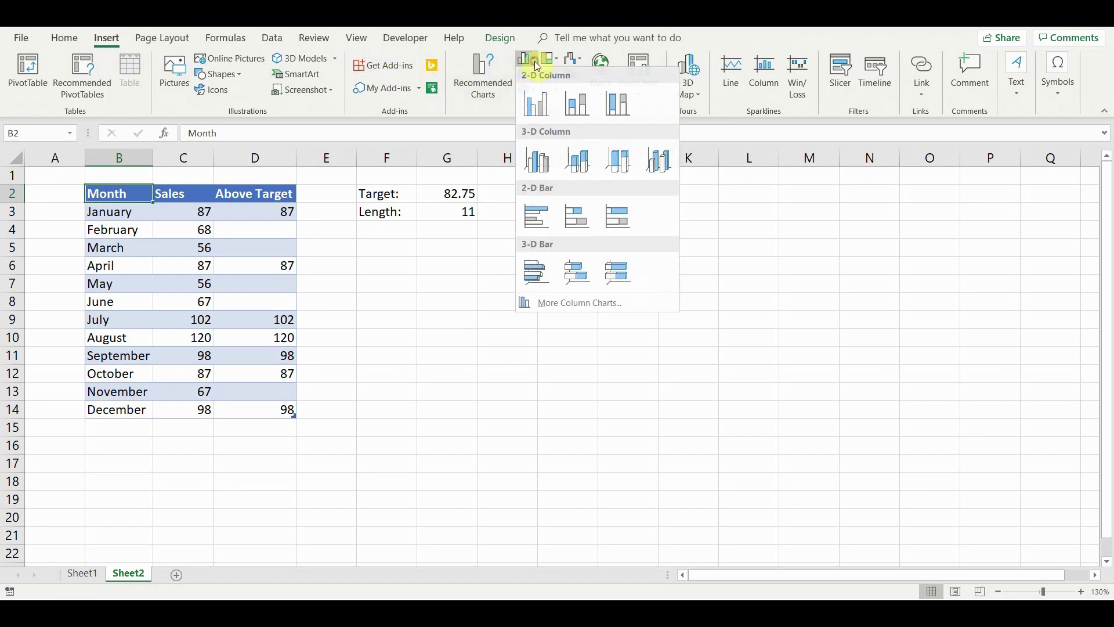
pyautogui.click(537, 110)
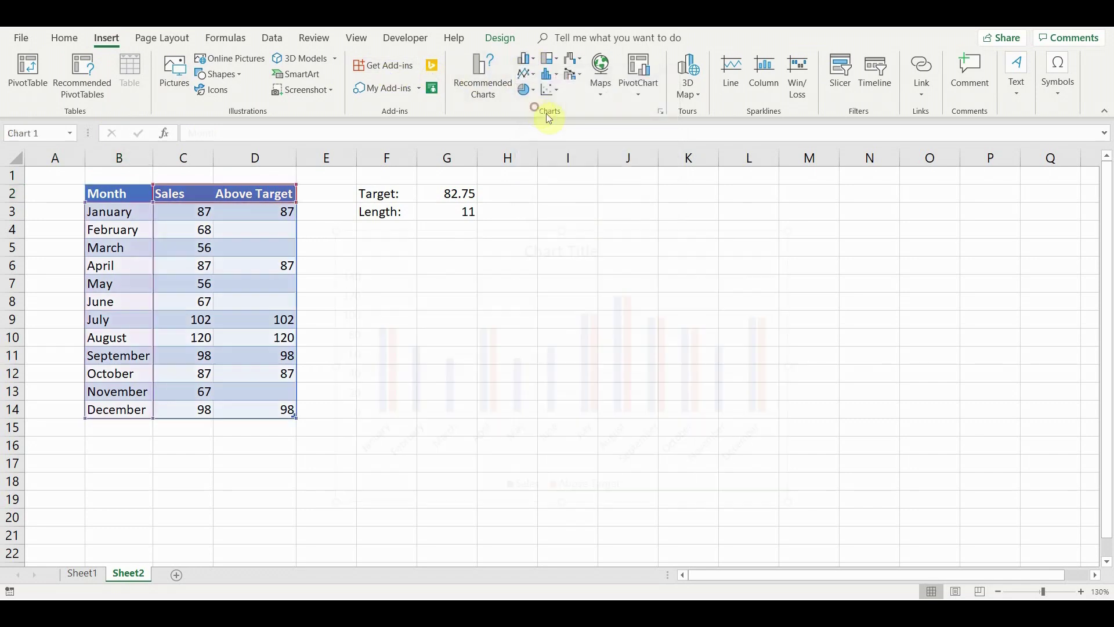
pyautogui.moveTo(787, 501); pyautogui.dragTo(850, 530)
pyautogui.moveTo(723, 253); pyautogui.dragTo(742, 260)
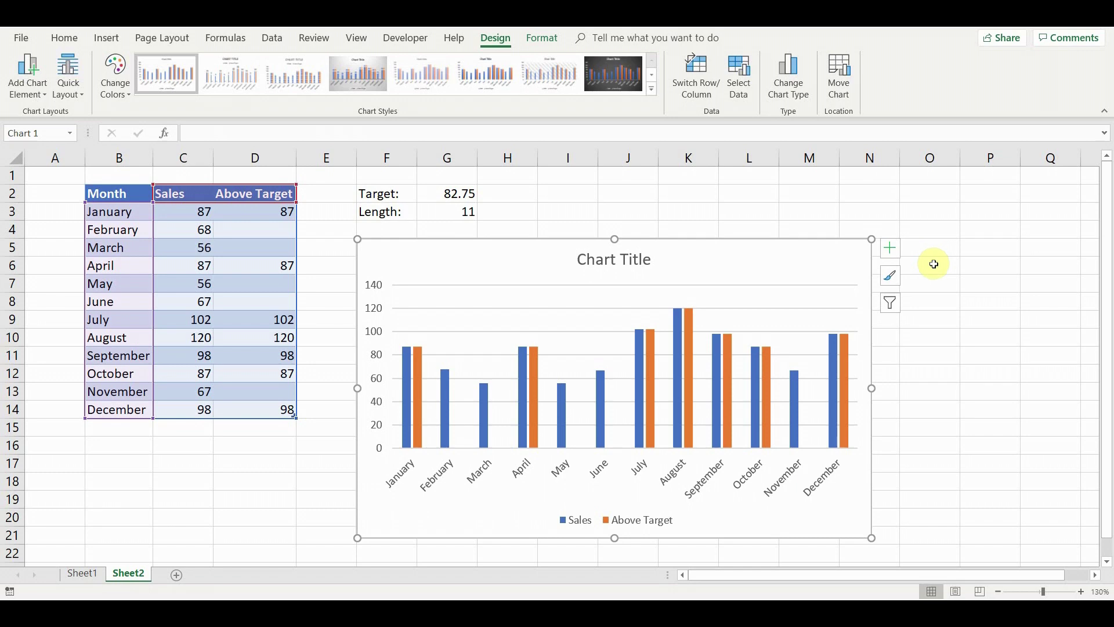
# - Set the Above Target series overlap to 100% so its bars cover the Sales bars
pyautogui.click(689, 326)
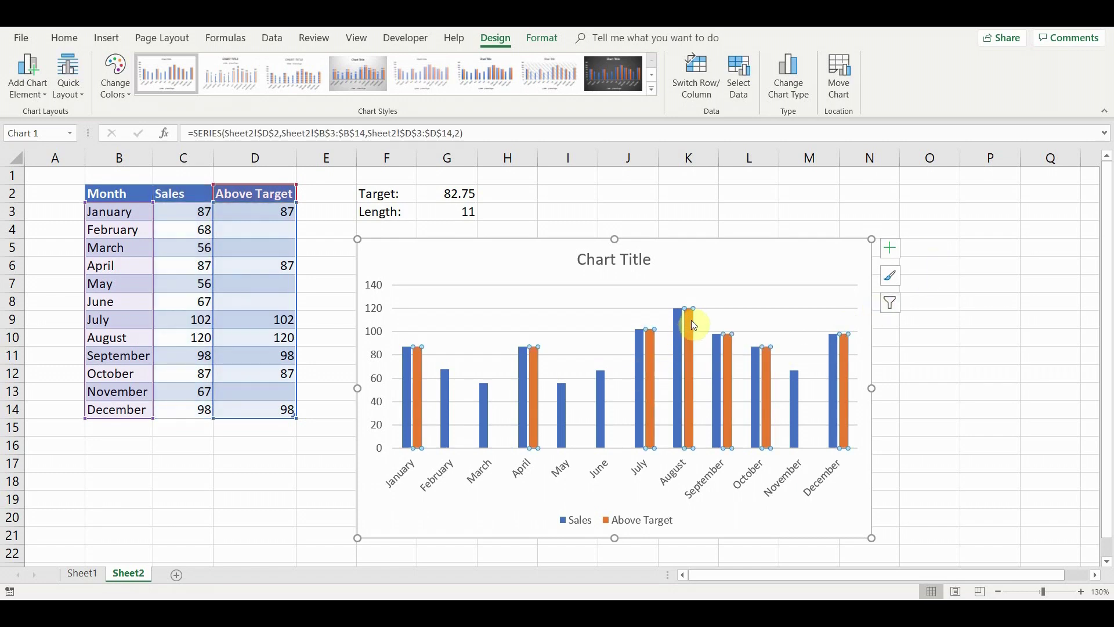
pyautogui.doubleClick(692, 325)
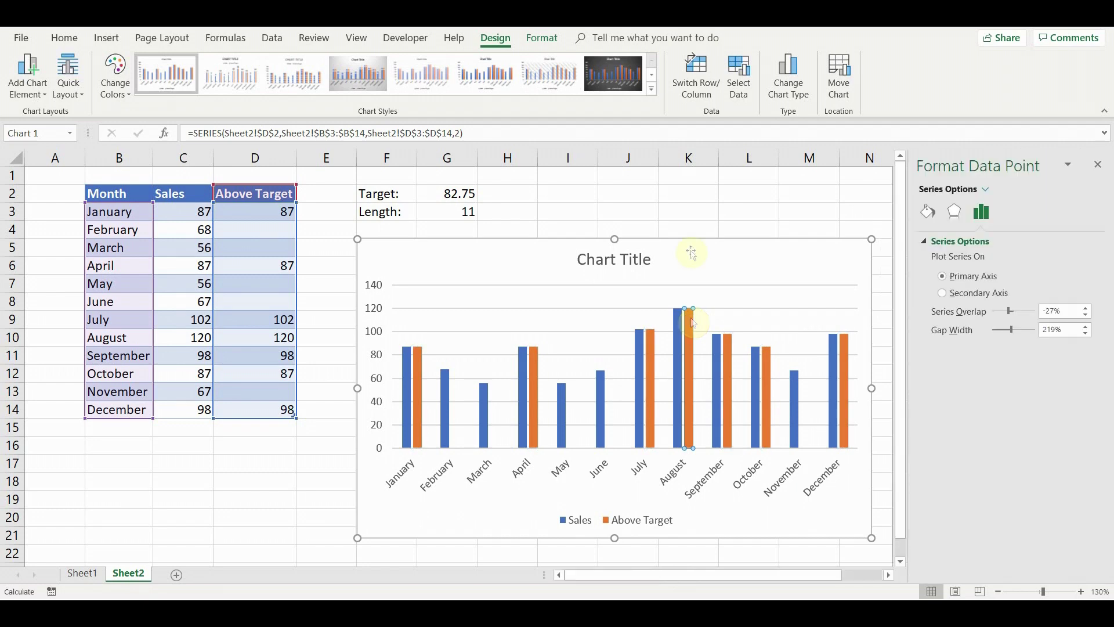
pyautogui.click(690, 216)
pyautogui.click(687, 323)
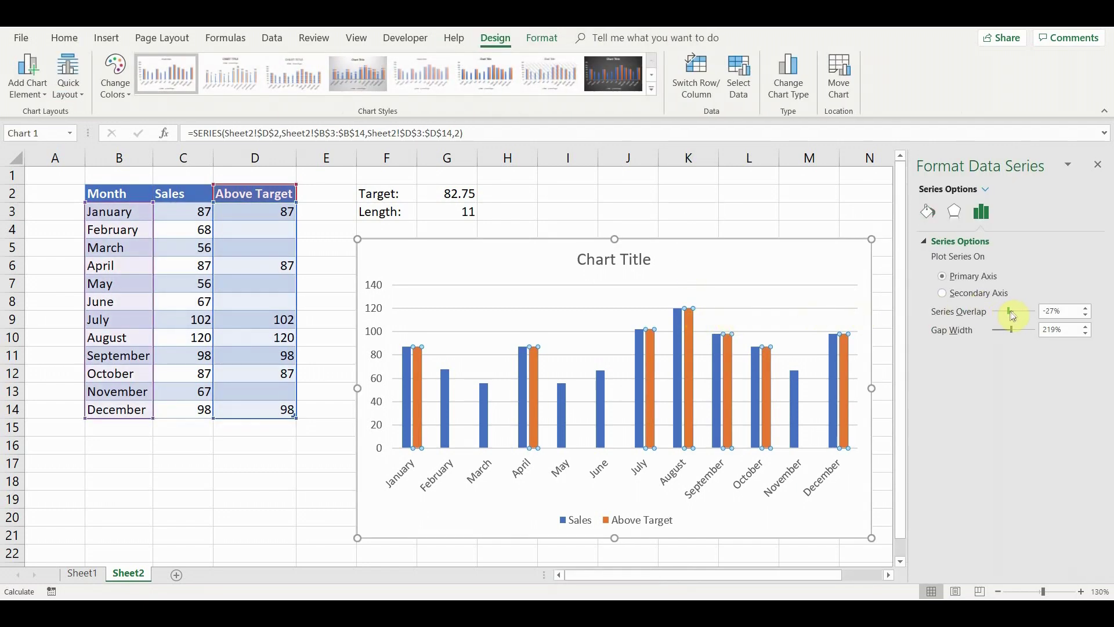
pyautogui.moveTo(1010, 312); pyautogui.dragTo(1001, 332)
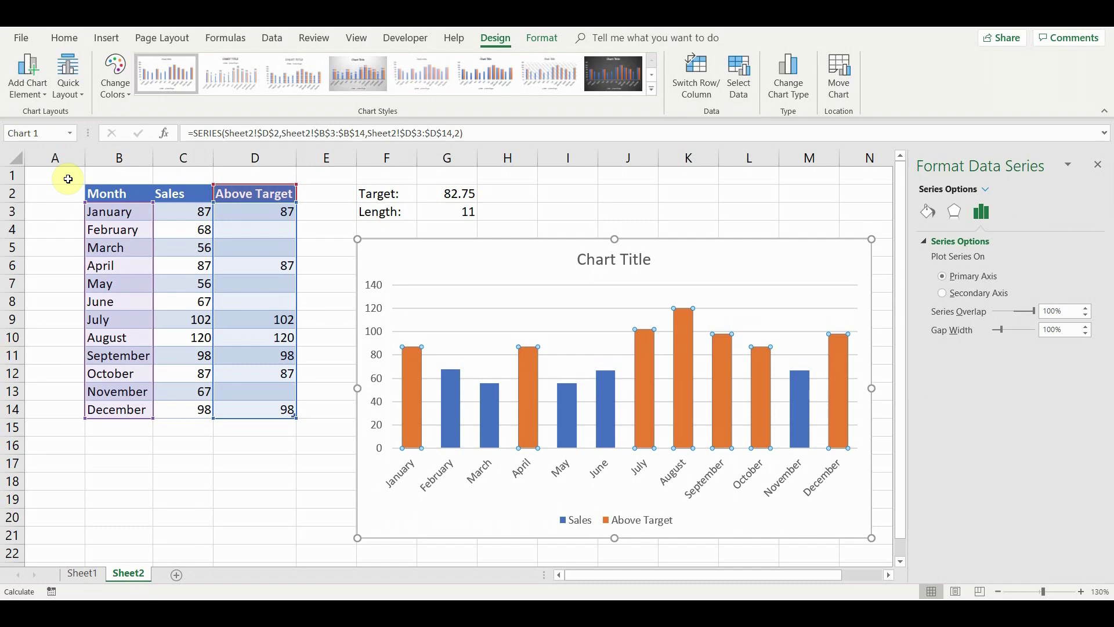
pyautogui.click(68, 178)
# - Add a chart series named from F2 'Target:' with the value 82.75 from G2
pyautogui.click(376, 255)
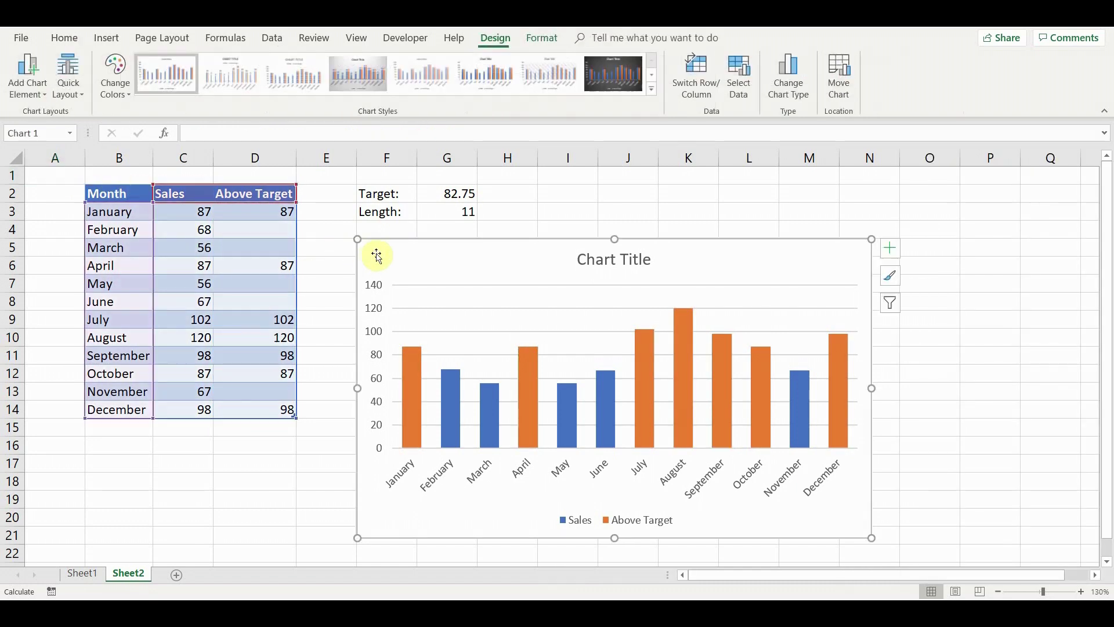
pyautogui.click(741, 77)
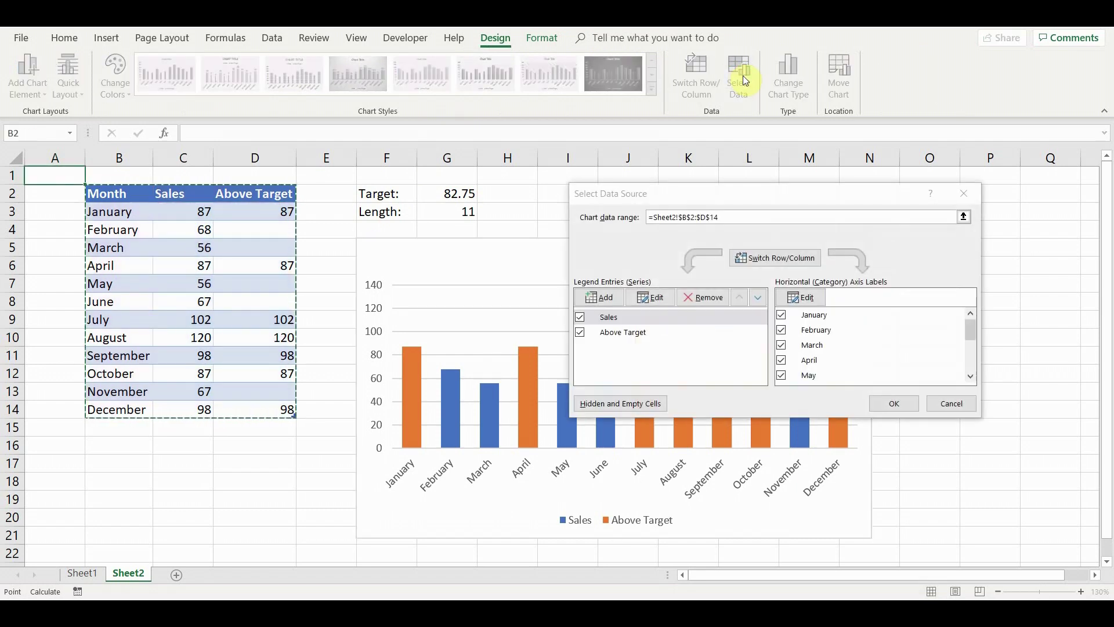
pyautogui.click(605, 297)
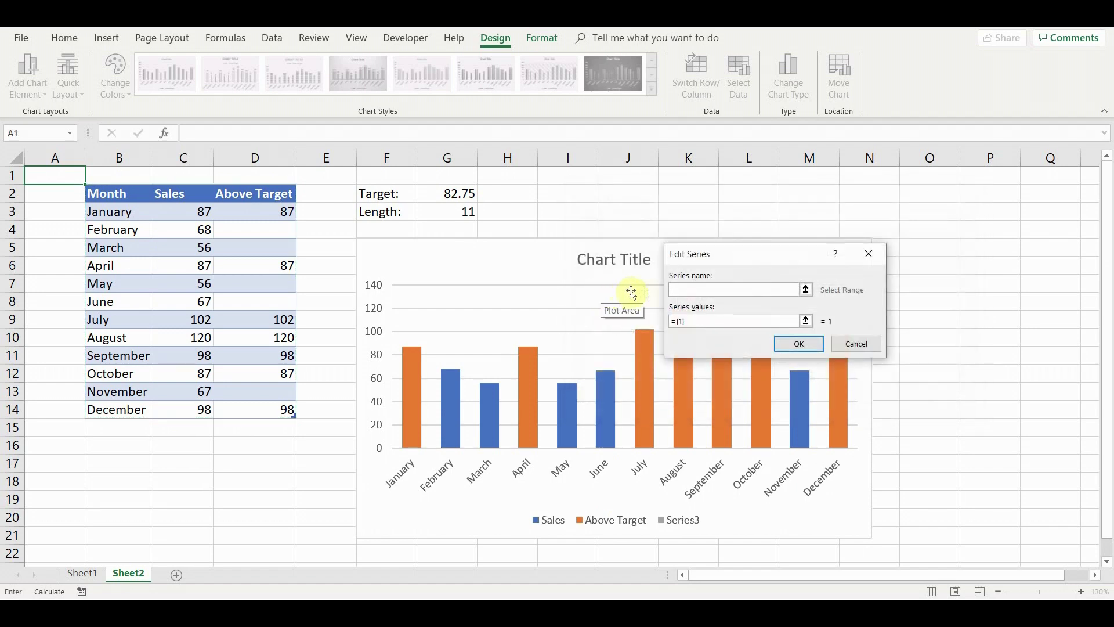
pyautogui.click(396, 194)
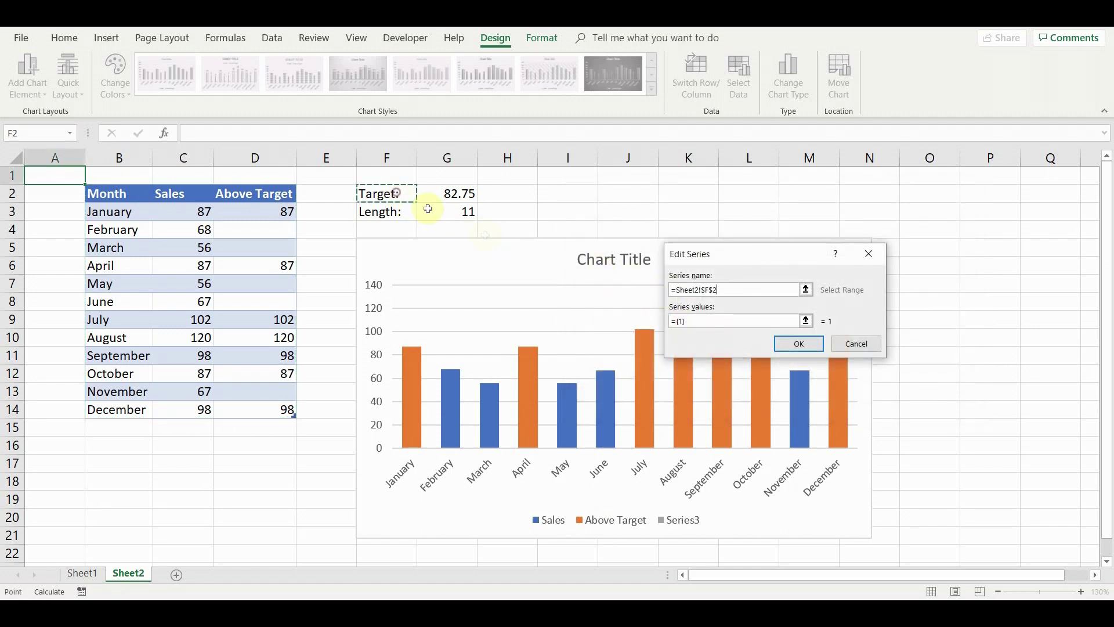
pyautogui.click(676, 321)
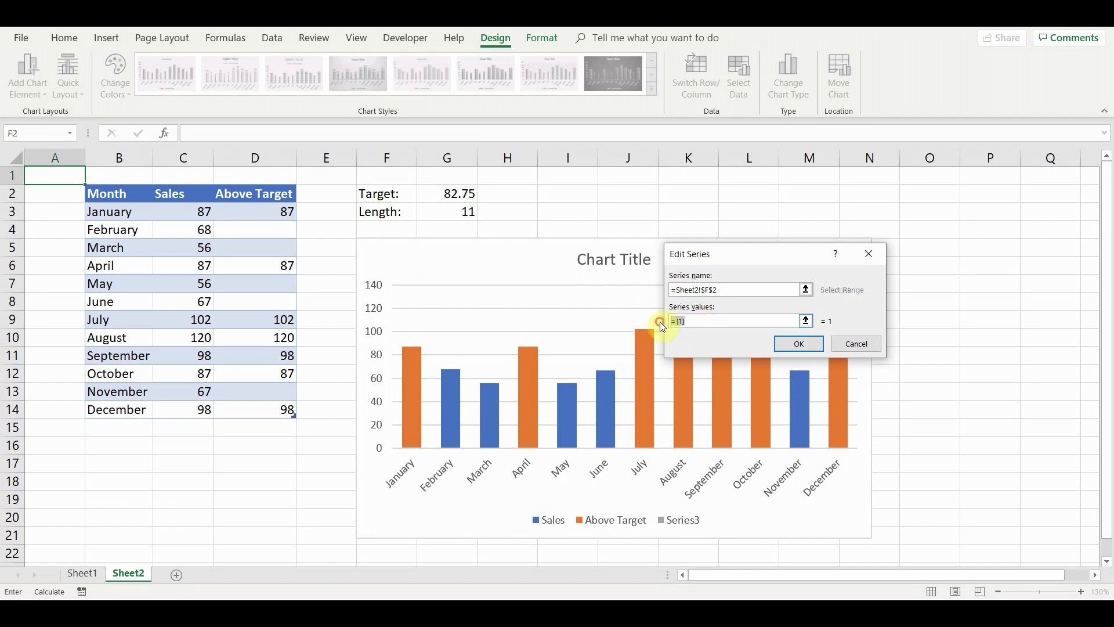
pyautogui.click(453, 193)
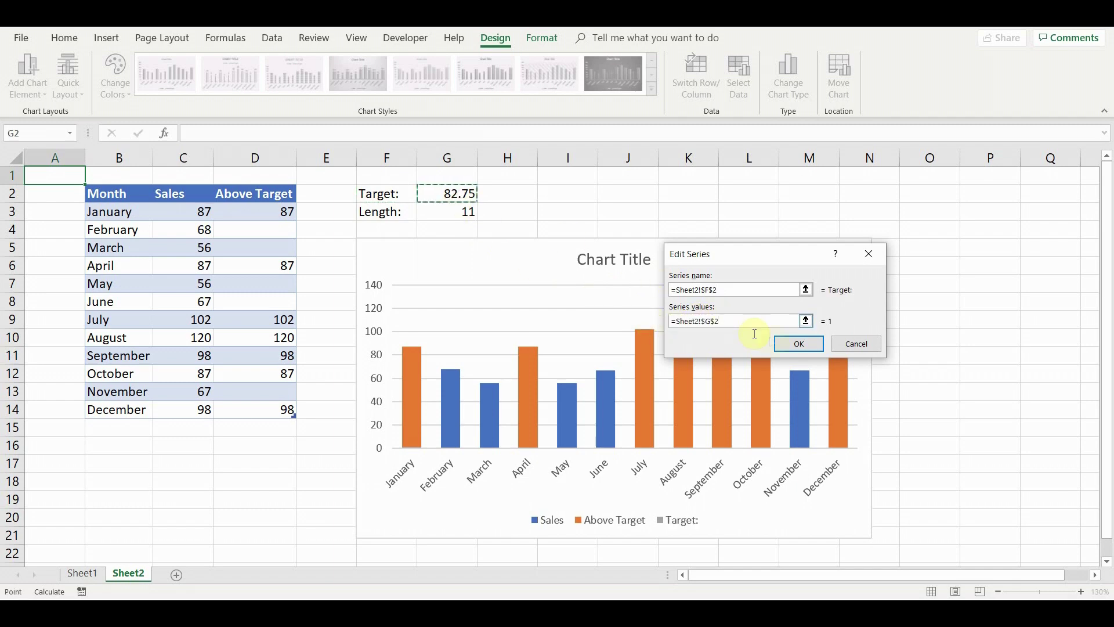
pyautogui.click(783, 344)
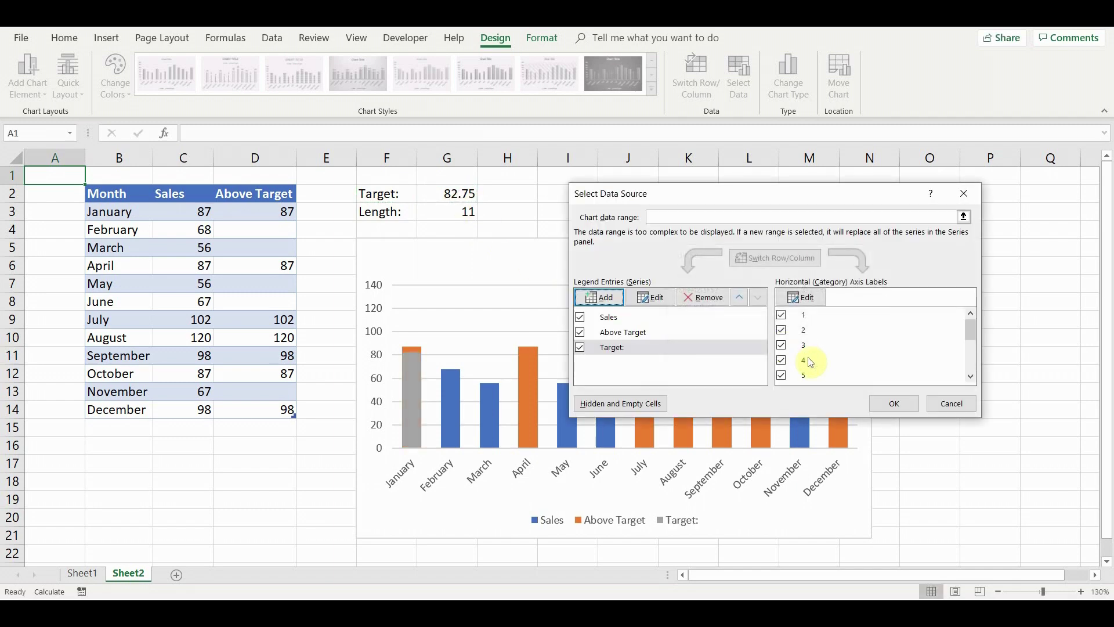
pyautogui.click(881, 399)
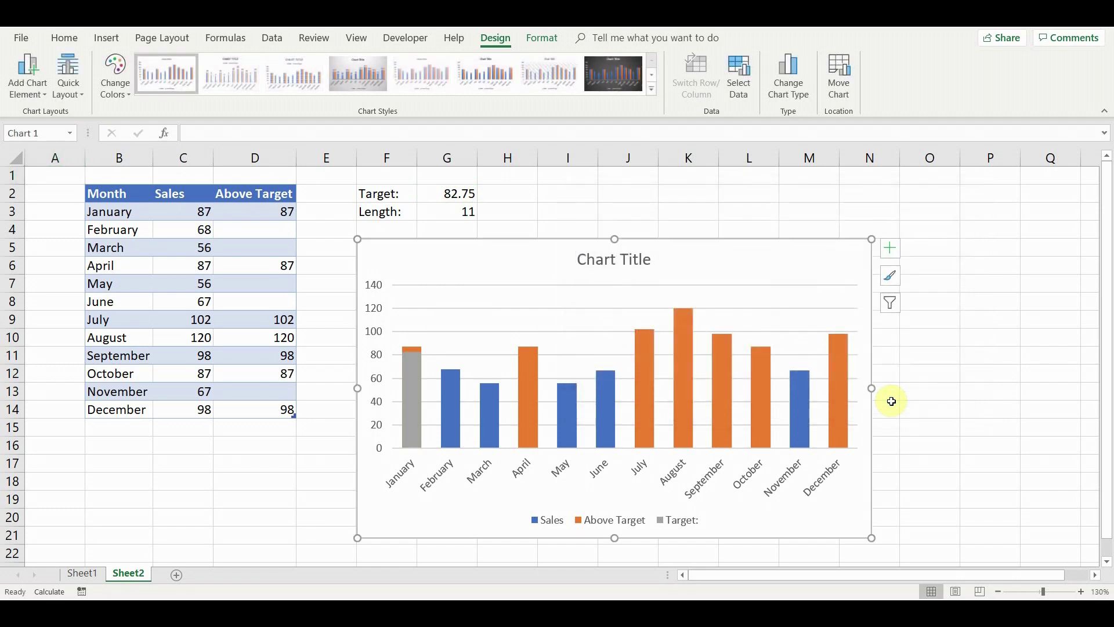
pyautogui.click(61, 175)
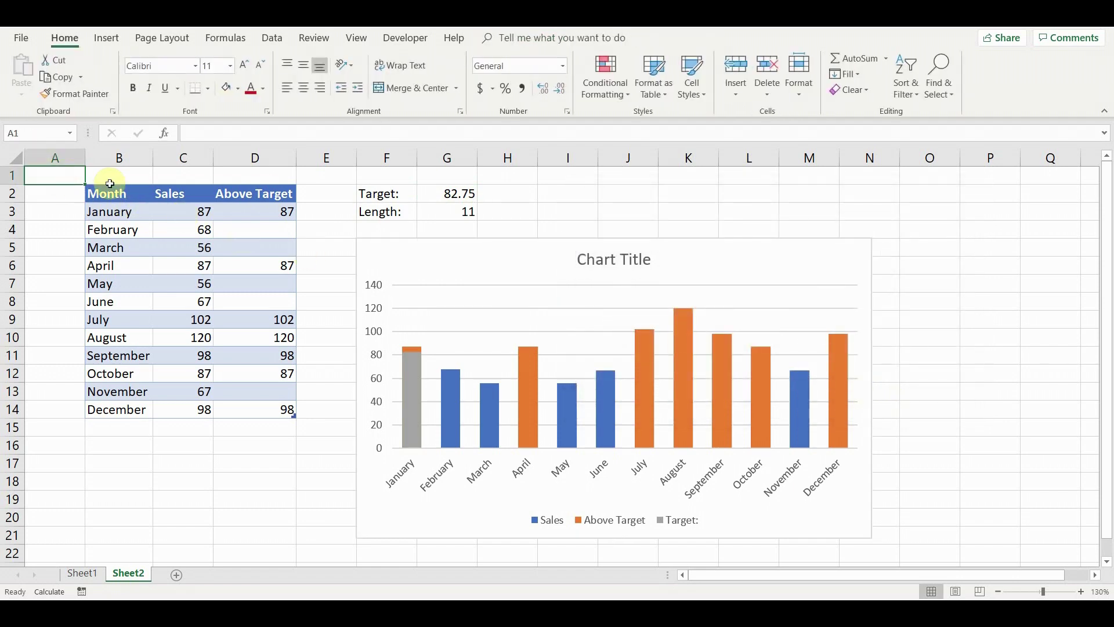
# - Change the chart to a Combo type with the Target series plotted as XY Scatter
pyautogui.click(402, 262)
pyautogui.rightClick(403, 262)
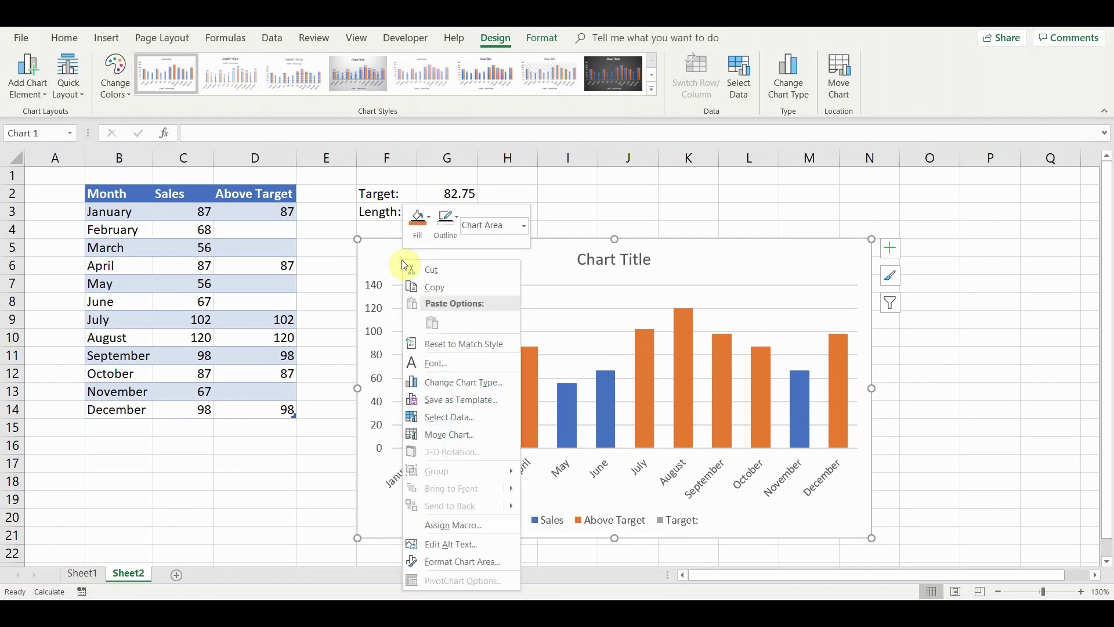
pyautogui.click(452, 385)
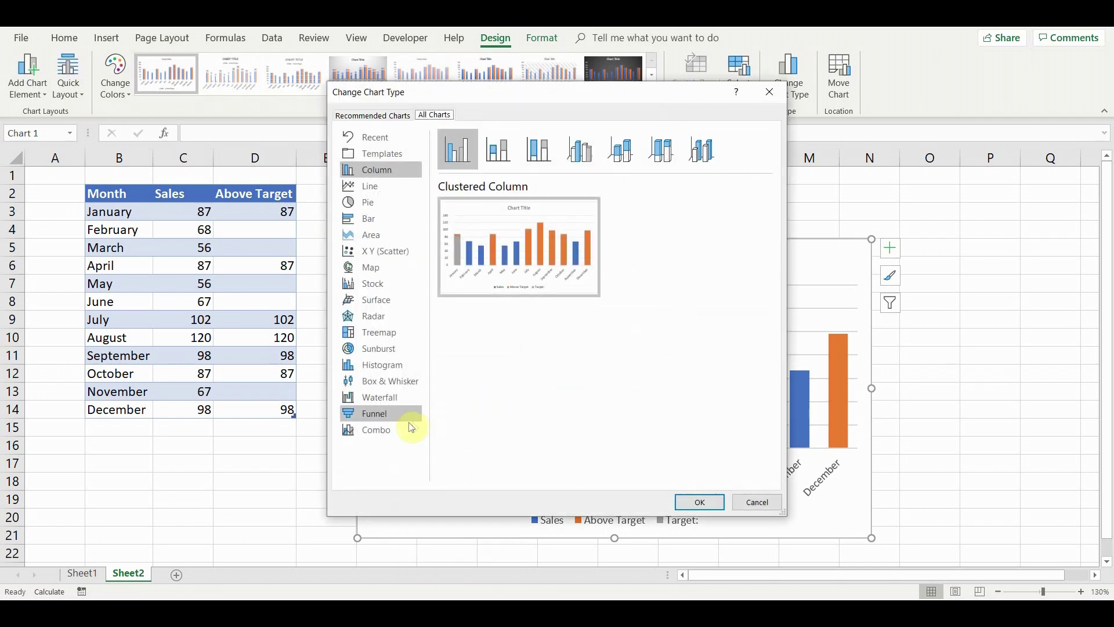
pyautogui.click(394, 430)
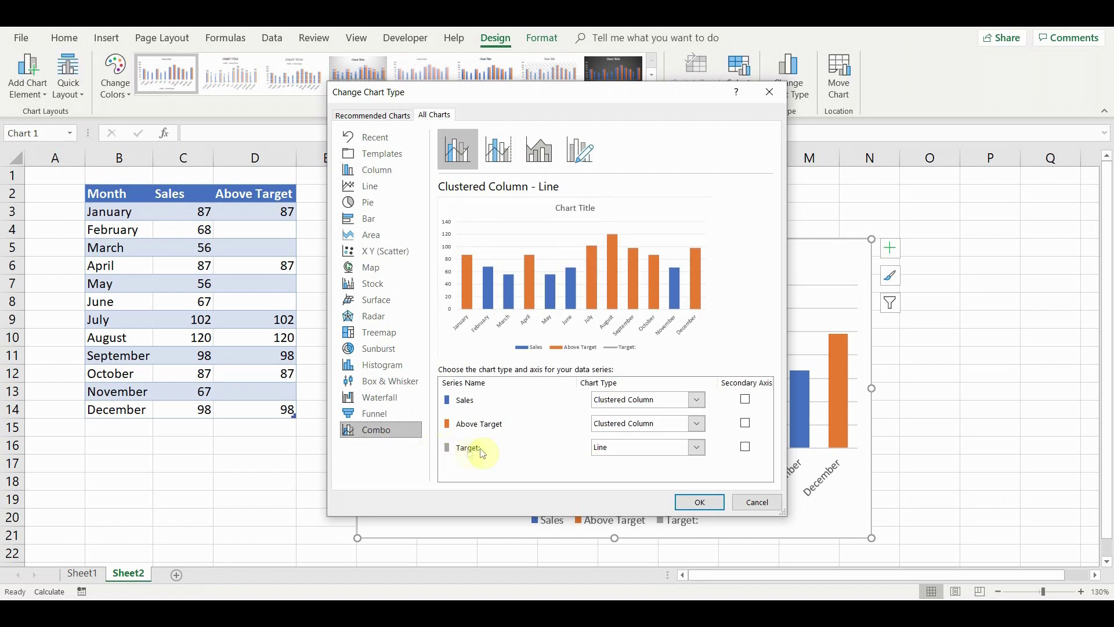
pyautogui.click(695, 448)
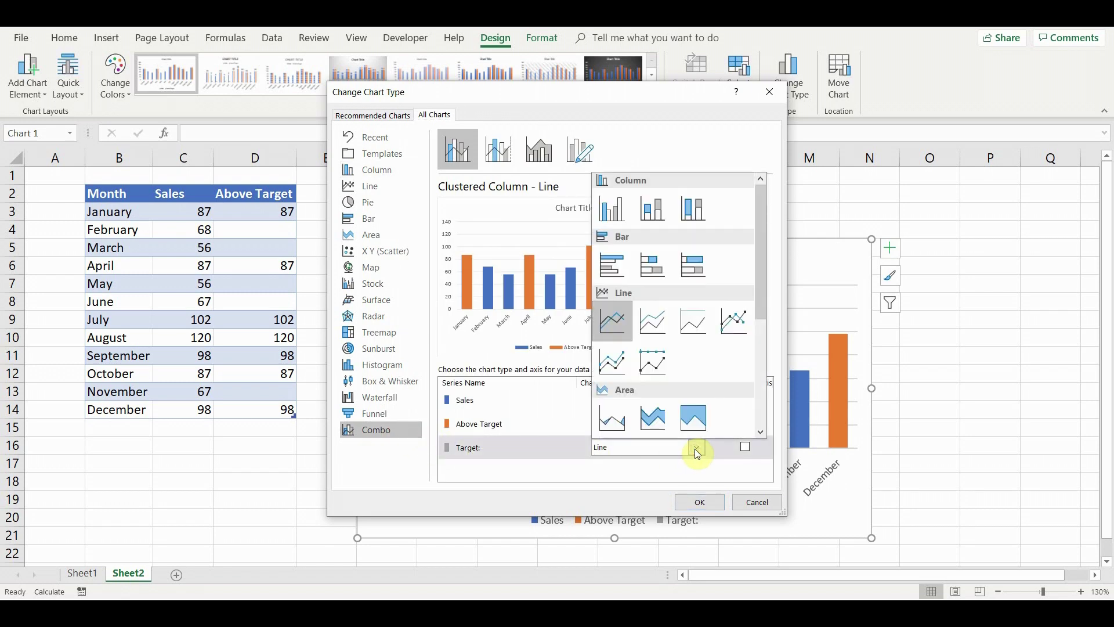
pyautogui.moveTo(764, 285); pyautogui.dragTo(773, 405)
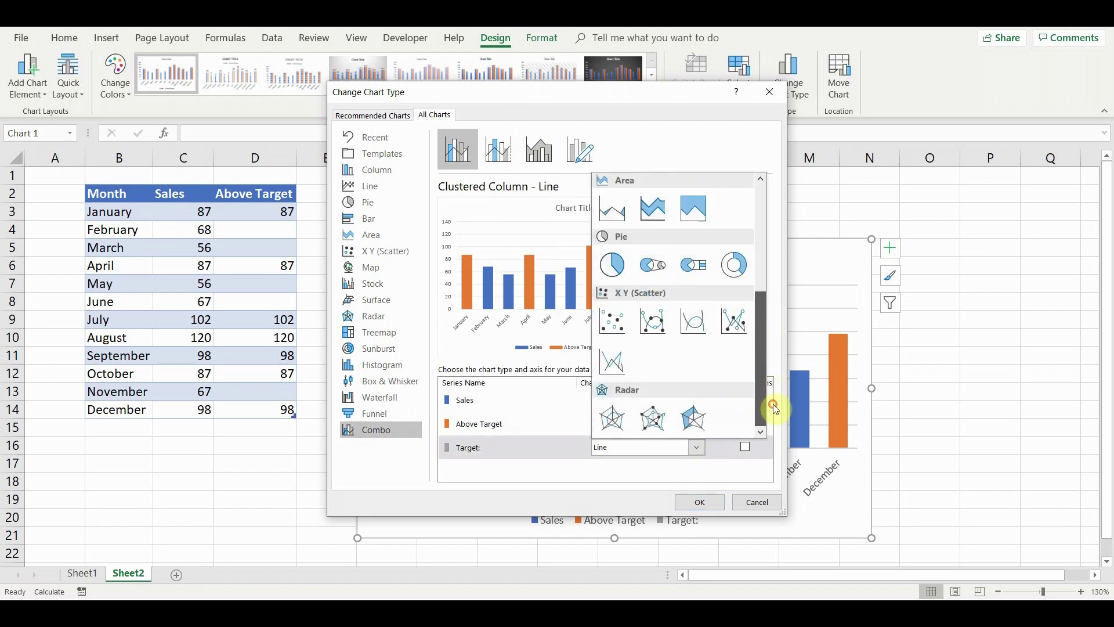
pyautogui.click(615, 331)
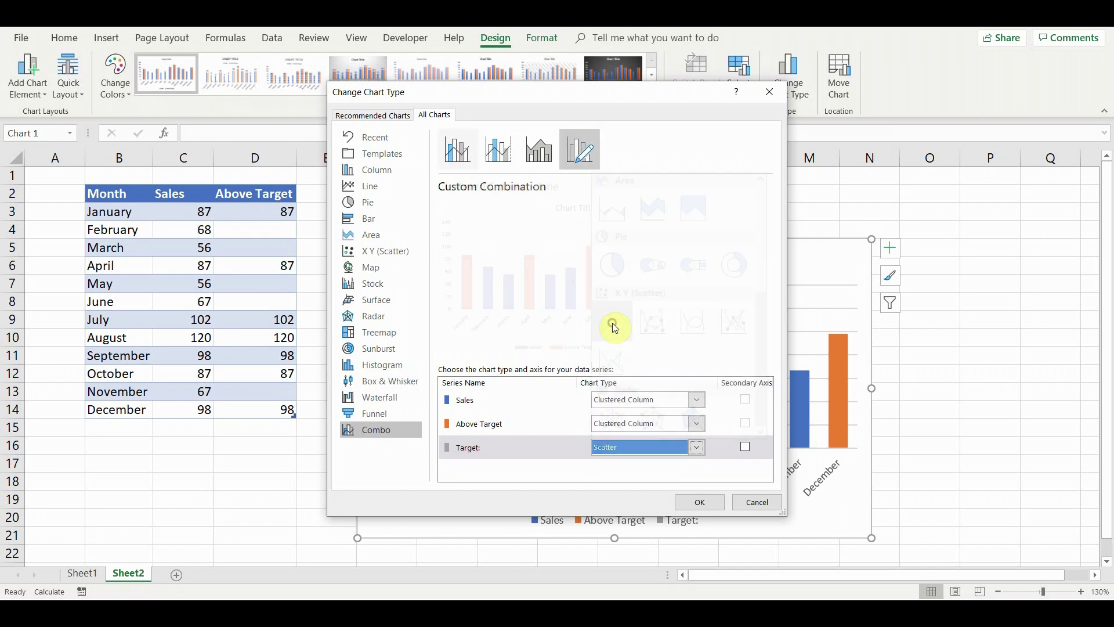
pyautogui.click(700, 502)
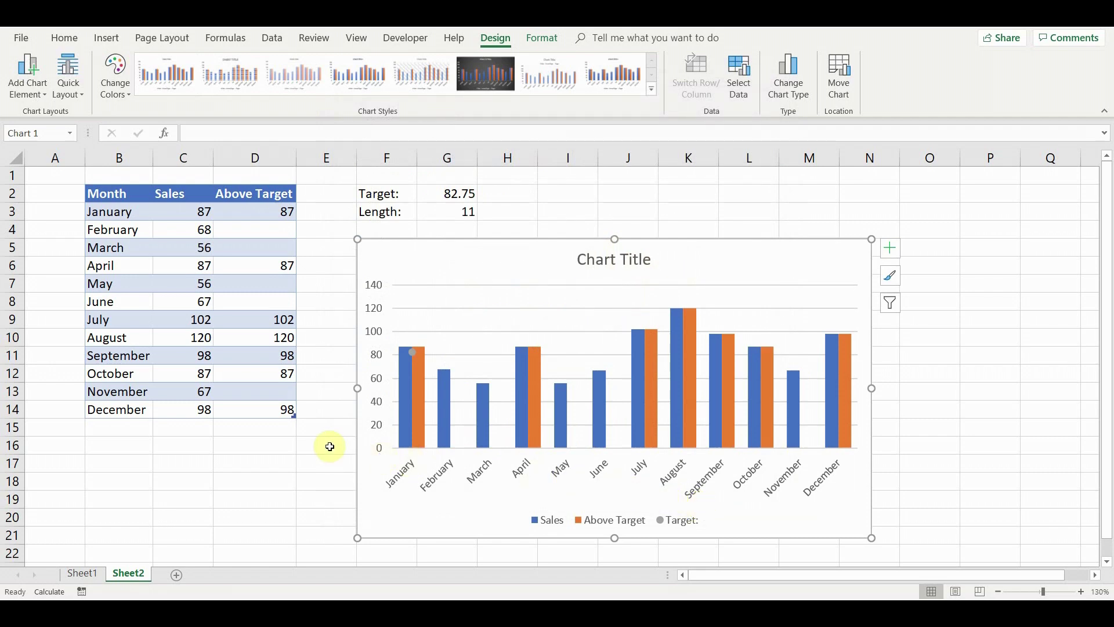
# - Set the Above Target series overlap back to 100% and close the formatting pane
pyautogui.click(421, 404)
pyautogui.doubleClick(419, 401)
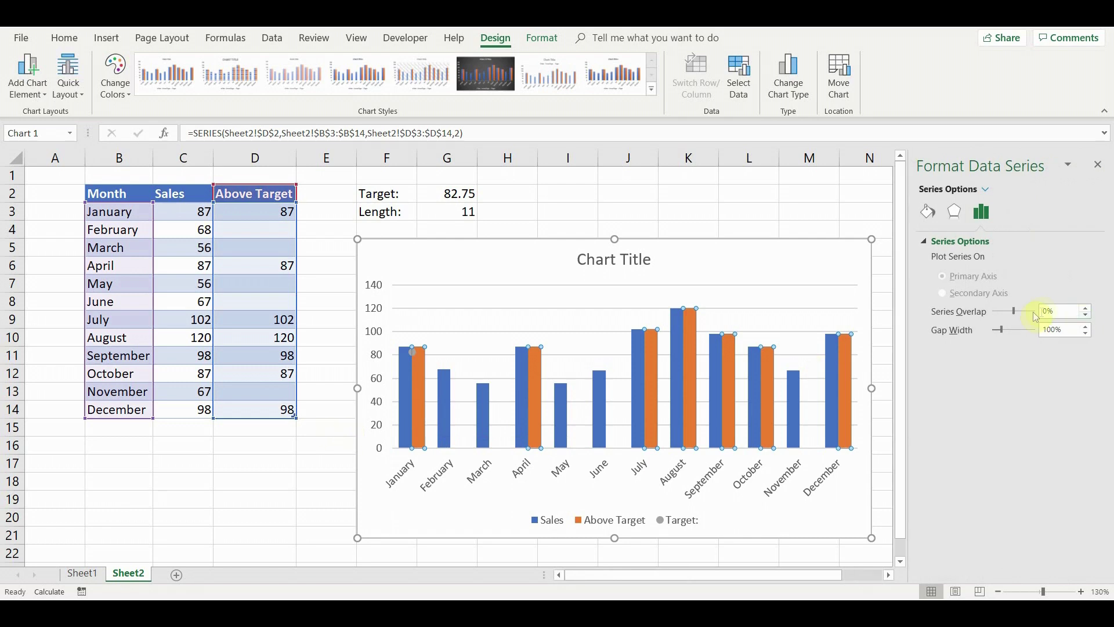
pyautogui.moveTo(1036, 313); pyautogui.dragTo(1039, 308)
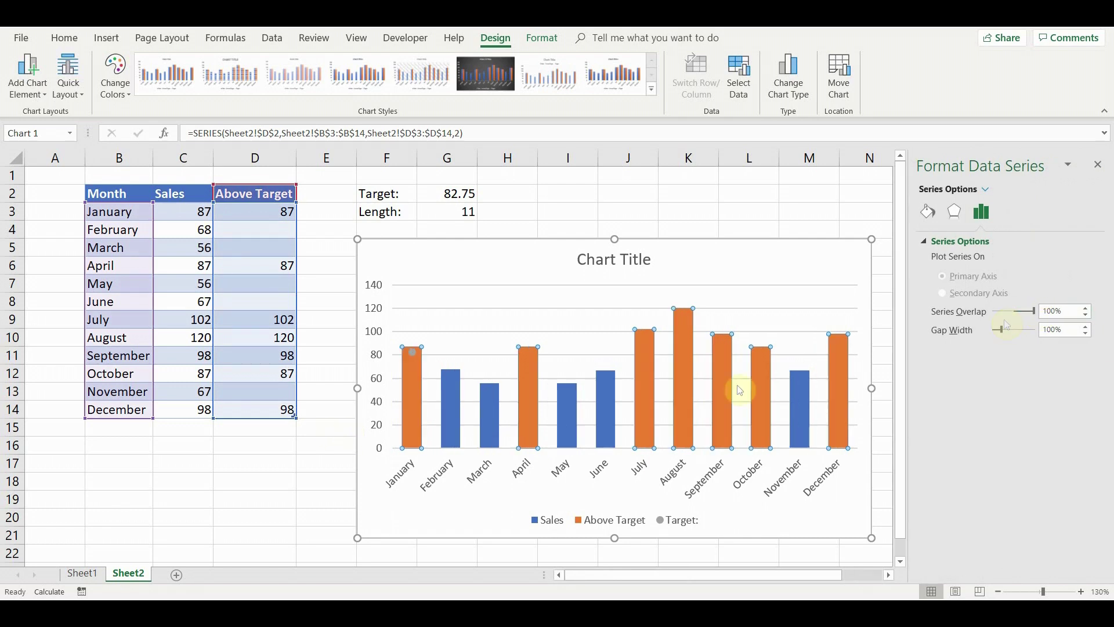
pyautogui.click(319, 445)
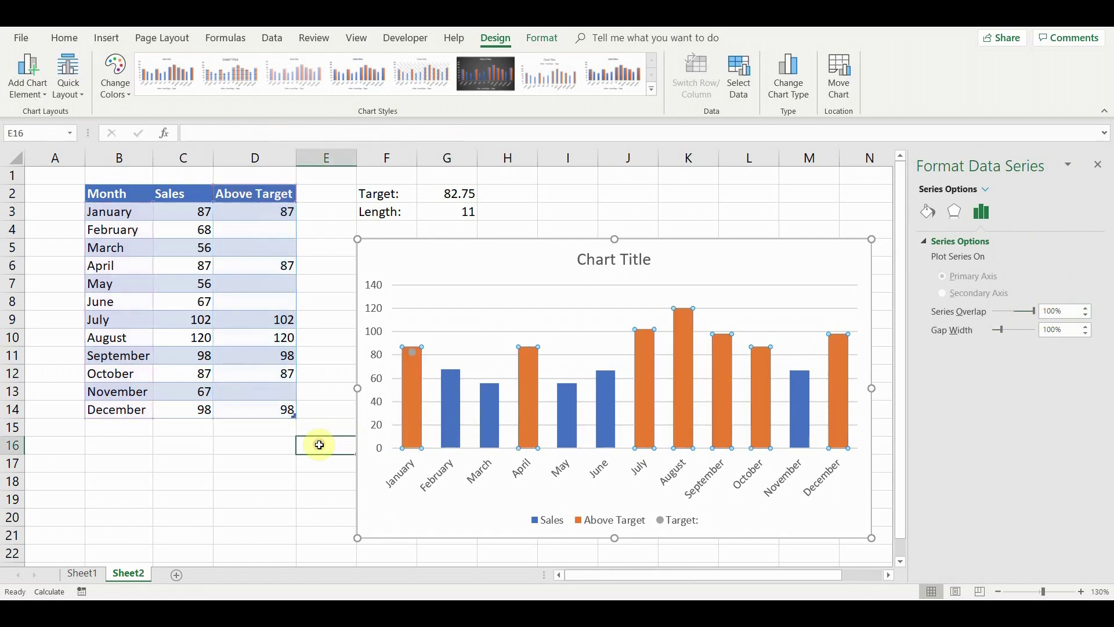
pyautogui.click(1097, 165)
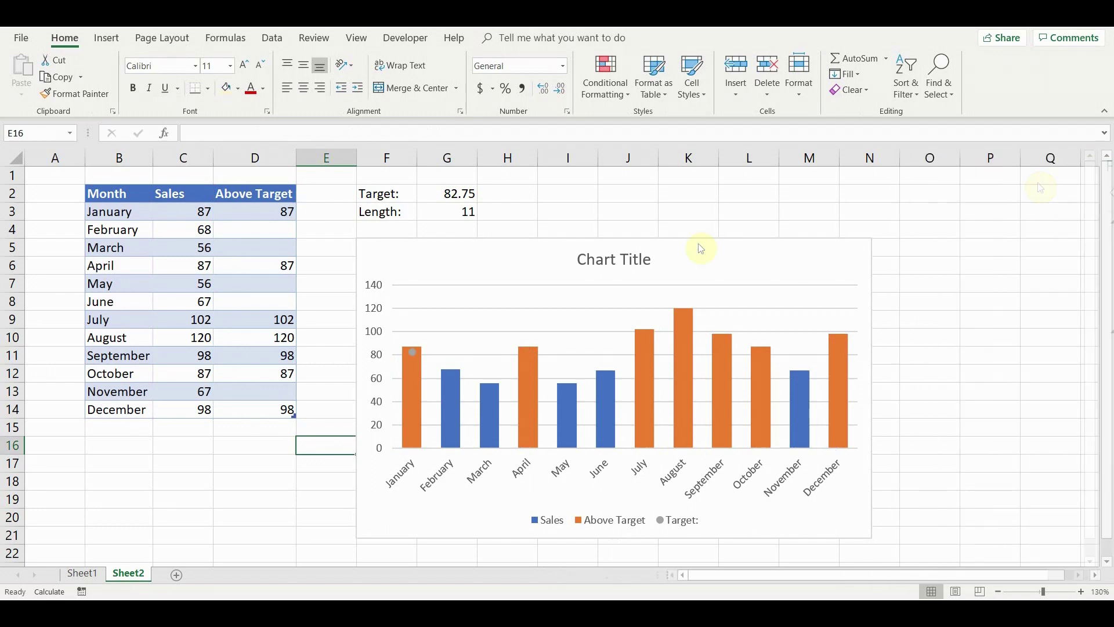
pyautogui.click(62, 177)
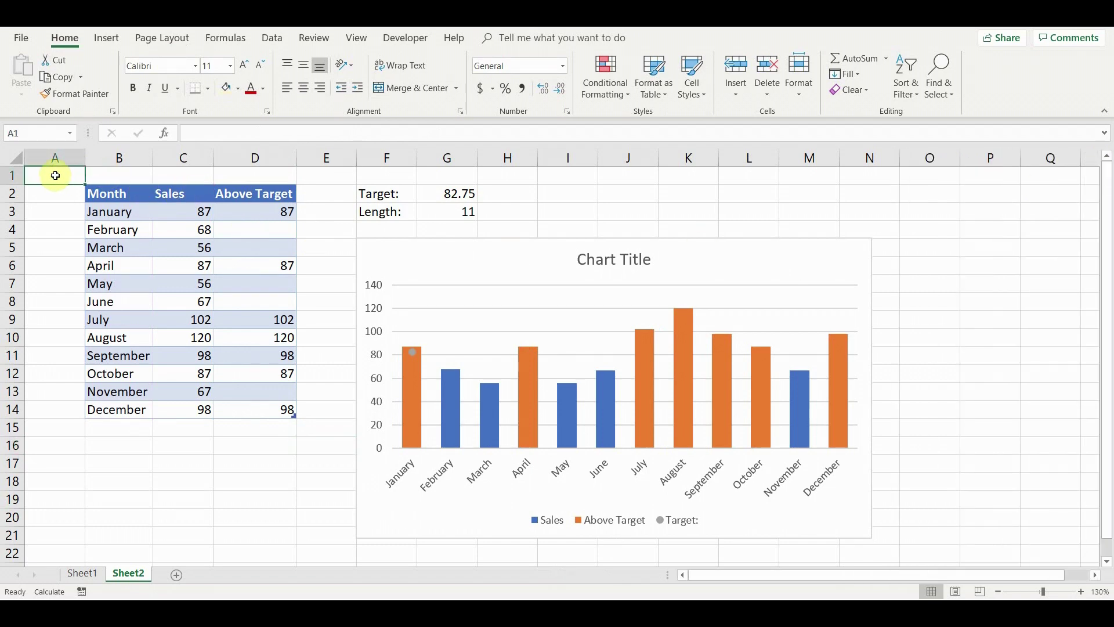
# - Add error bars to the Target point through More Error Bars Options
pyautogui.click(413, 353)
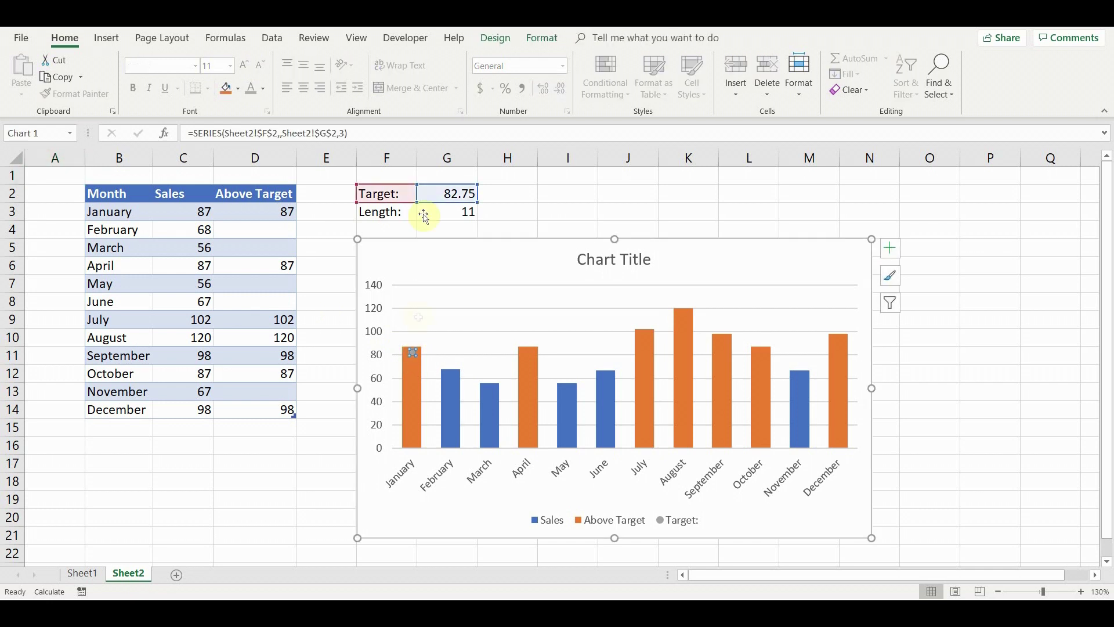
pyautogui.click(490, 43)
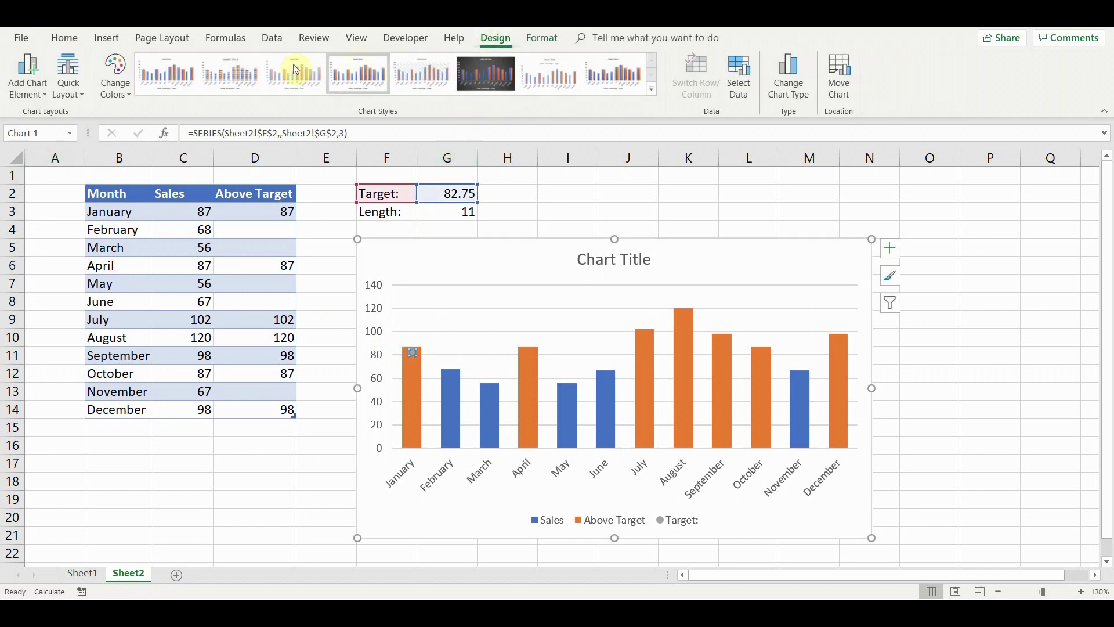
pyautogui.click(33, 98)
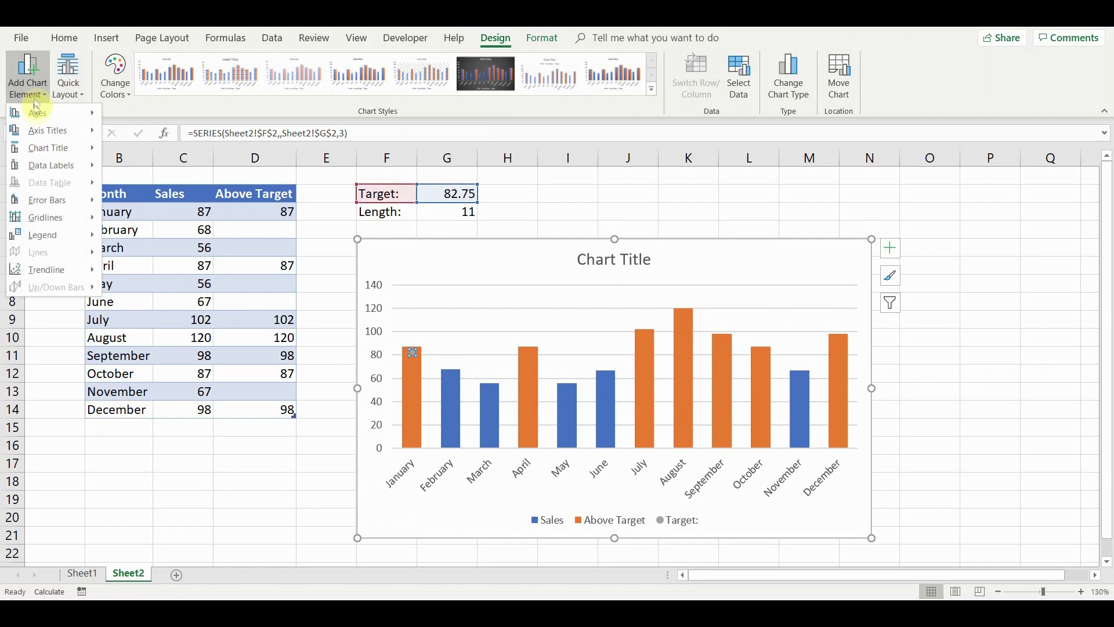
pyautogui.moveTo(47, 200)
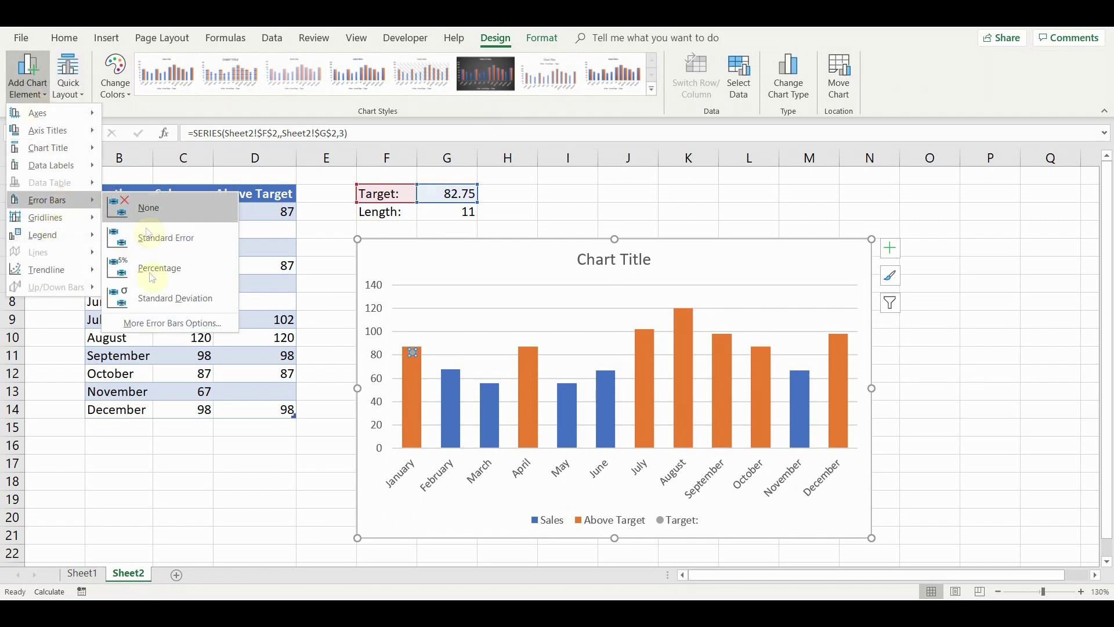
pyautogui.click(156, 326)
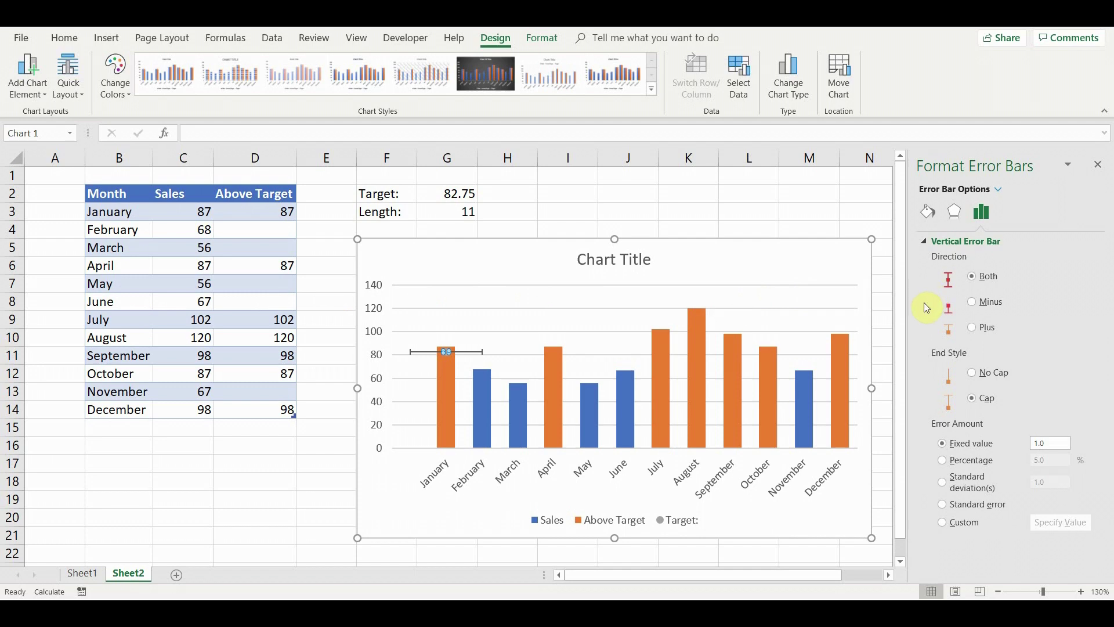
# - Give the horizontal error bar custom values: positive =Sheet2!$G$3, negative 0
pyautogui.click(470, 352)
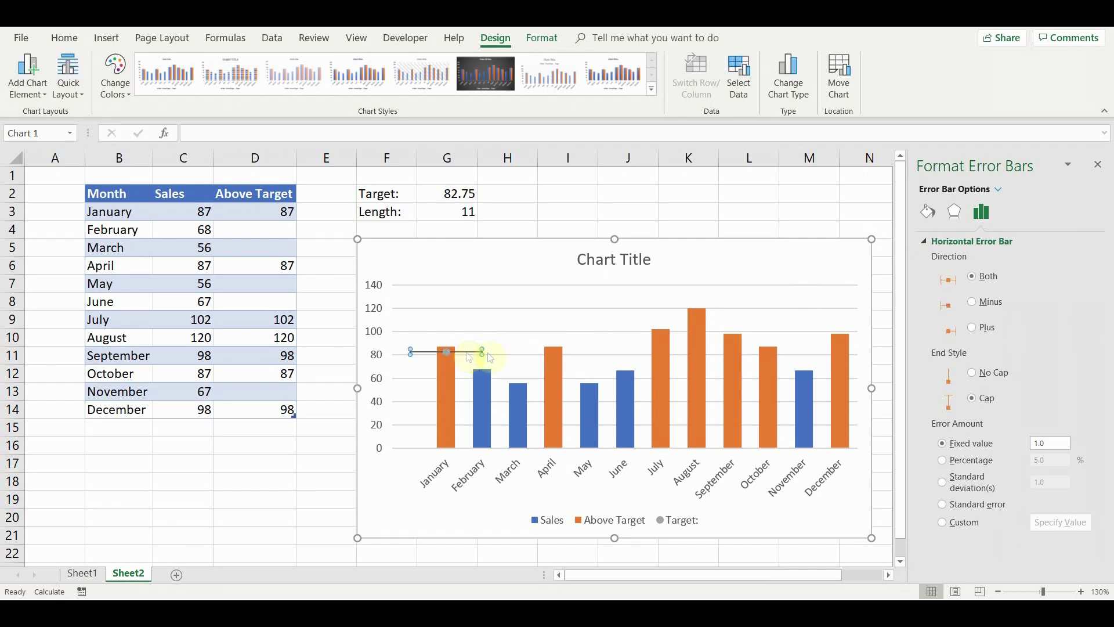
pyautogui.click(944, 523)
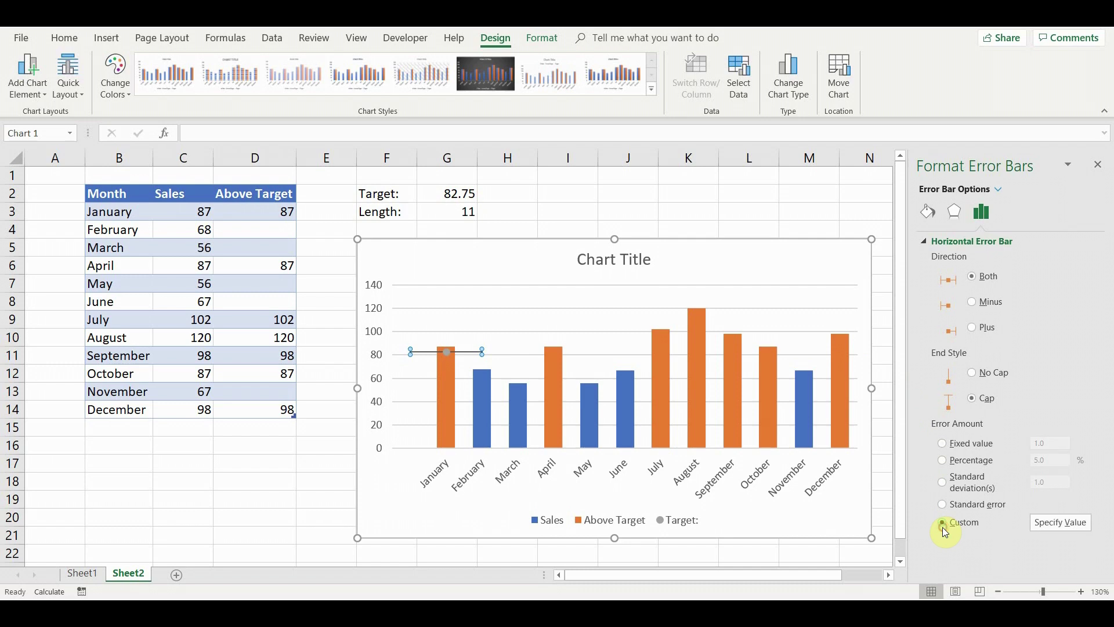
pyautogui.click(1044, 519)
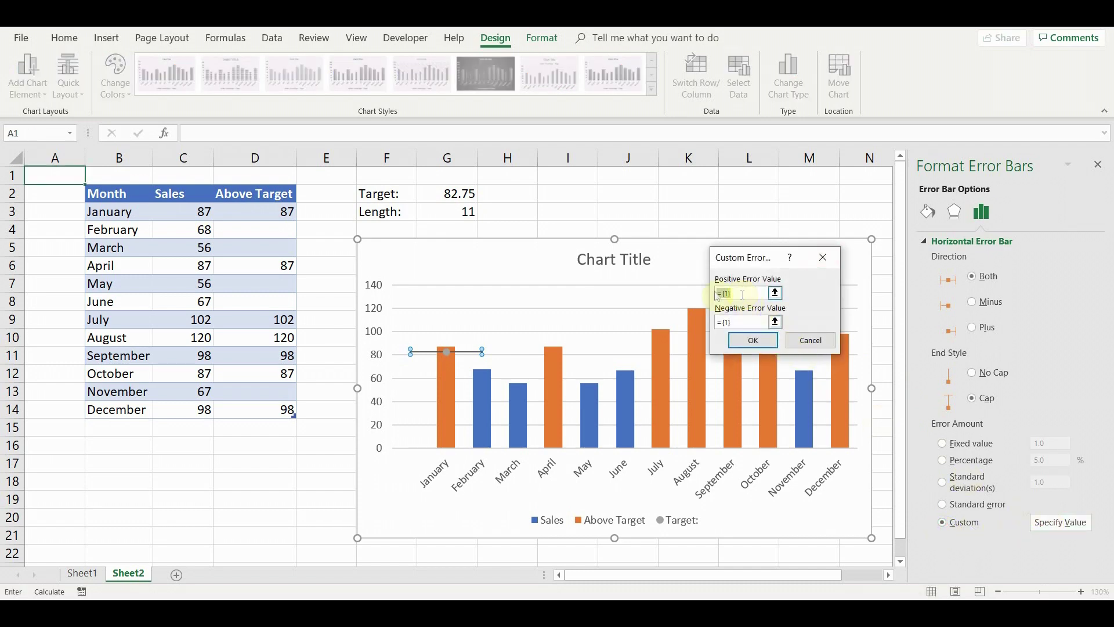
pyautogui.click(465, 211)
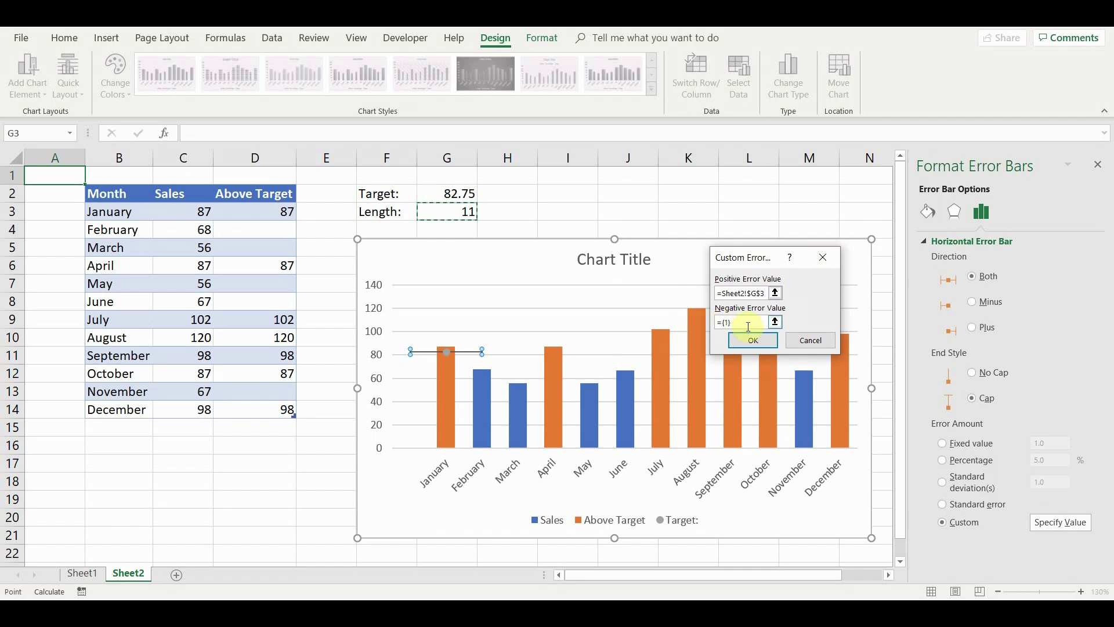
pyautogui.moveTo(747, 326); pyautogui.dragTo(716, 323)
pyautogui.press('BackSpace')
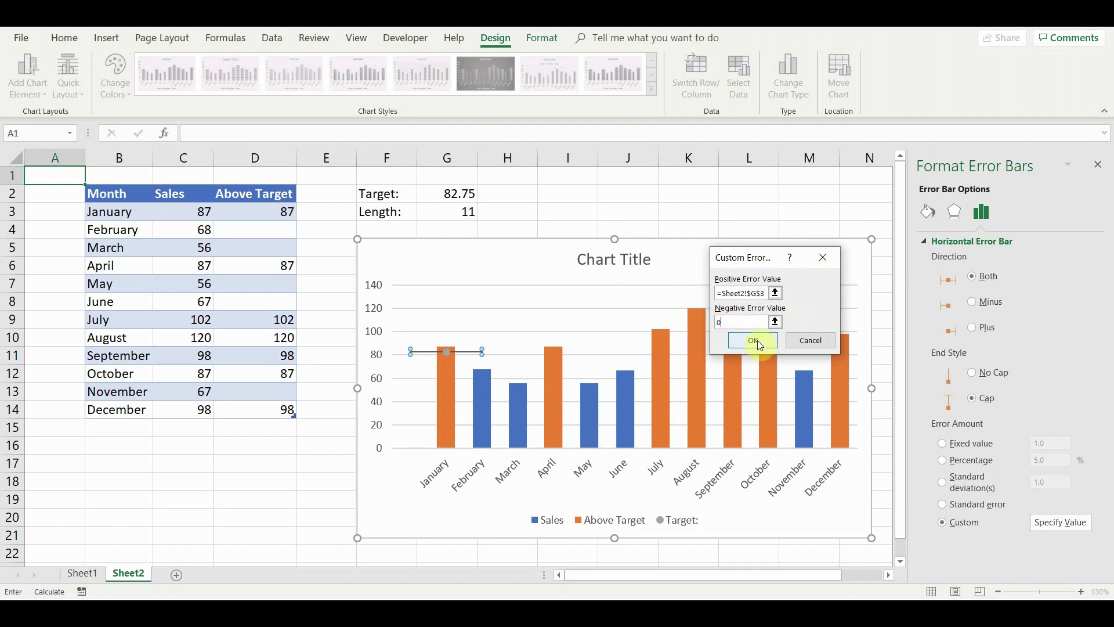
pyautogui.click(754, 341)
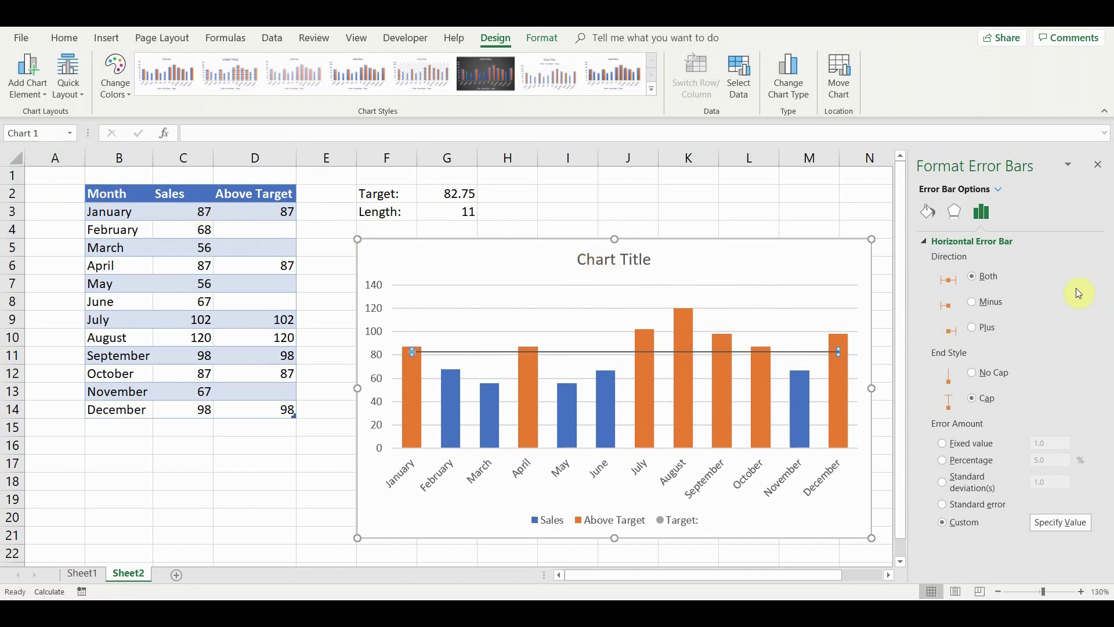
# - Set the Target series marker to None so only its error-bar line remains
pyautogui.click(416, 352)
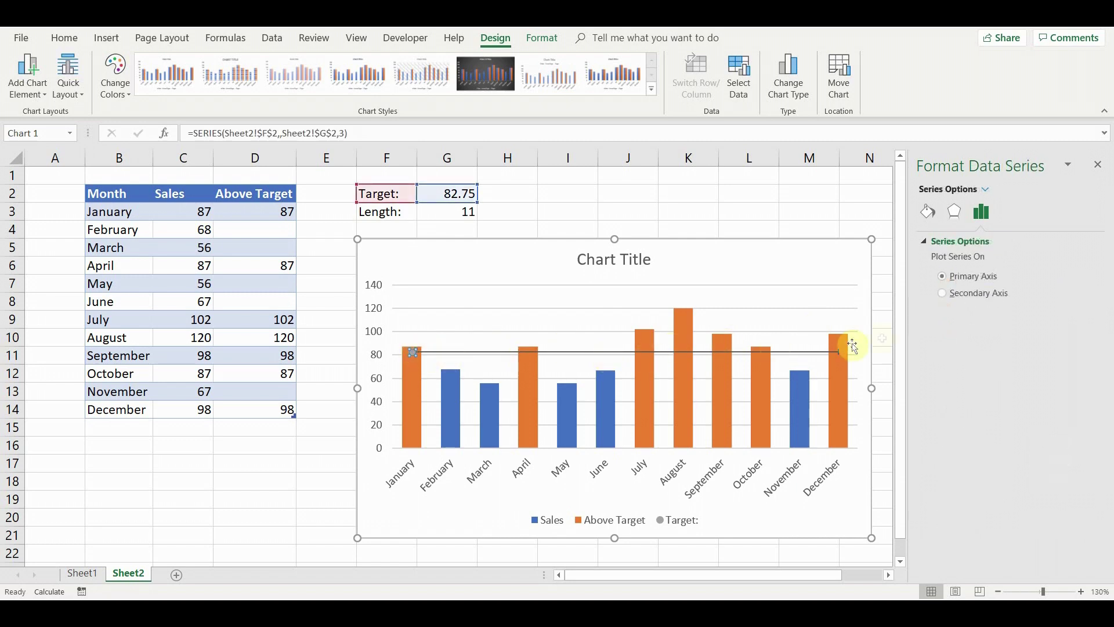
pyautogui.click(927, 210)
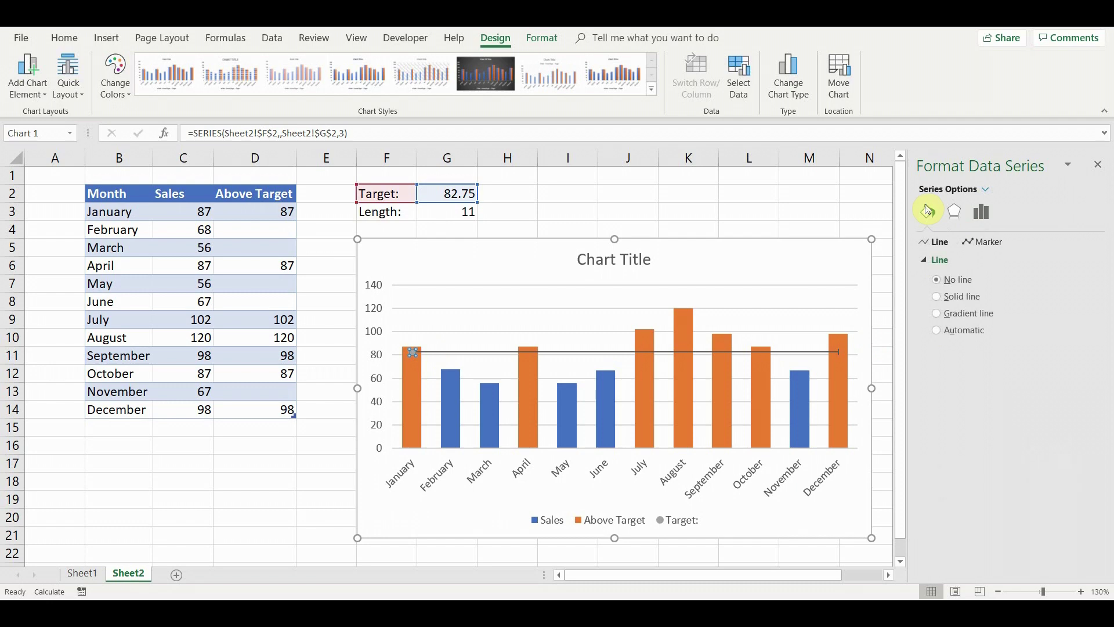
pyautogui.click(980, 248)
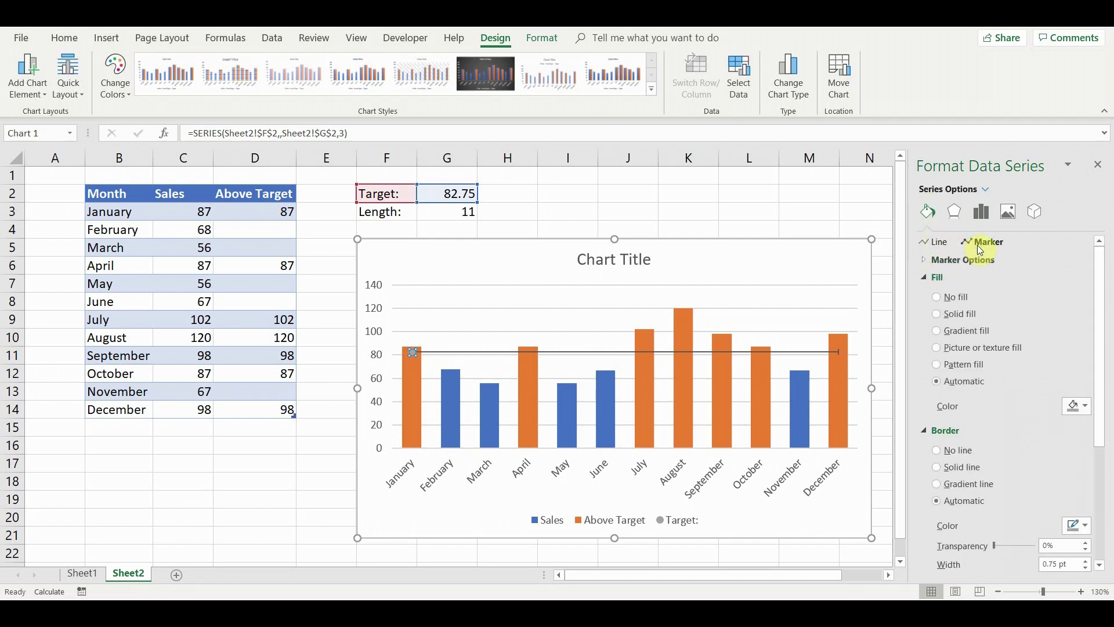
pyautogui.click(924, 259)
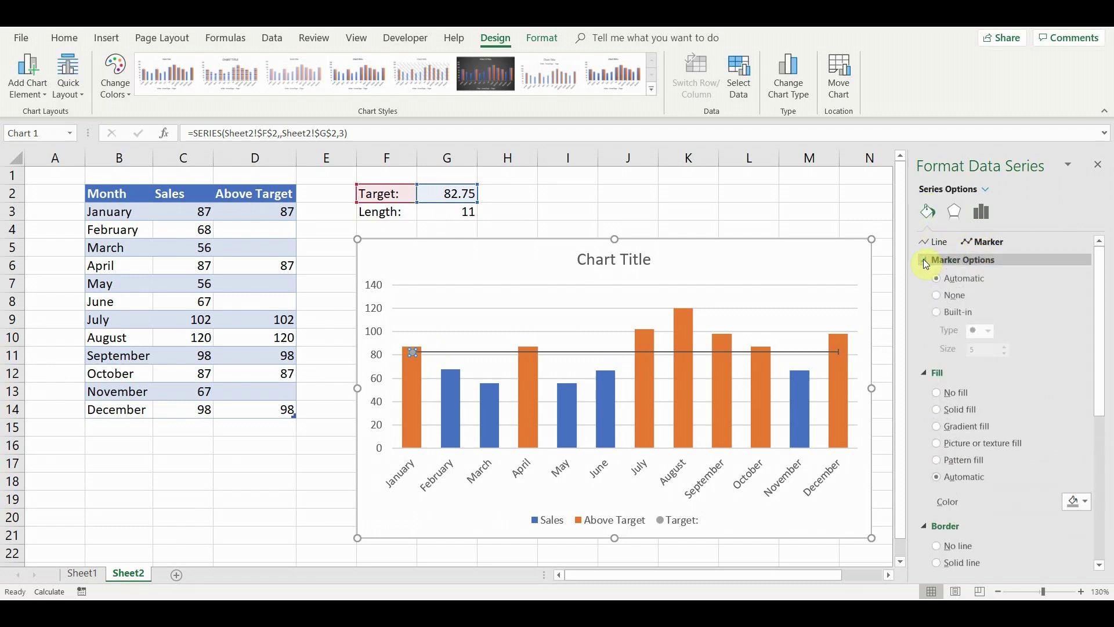
pyautogui.click(939, 297)
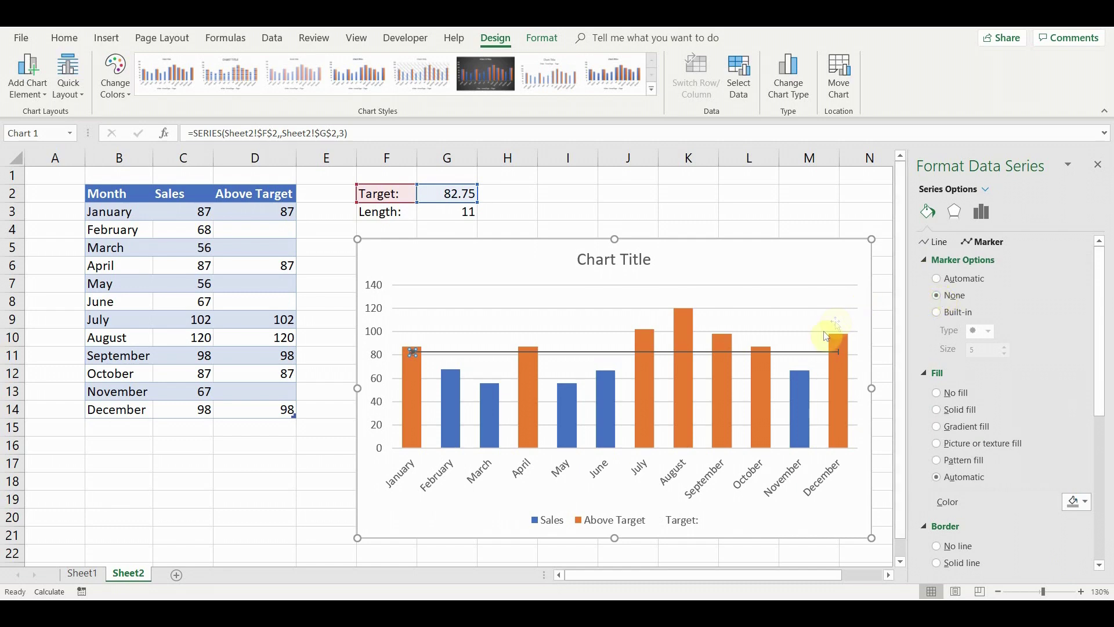
# - Give the horizontal target error bar the No Cap end style
pyautogui.click(806, 354)
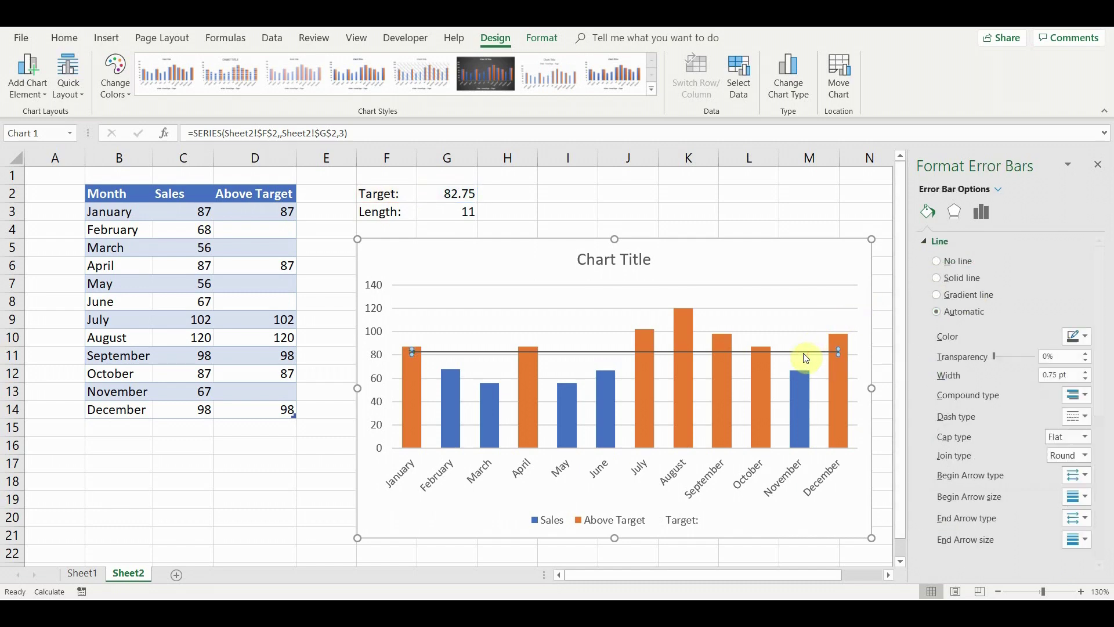
pyautogui.click(981, 212)
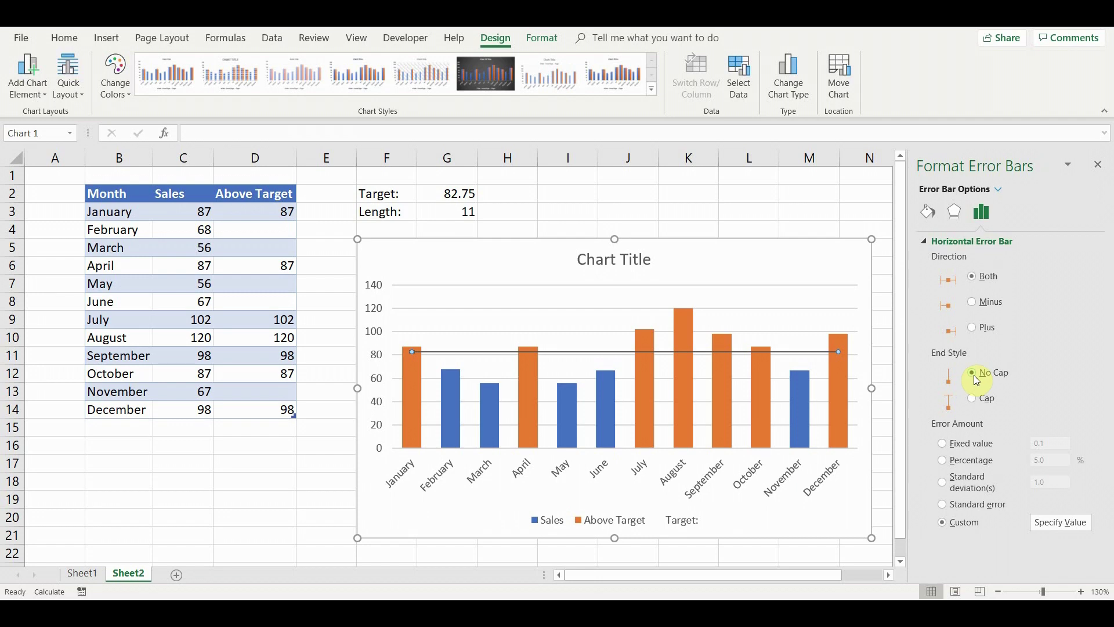
pyautogui.click(52, 175)
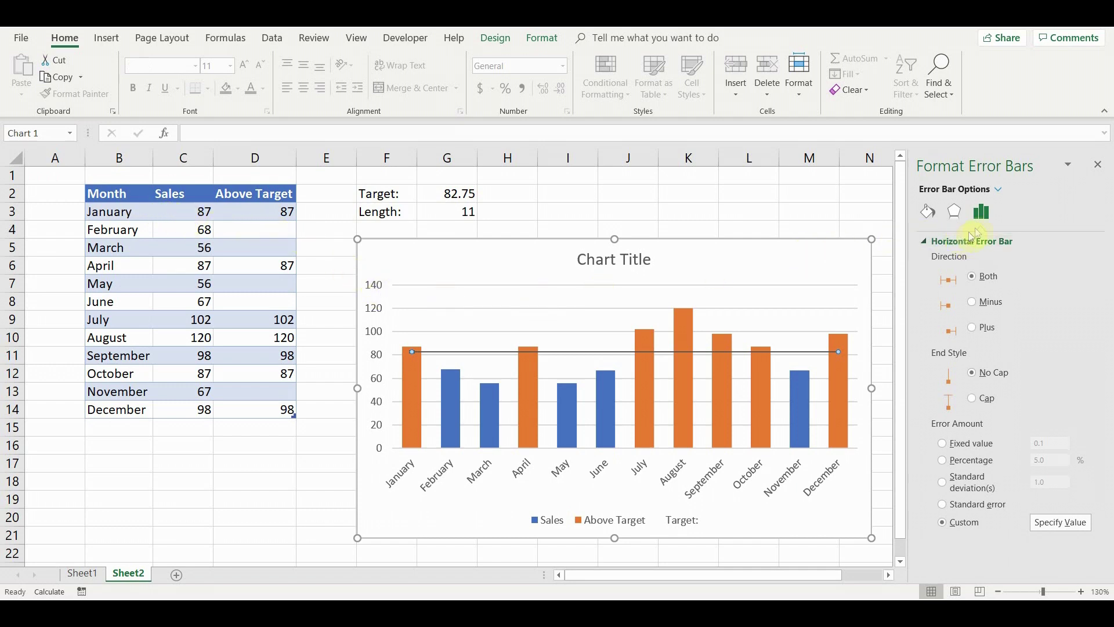
# - Remove the Target series' vertical Y error bars from the chart
pyautogui.click(995, 191)
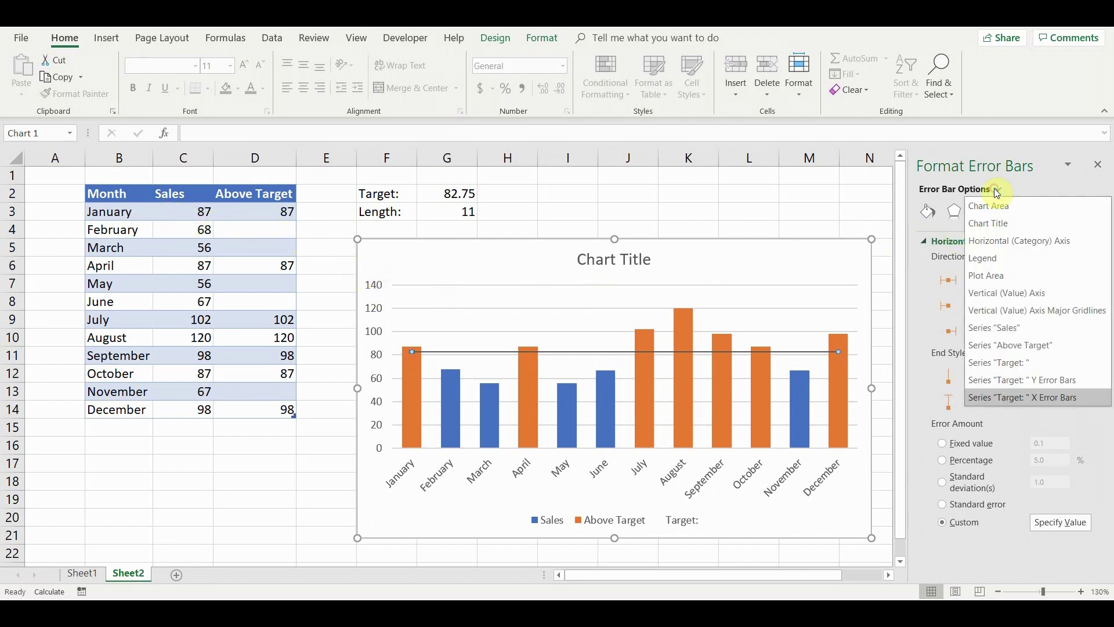
pyautogui.click(1025, 380)
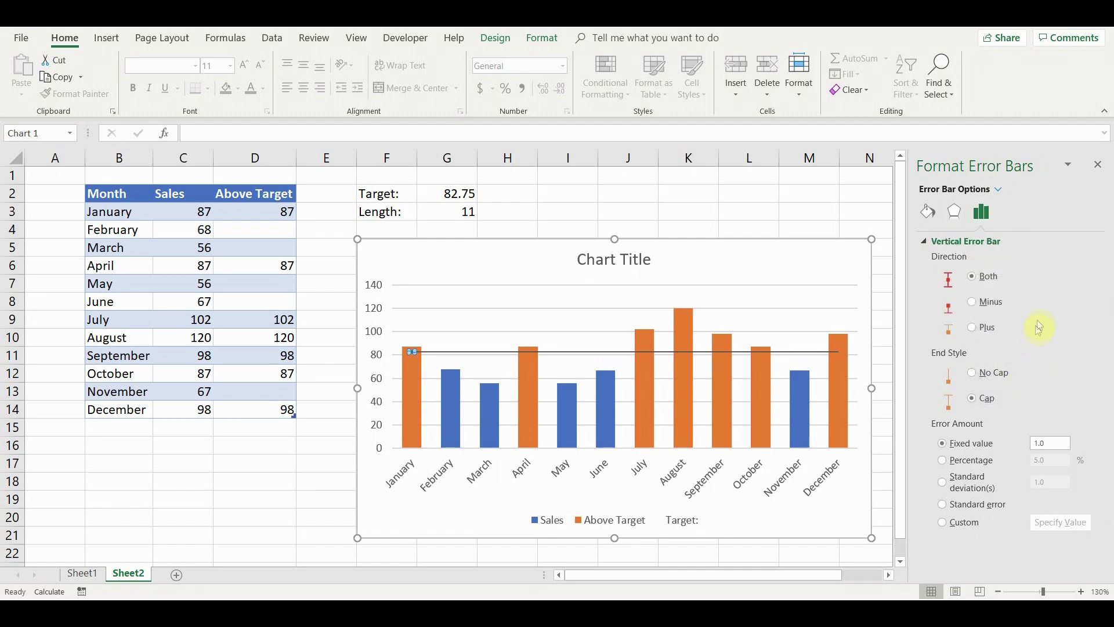
pyautogui.press('Escape')
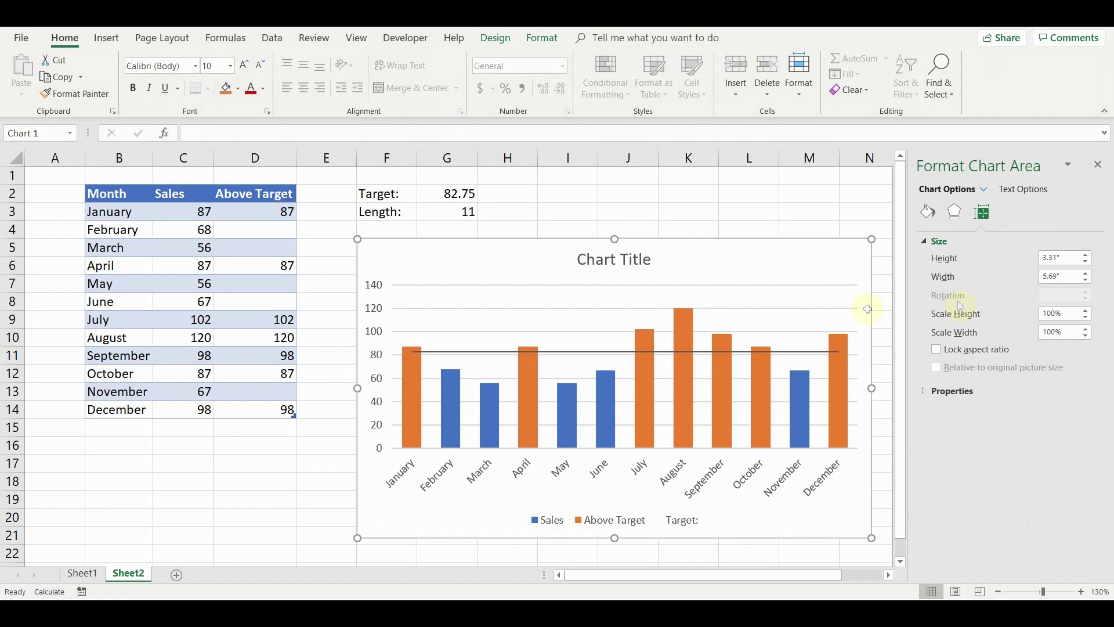
# - Make the target error-bar line a solid amber line 3 pt wide
pyautogui.click(464, 351)
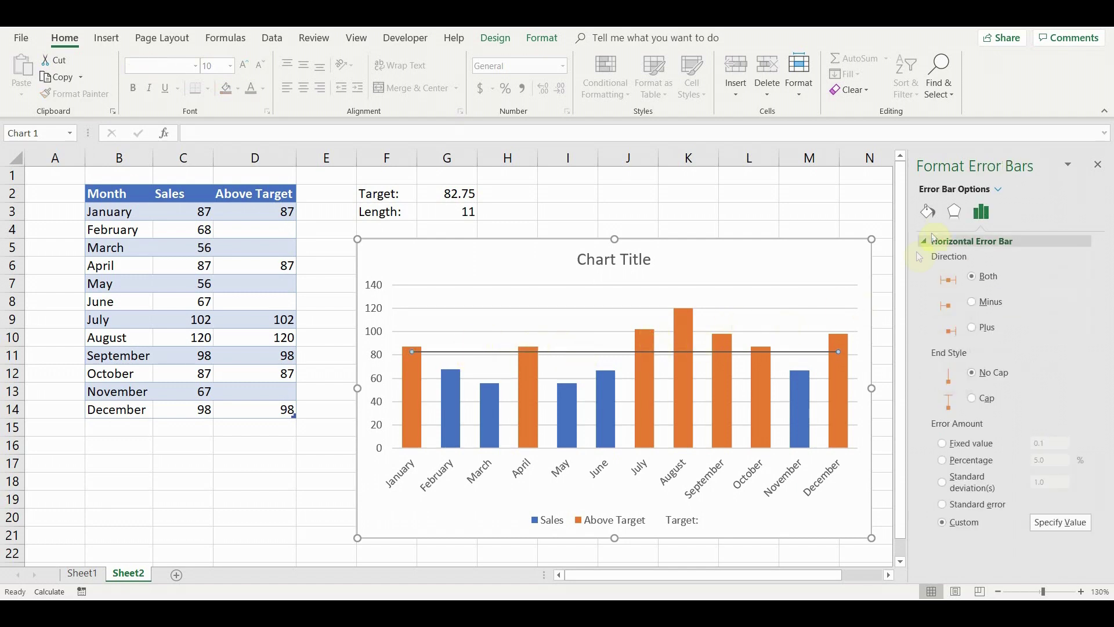
pyautogui.click(929, 212)
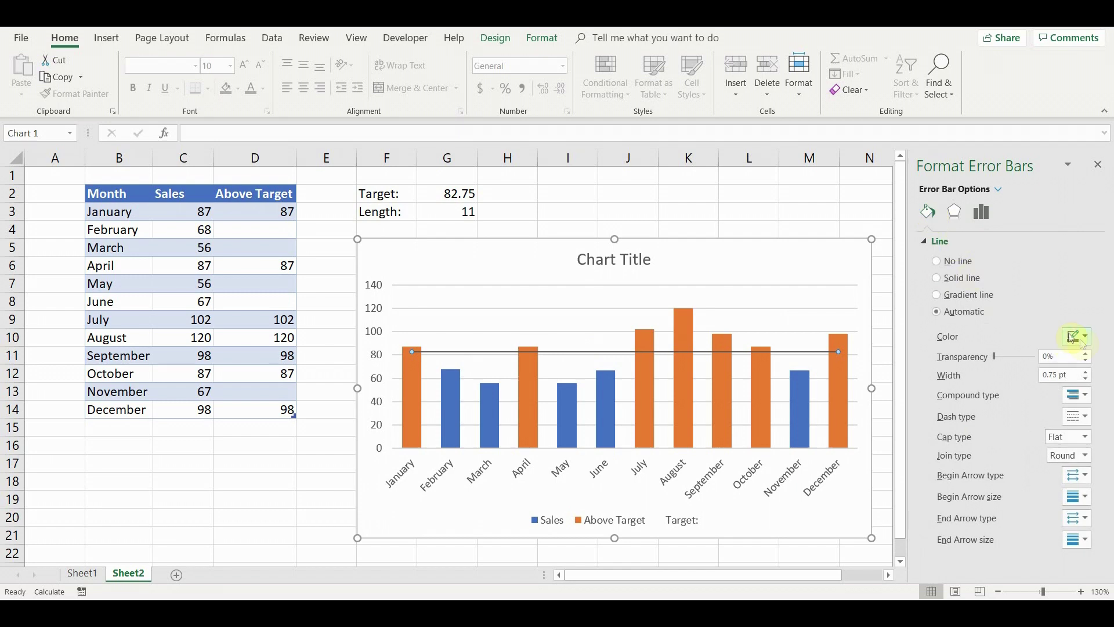
pyautogui.click(1080, 339)
pyautogui.click(1084, 370)
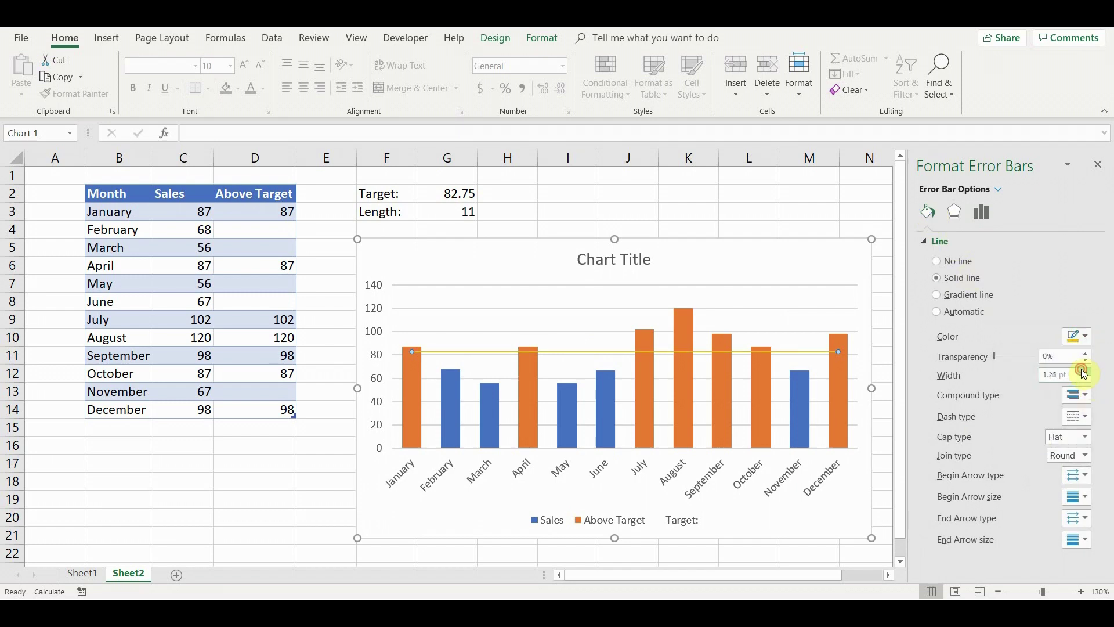
pyautogui.click(1083, 372)
pyautogui.click(1084, 371)
pyautogui.click(1084, 372)
pyautogui.click(1084, 371)
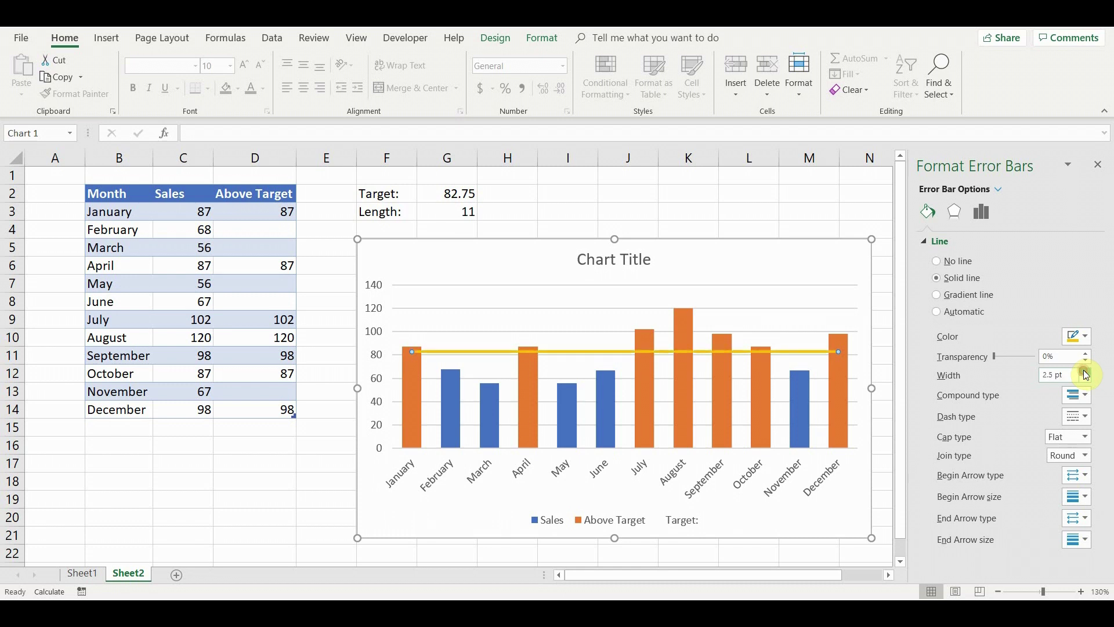
pyautogui.click(1085, 372)
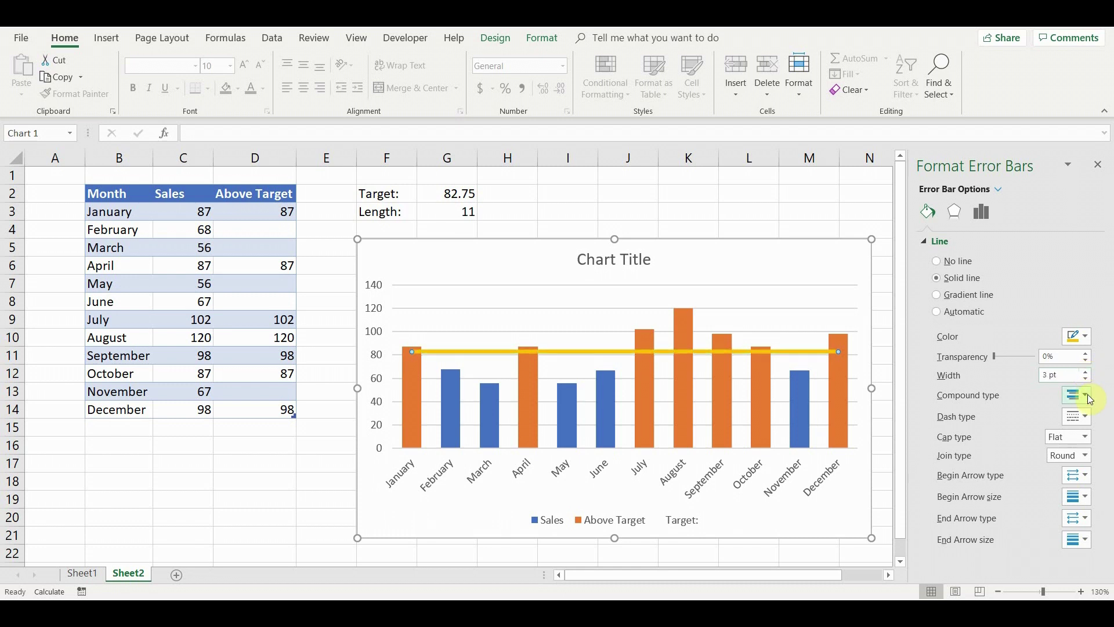
# - Change the target line's dash type to Dash, keeping Round joins
pyautogui.click(1080, 415)
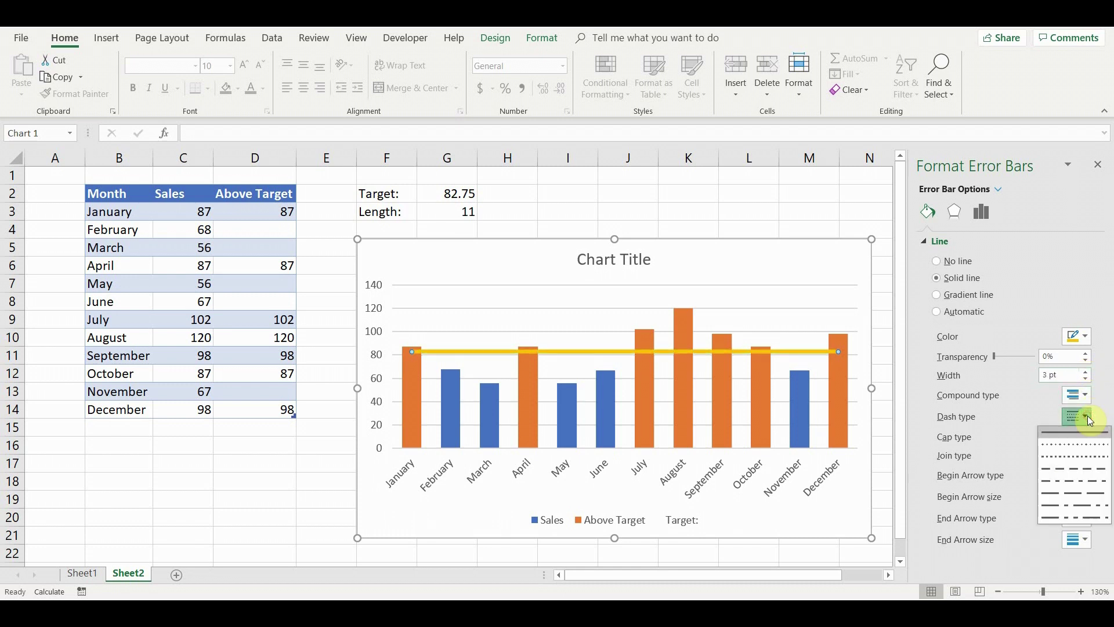
pyautogui.click(1087, 469)
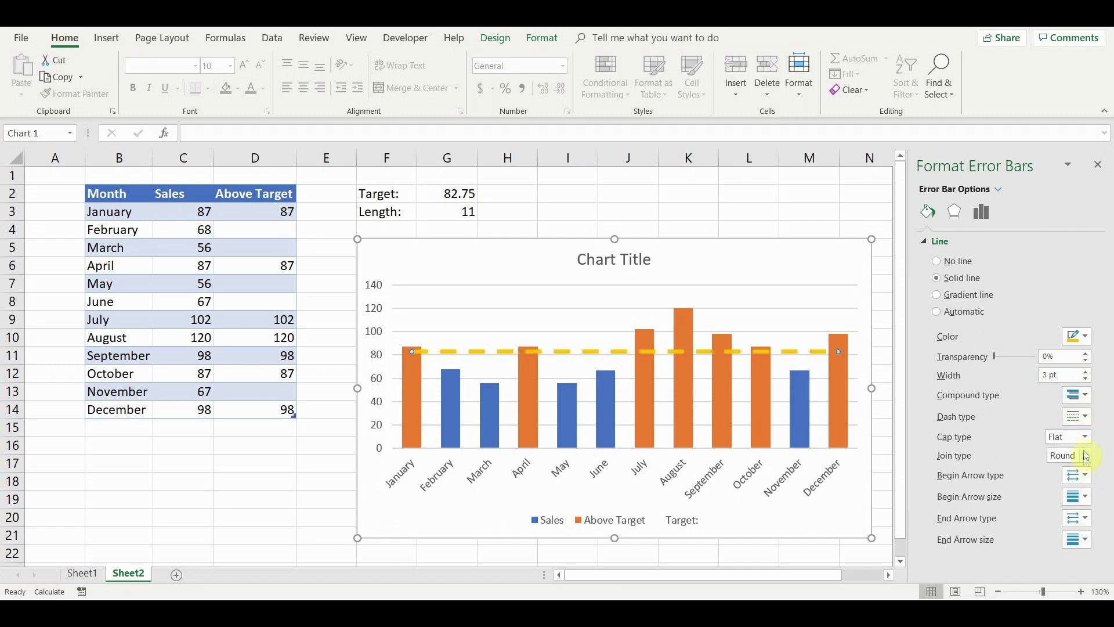
pyautogui.click(1086, 457)
pyautogui.click(1086, 456)
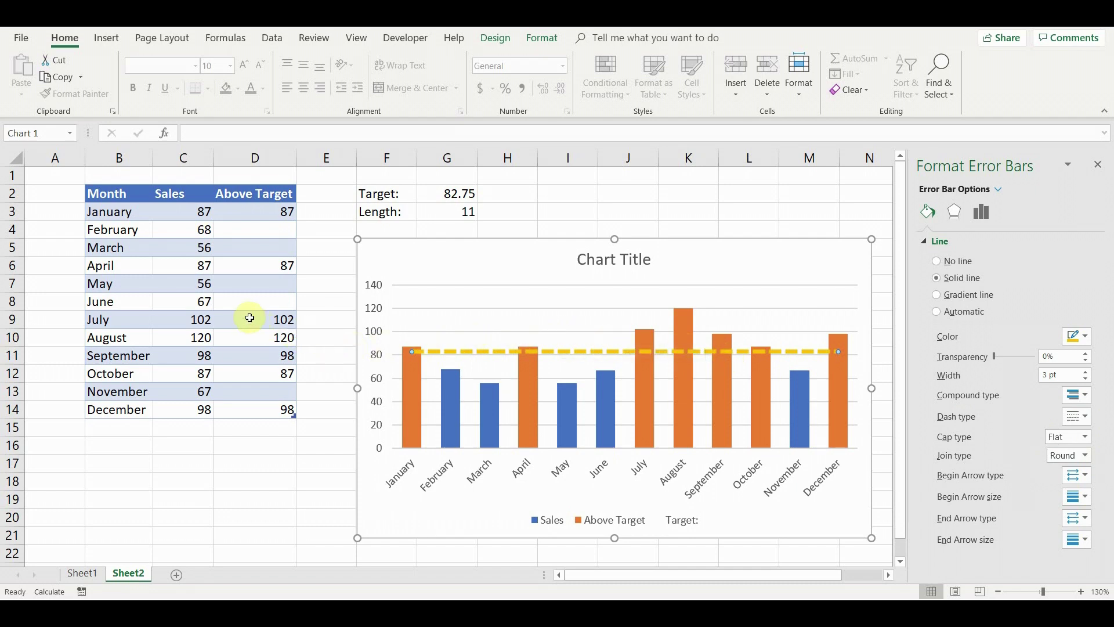
pyautogui.click(314, 468)
pyautogui.click(410, 515)
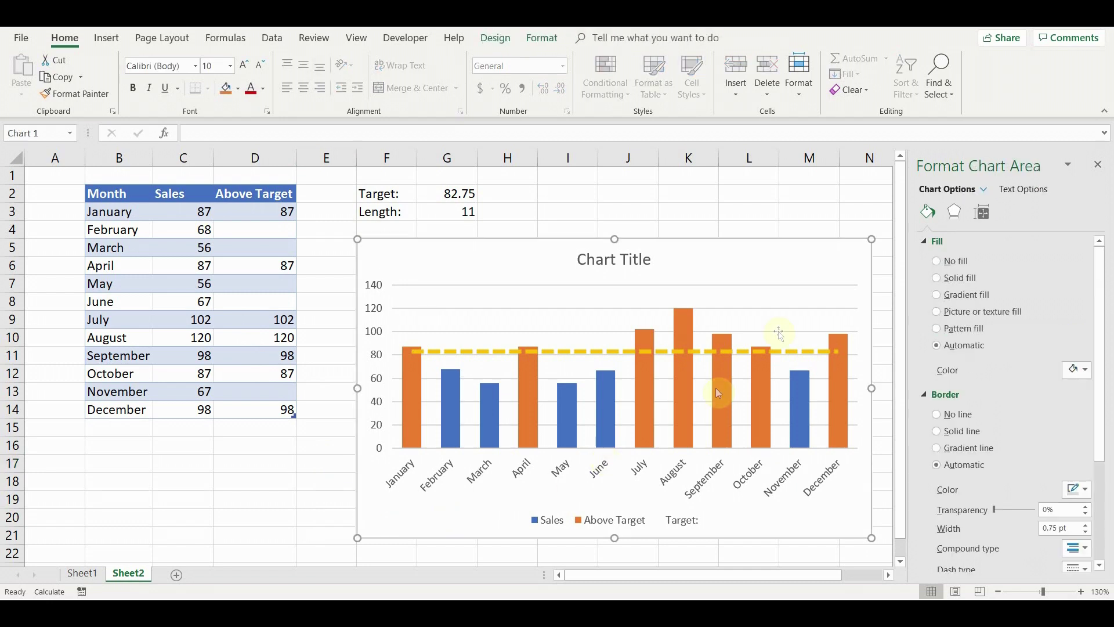
# - Turn on Data Labels for all chart series, including the 82.75 target label
pyautogui.click(1097, 164)
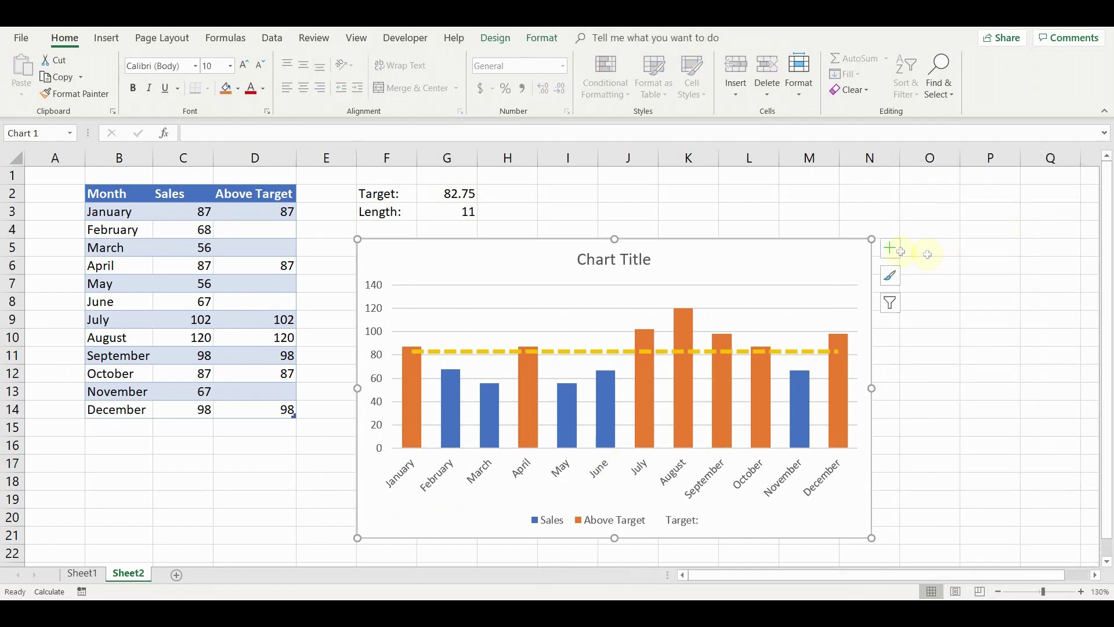
pyautogui.click(890, 248)
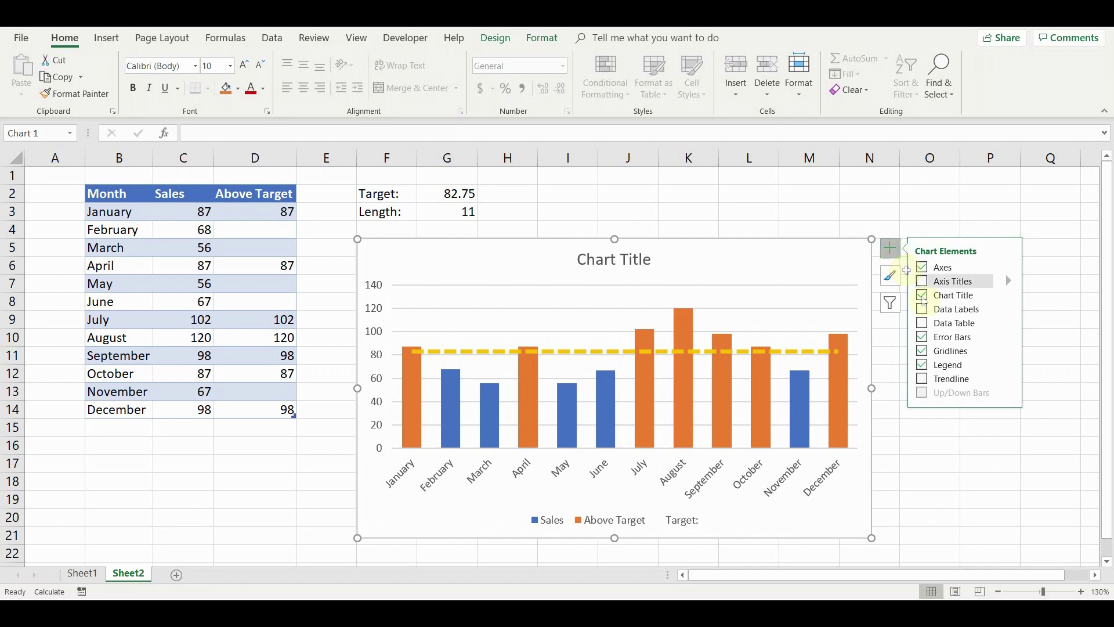
pyautogui.click(923, 309)
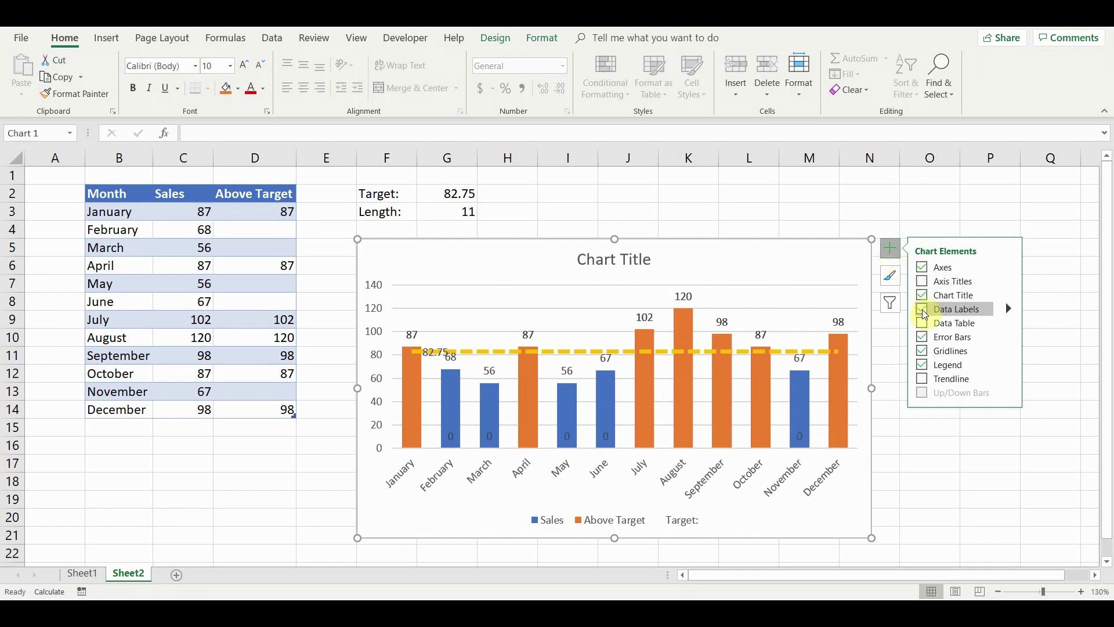
pyautogui.click(895, 340)
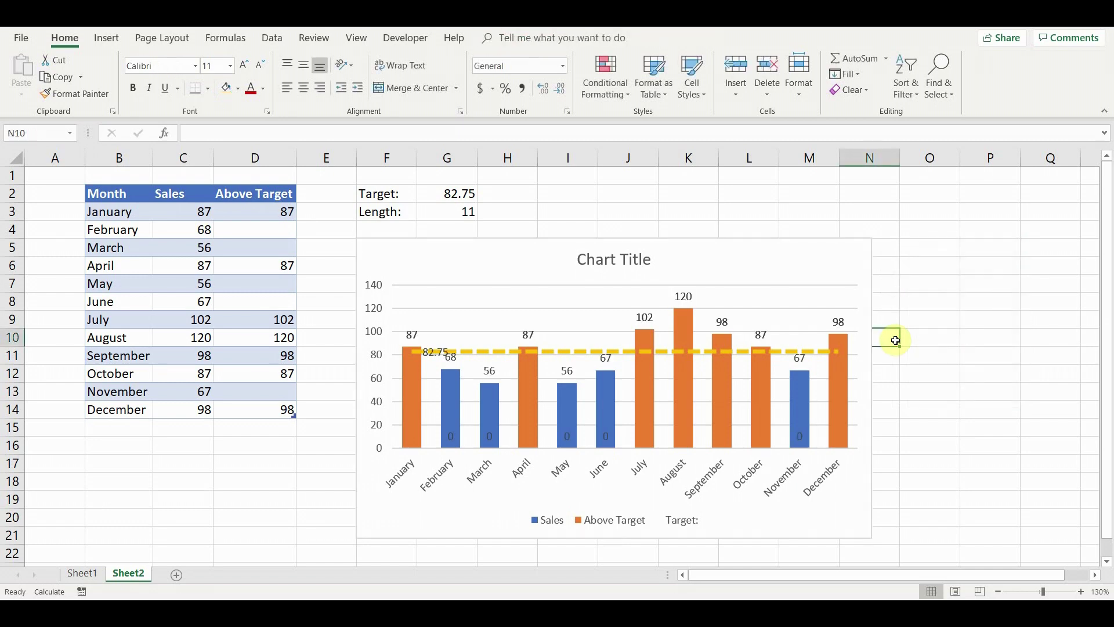
pyautogui.click(802, 437)
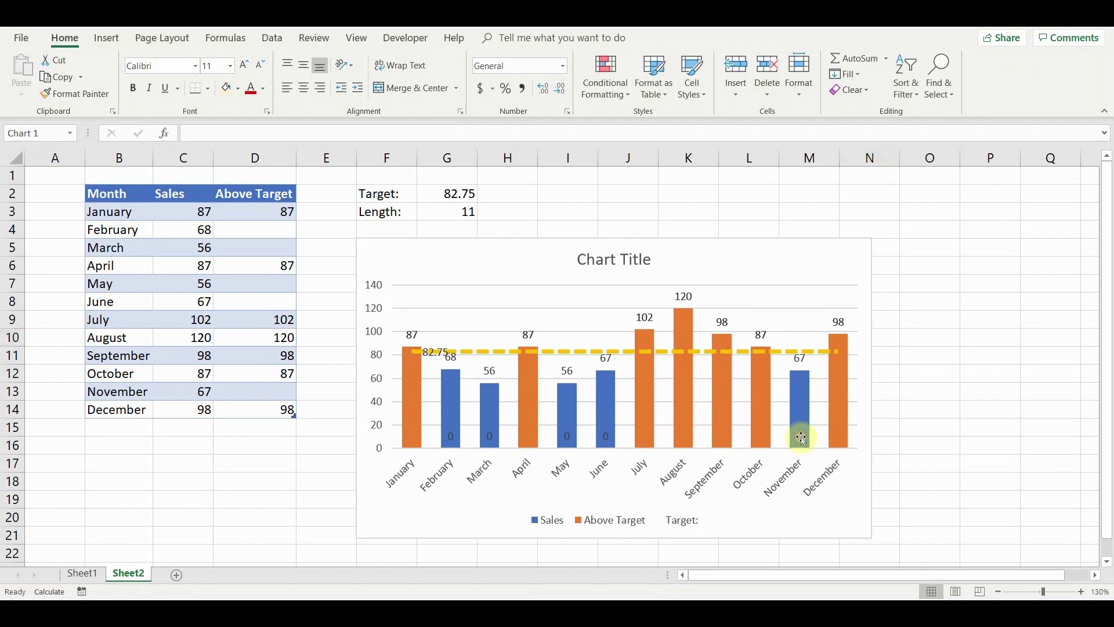
pyautogui.doubleClick(801, 438)
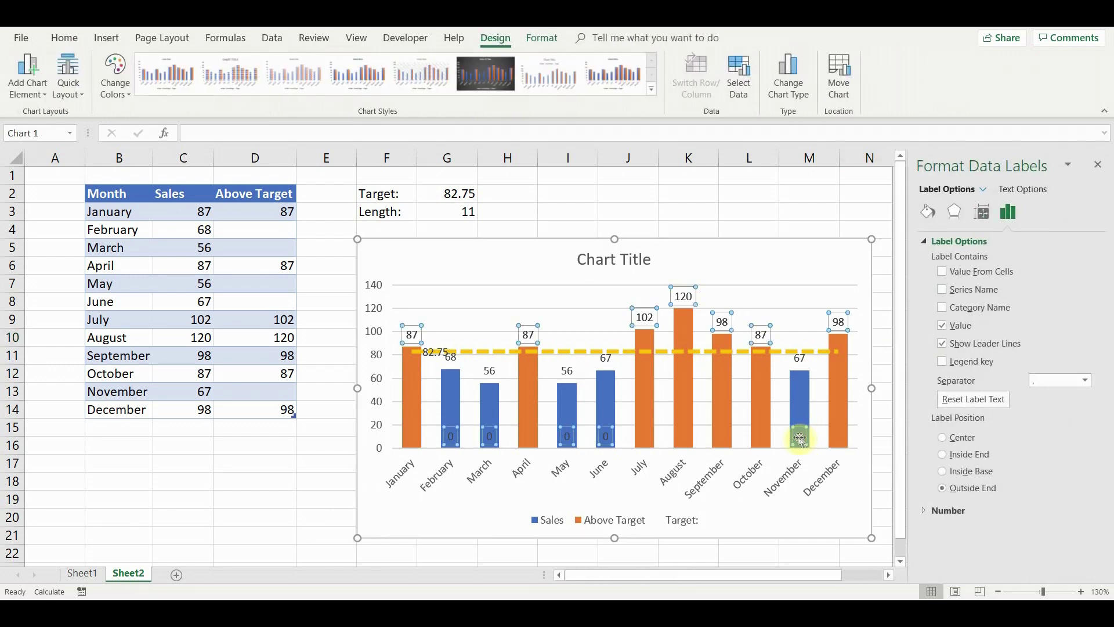
# - Give the Sales data labels the custom number format #"" so zero labels disappear
pyautogui.click(925, 511)
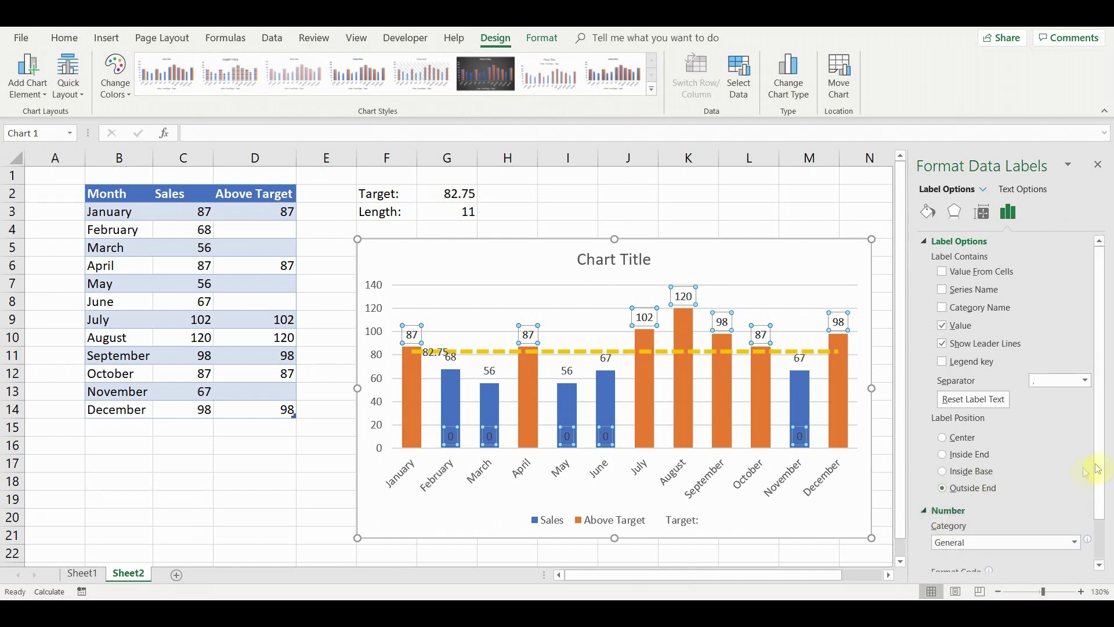
pyautogui.scroll(-2, 1099, 493)
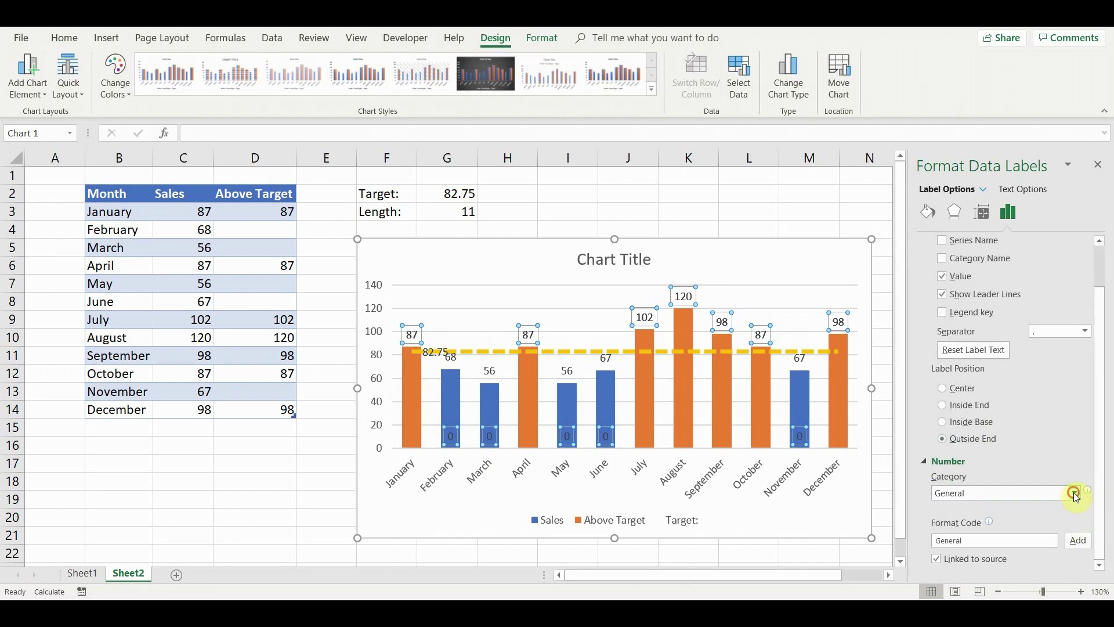
pyautogui.click(1075, 493)
pyautogui.click(1028, 480)
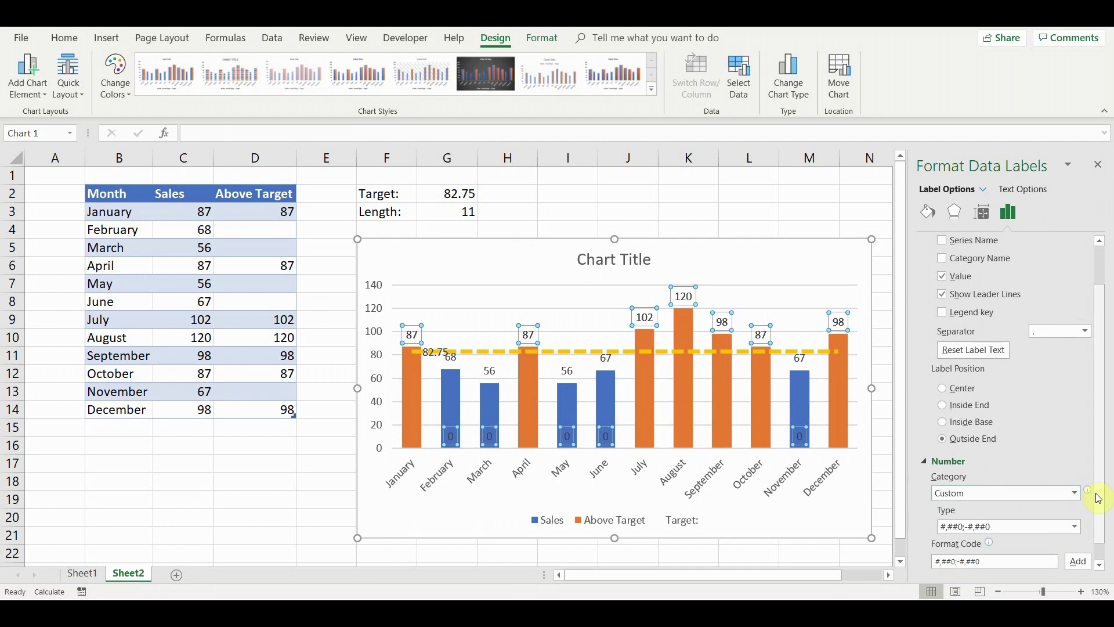
pyautogui.scroll(-1, 1021, 511)
pyautogui.click(1003, 540)
pyautogui.moveTo(1001, 546); pyautogui.dragTo(921, 552)
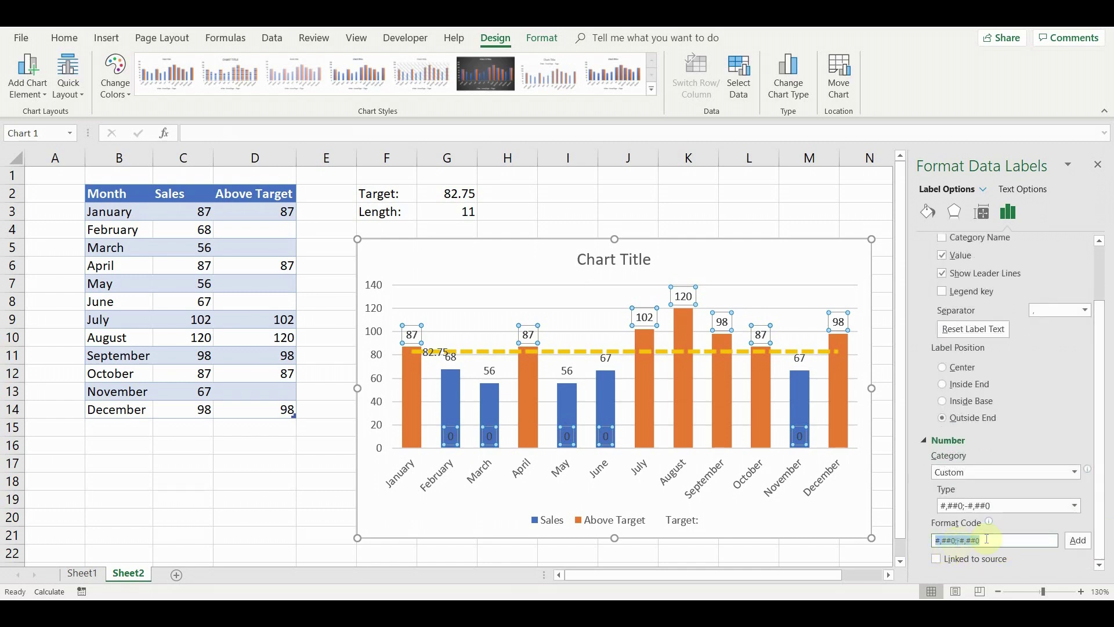
pyautogui.write('#')
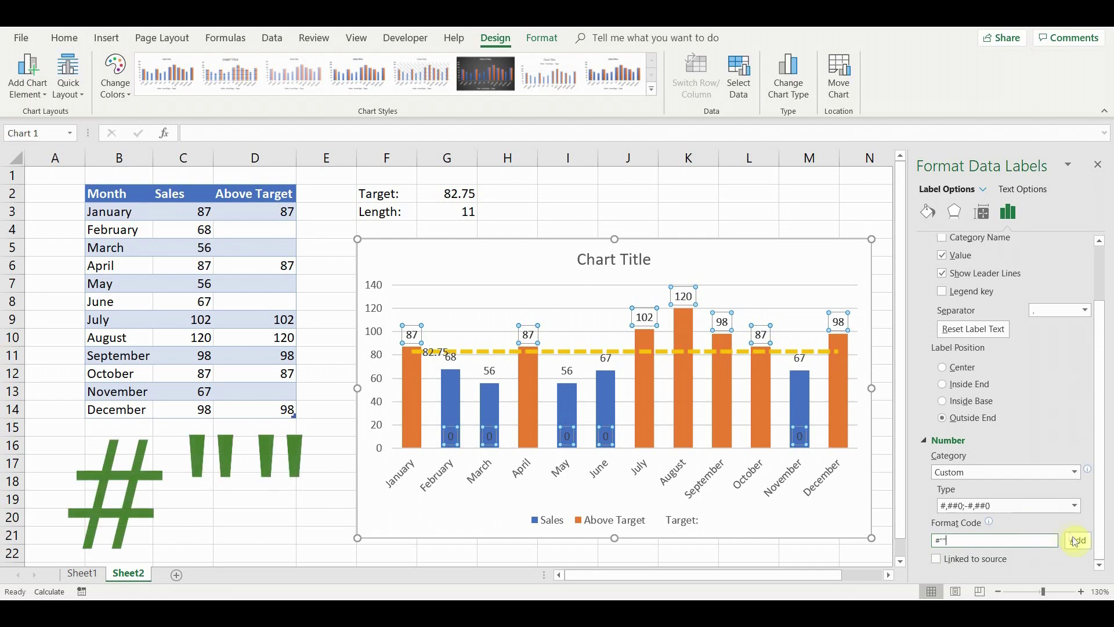
pyautogui.click(1076, 541)
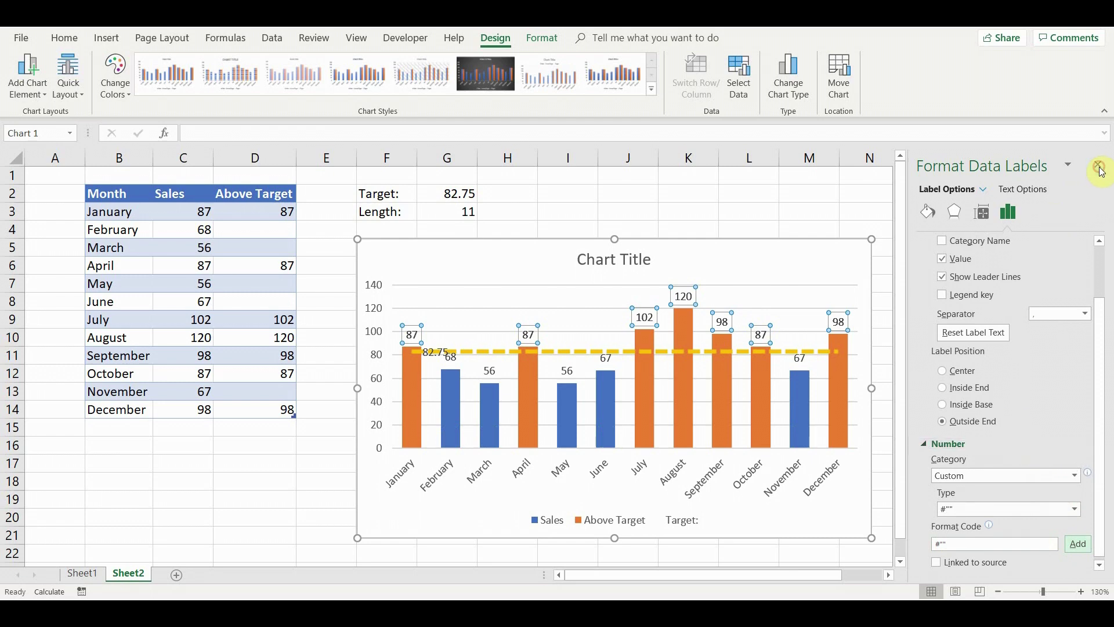
pyautogui.click(1099, 169)
# - Position the value labels at Inside Base and delete the labels above the Above Target bars
pyautogui.click(801, 360)
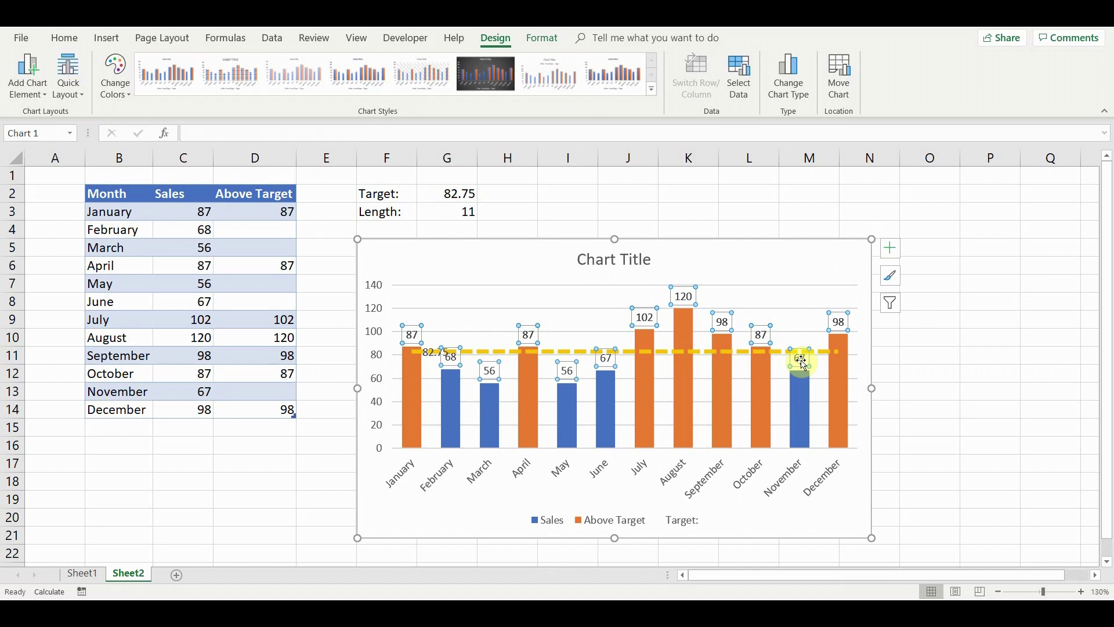
pyautogui.doubleClick(800, 359)
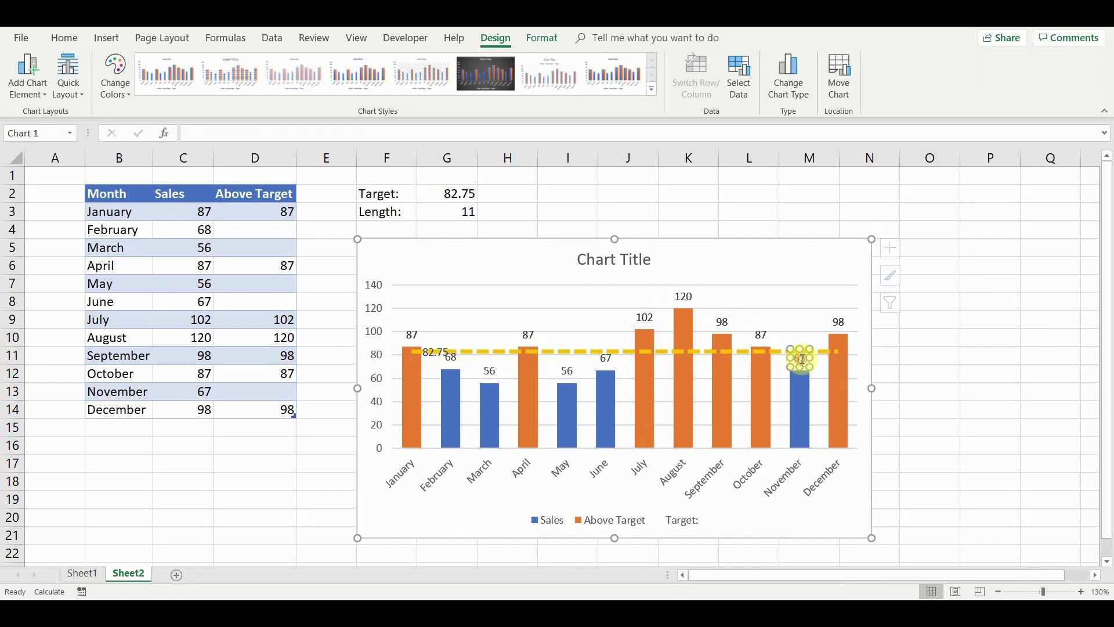
pyautogui.click(881, 339)
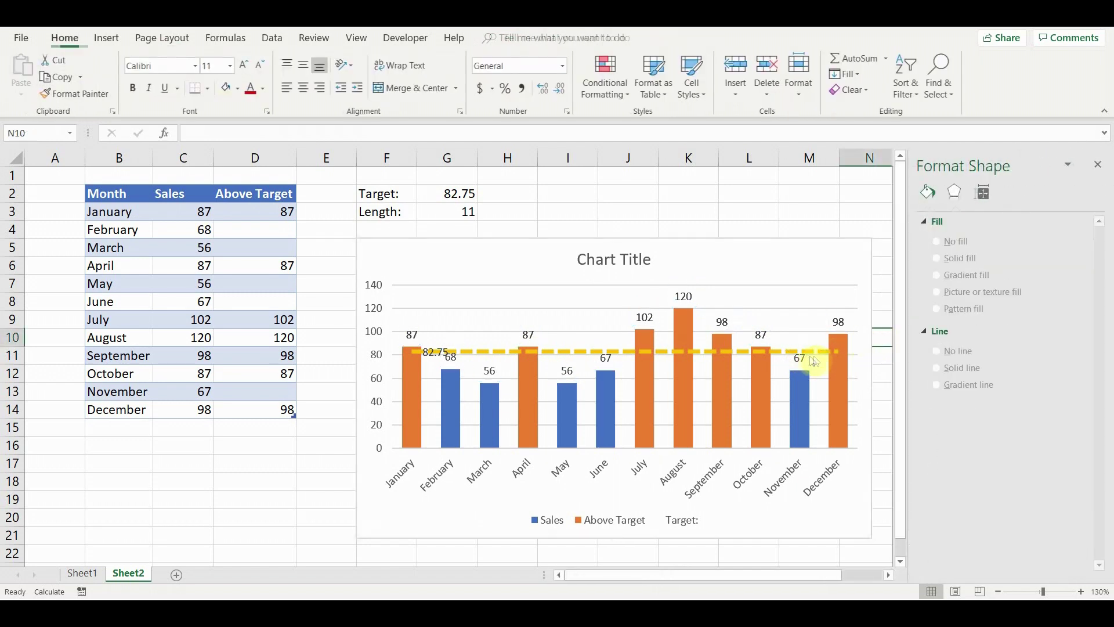
pyautogui.click(801, 357)
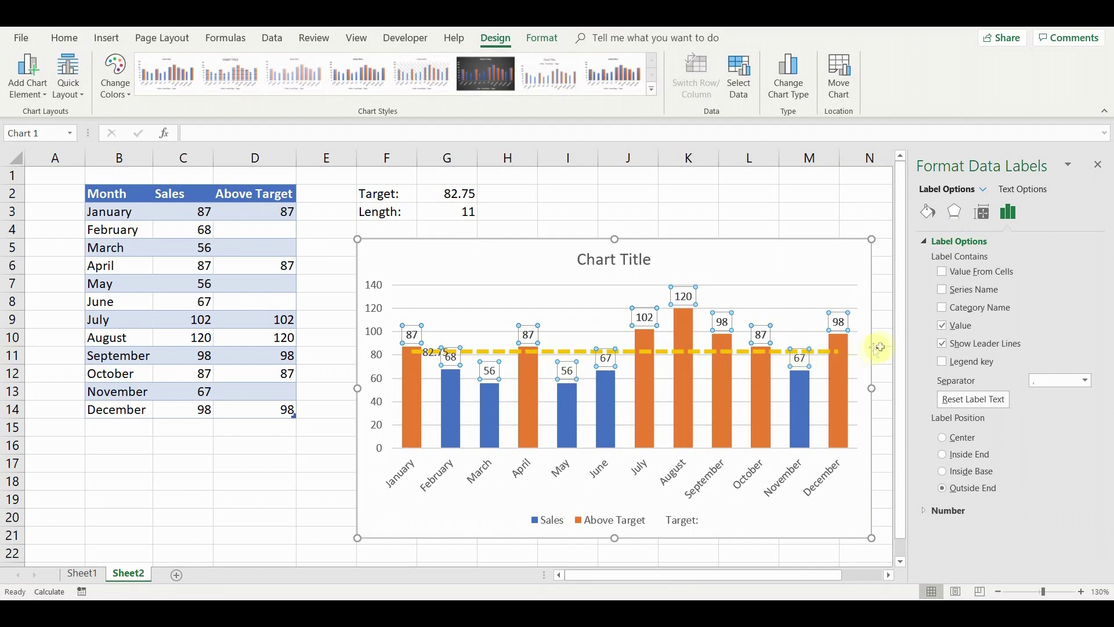
pyautogui.click(943, 471)
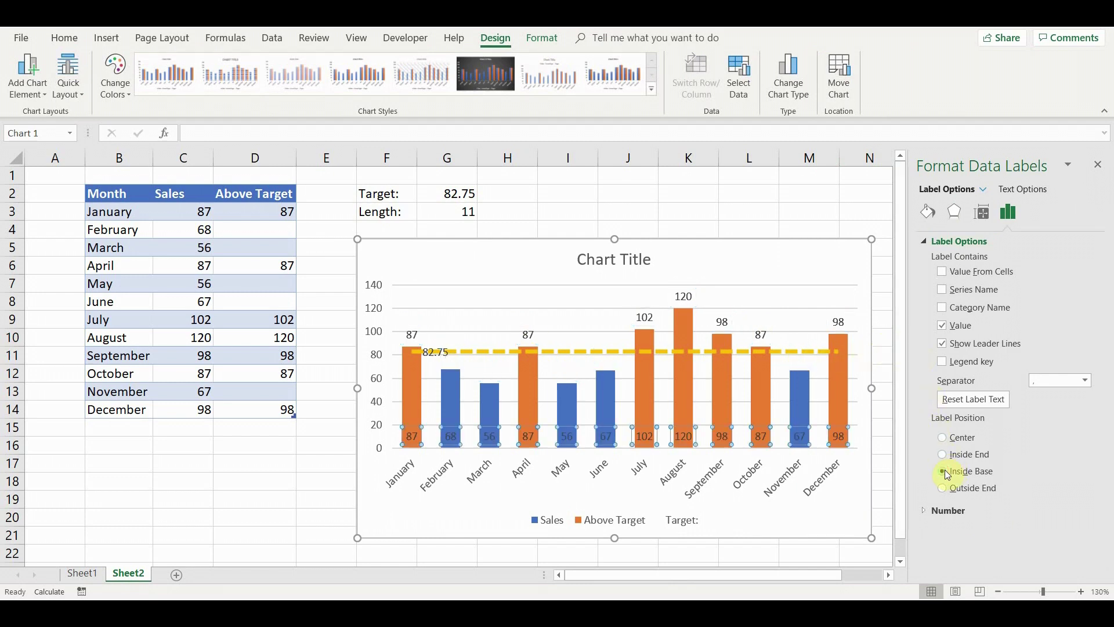
pyautogui.click(839, 325)
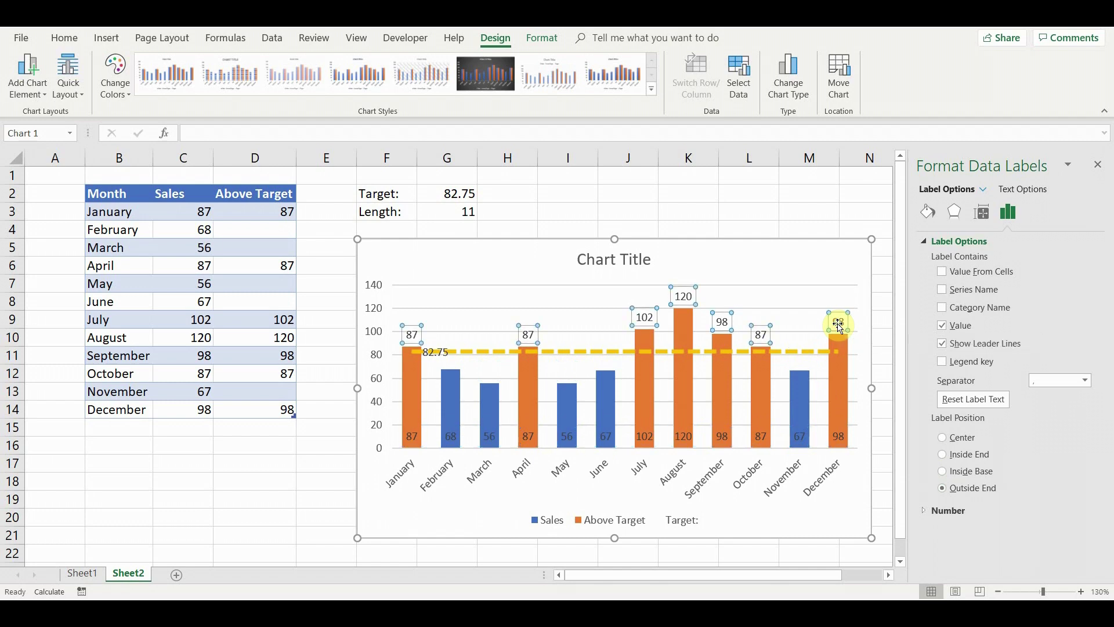
pyautogui.press('Delete')
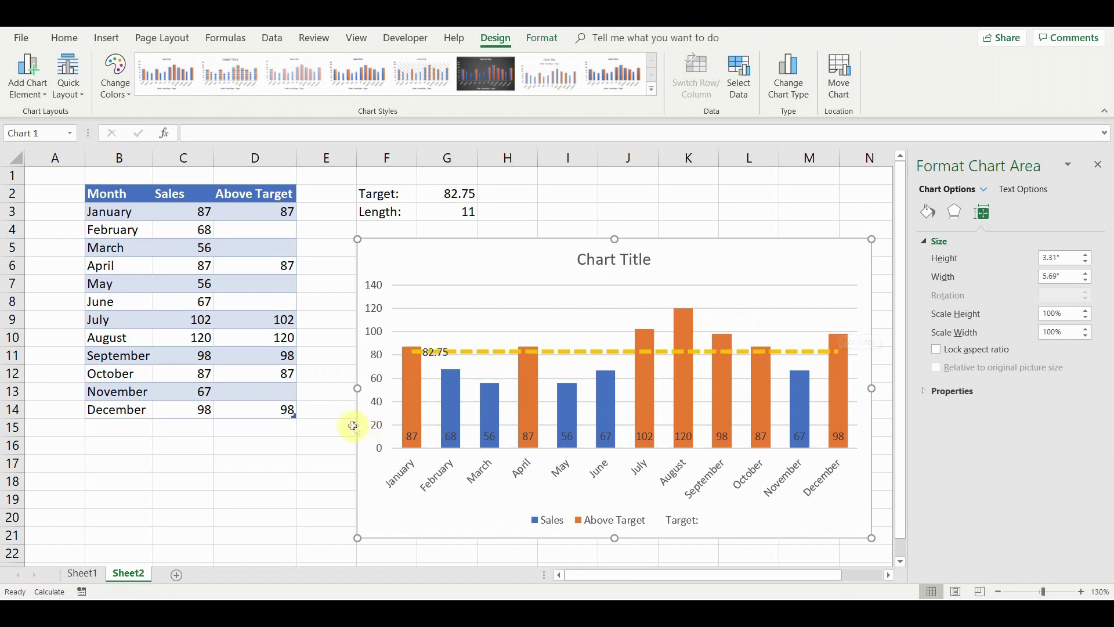
# - Give the Above Target bars a solid green fill
pyautogui.click(409, 371)
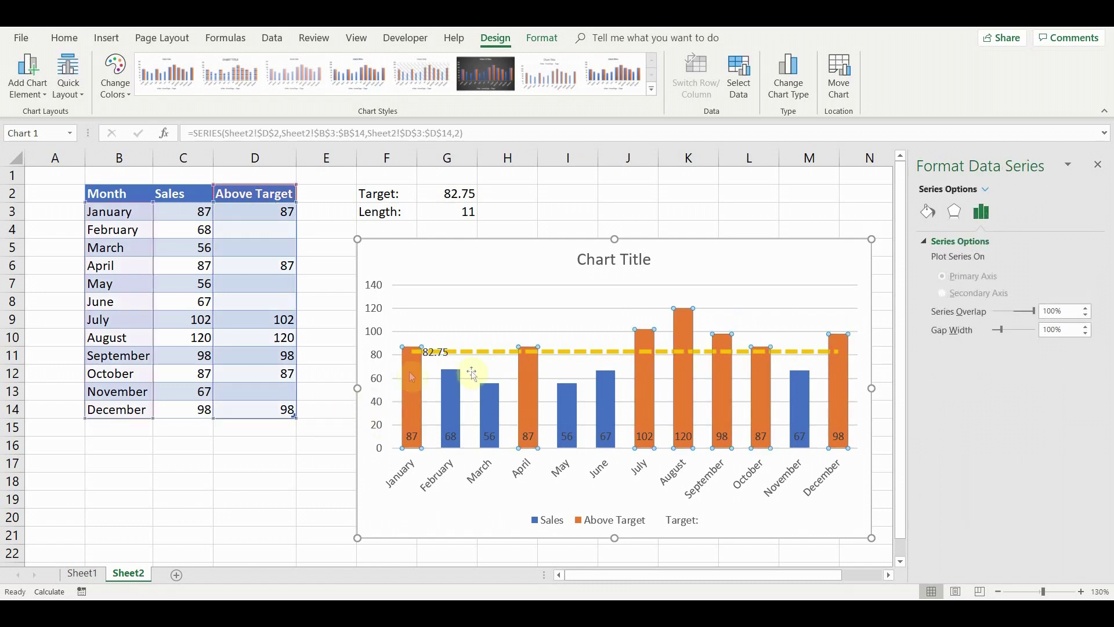
pyautogui.click(930, 212)
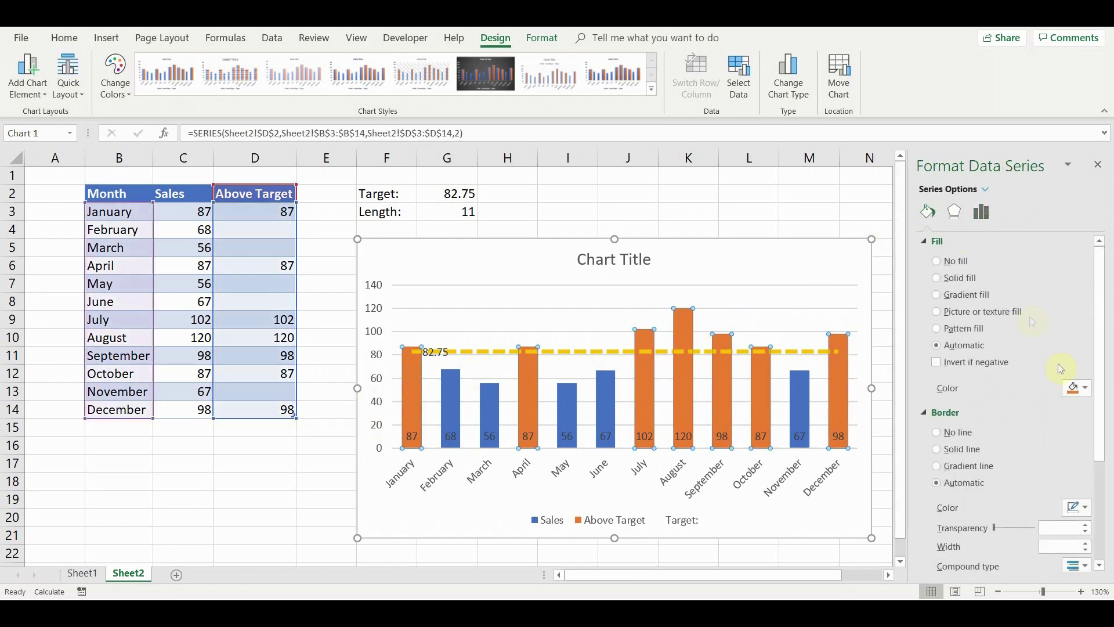
pyautogui.click(1083, 396)
pyautogui.click(1107, 422)
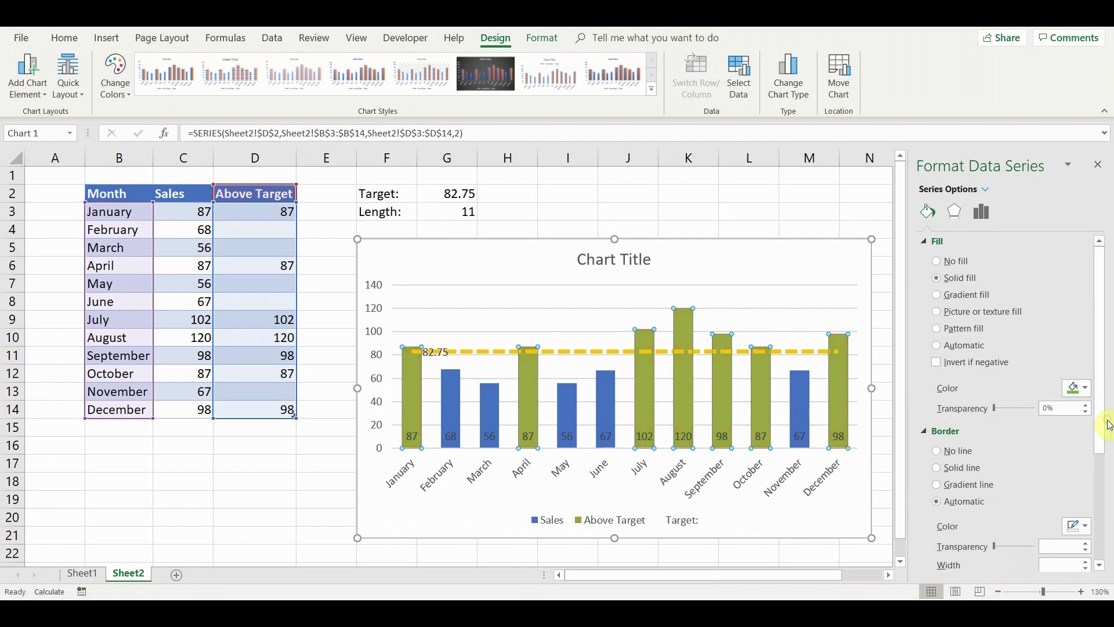
# - Fill the Sales bars with Dark Red
pyautogui.click(606, 394)
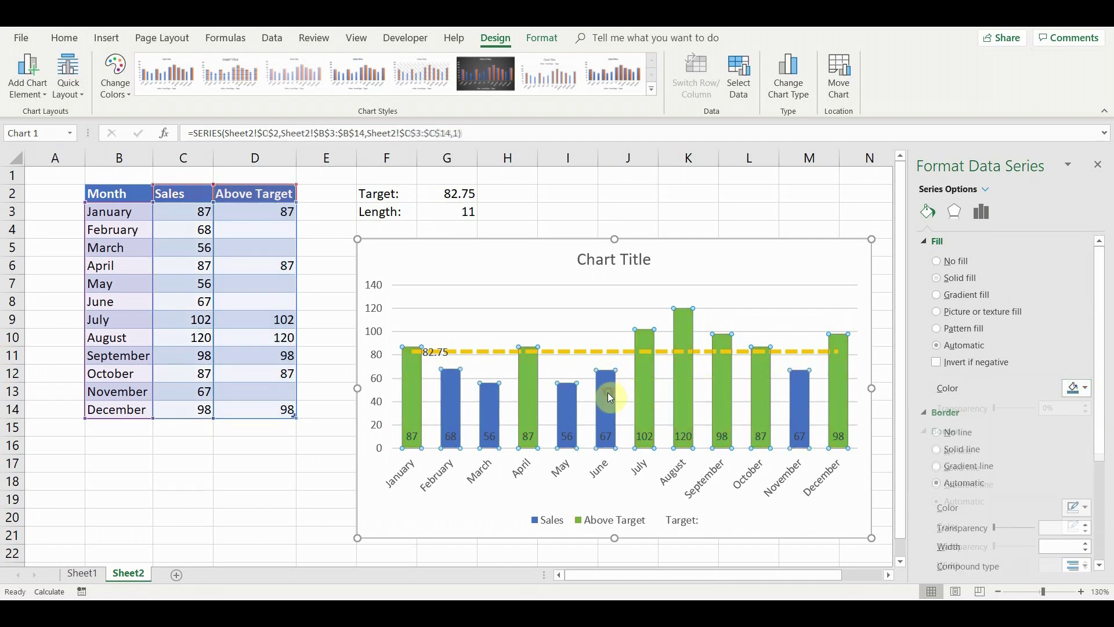
pyautogui.click(1077, 389)
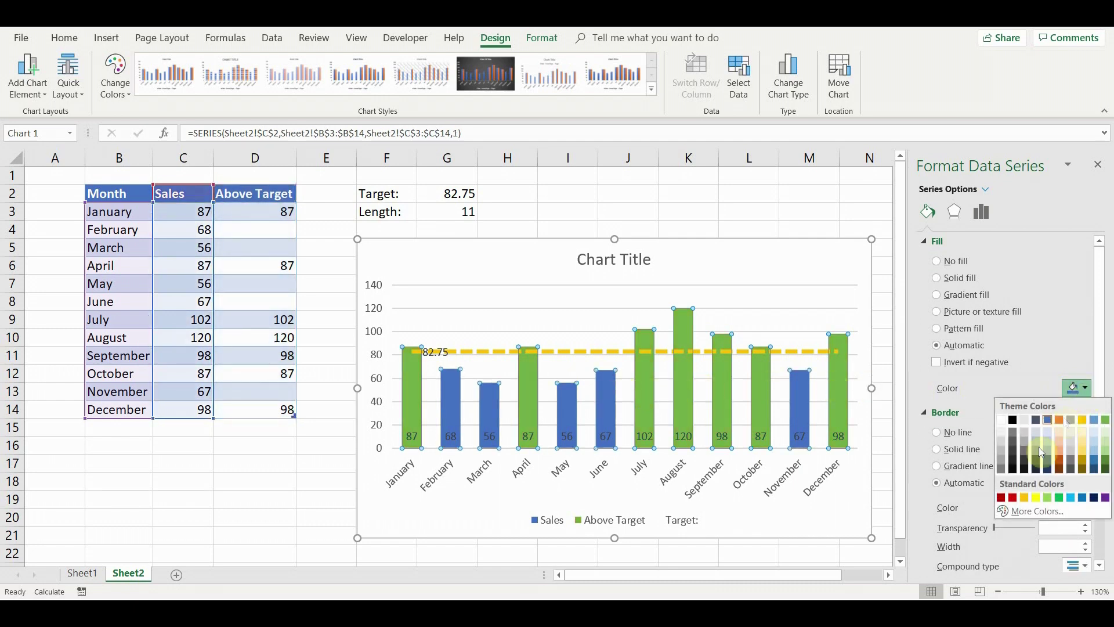
pyautogui.click(1001, 498)
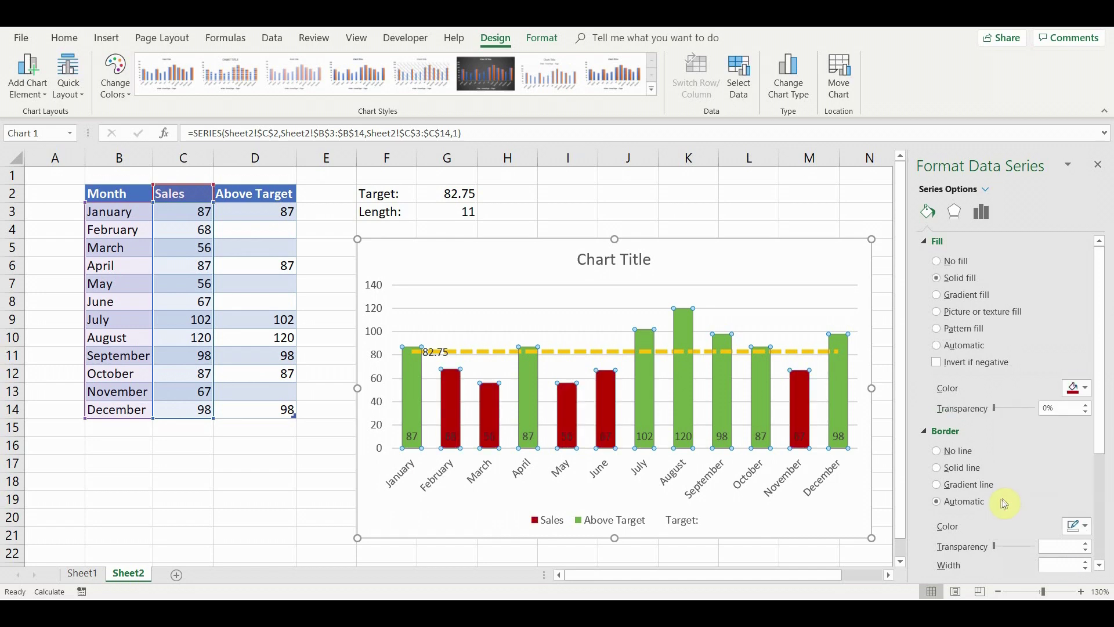
pyautogui.click(54, 178)
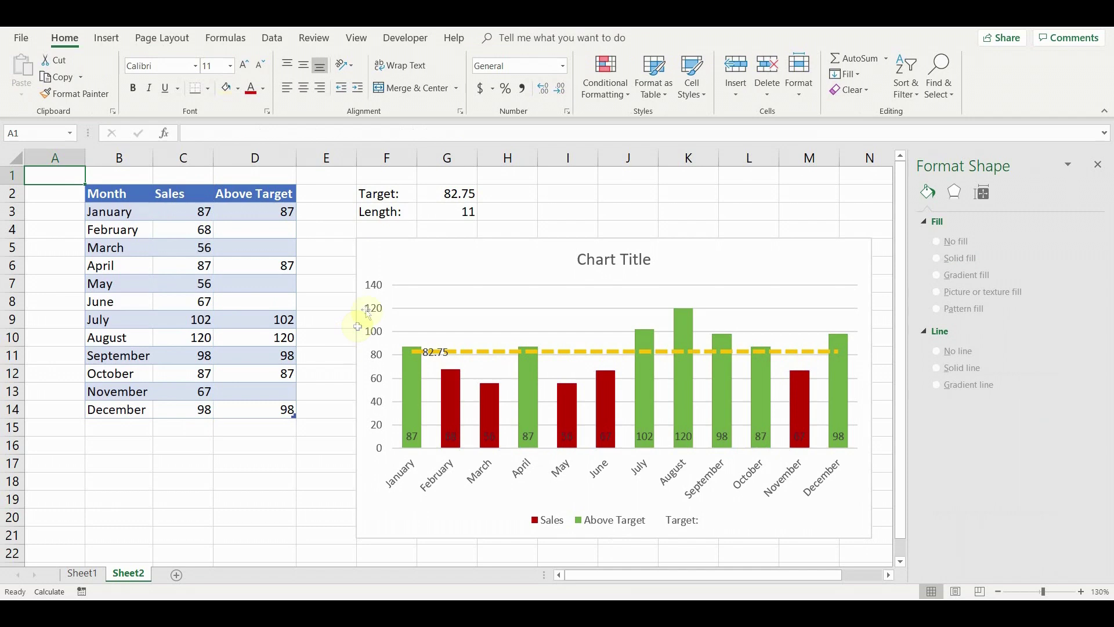
# - Delete the chart's vertical value axis and horizontal gridlines
pyautogui.click(371, 286)
pyautogui.press('Delete')
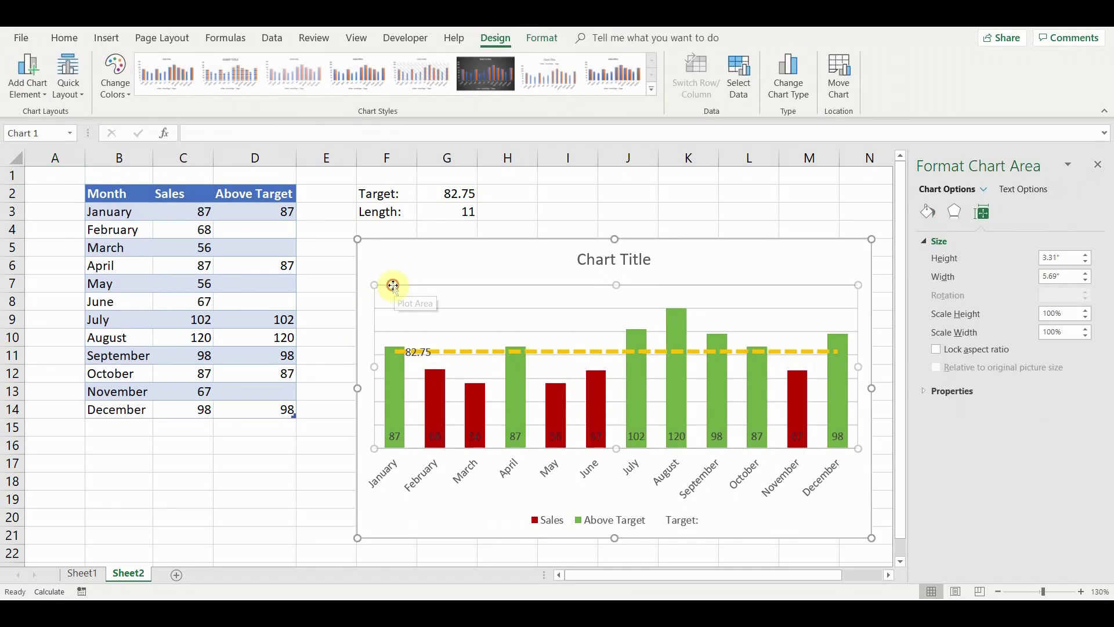
pyautogui.click(391, 285)
pyautogui.click(393, 308)
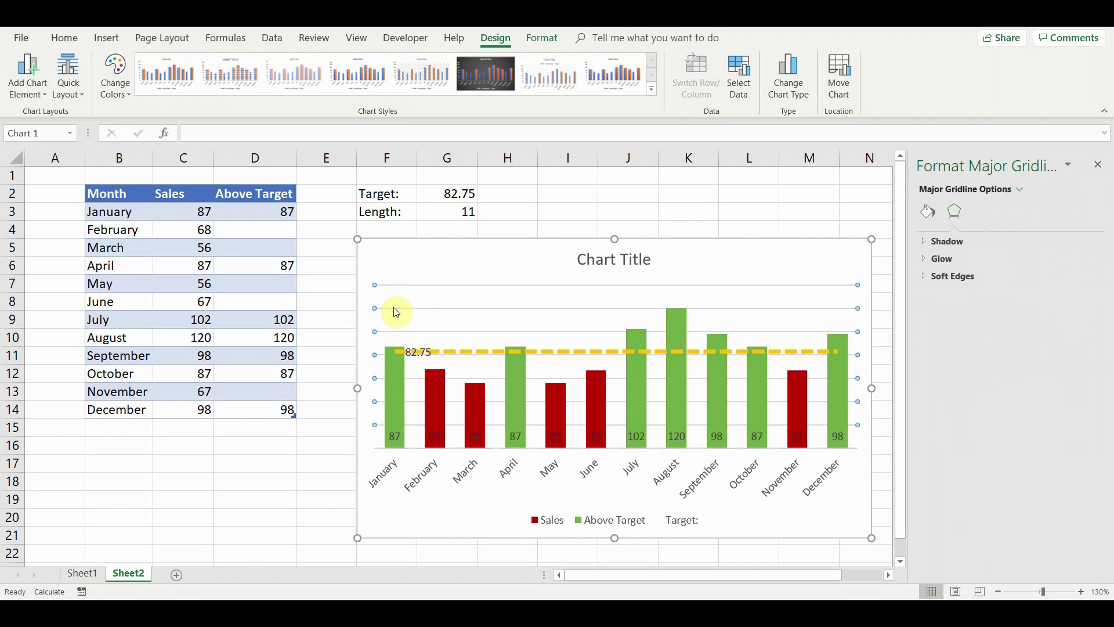
pyautogui.press('Delete')
# - Delete the 82.75 target label and the Target: legend entry
pyautogui.click(417, 356)
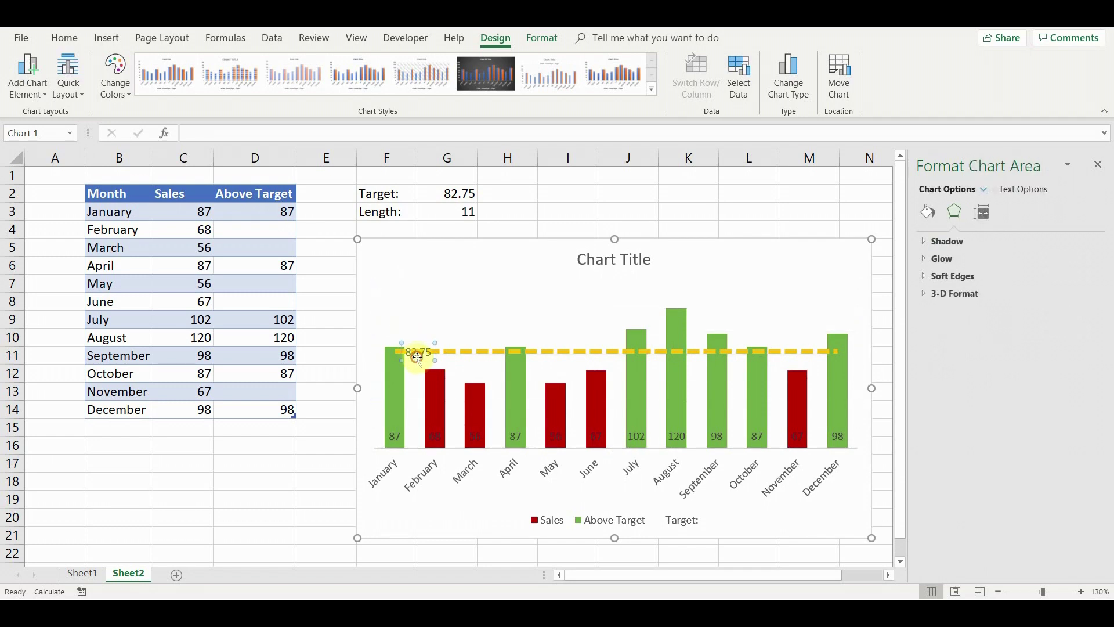
pyautogui.press('Delete')
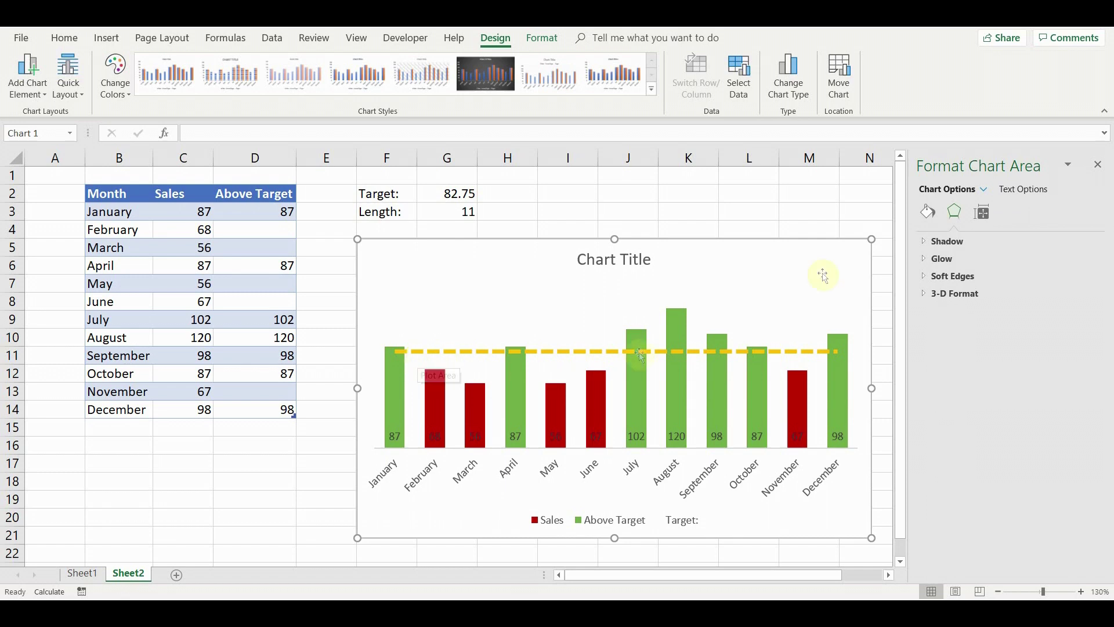
pyautogui.click(684, 525)
pyautogui.click(682, 522)
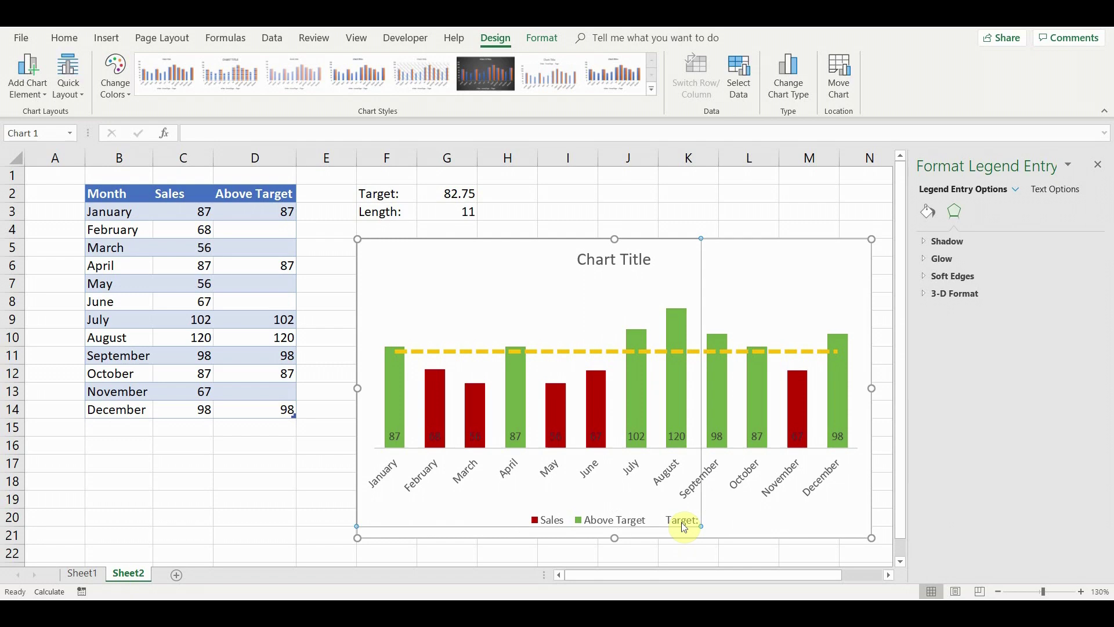
pyautogui.press('Delete')
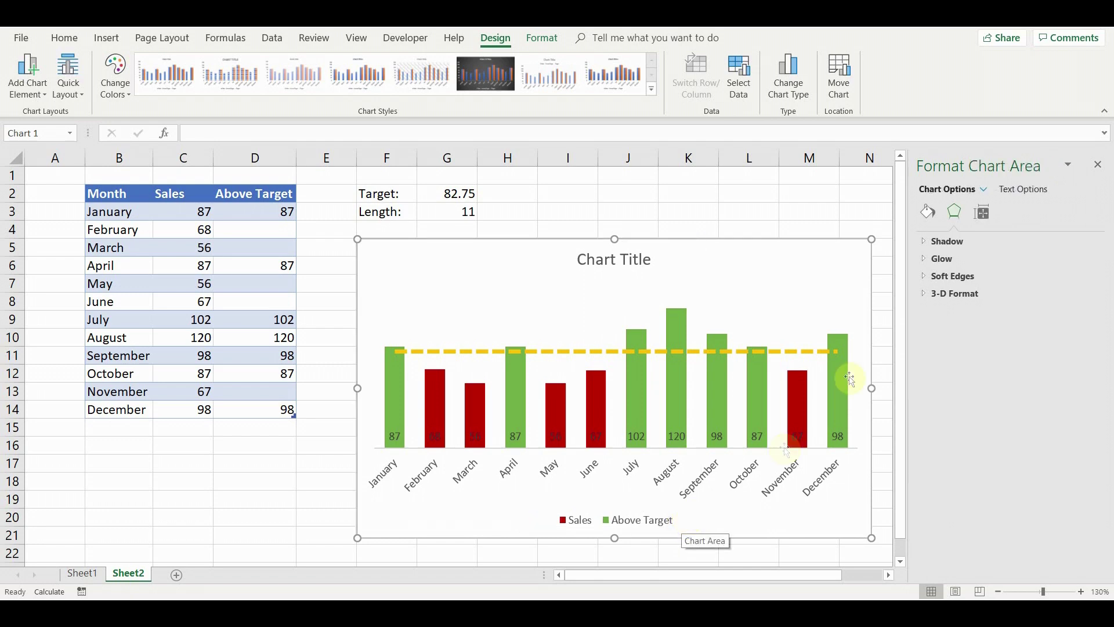
pyautogui.click(1098, 169)
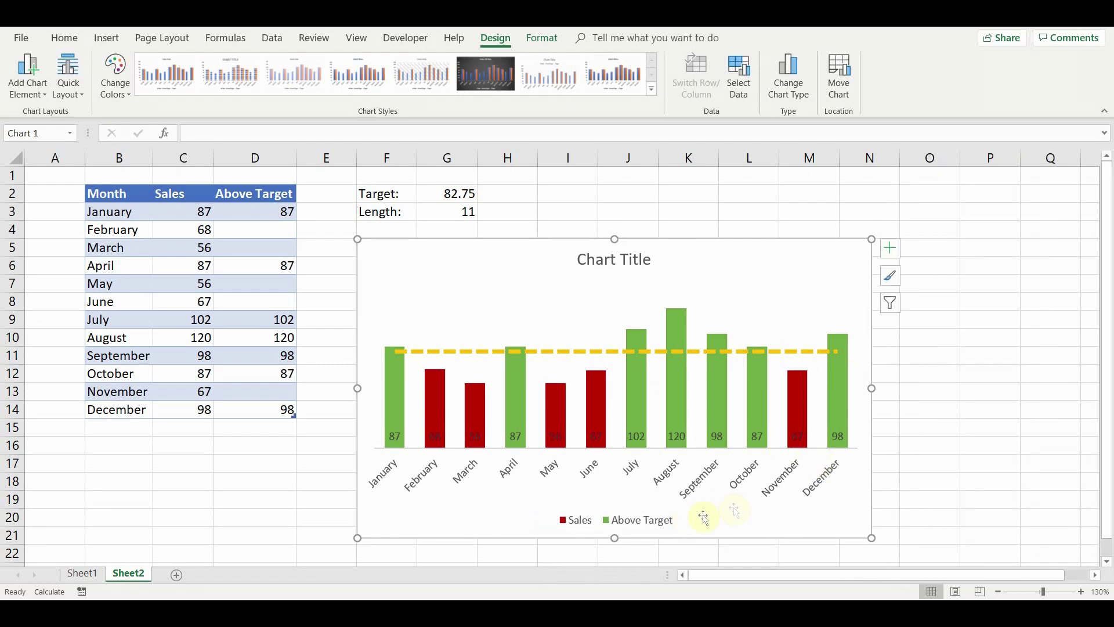
# - Rename header C2 to 'Below Target' and AutoFit column C to fit it
pyautogui.click(182, 193)
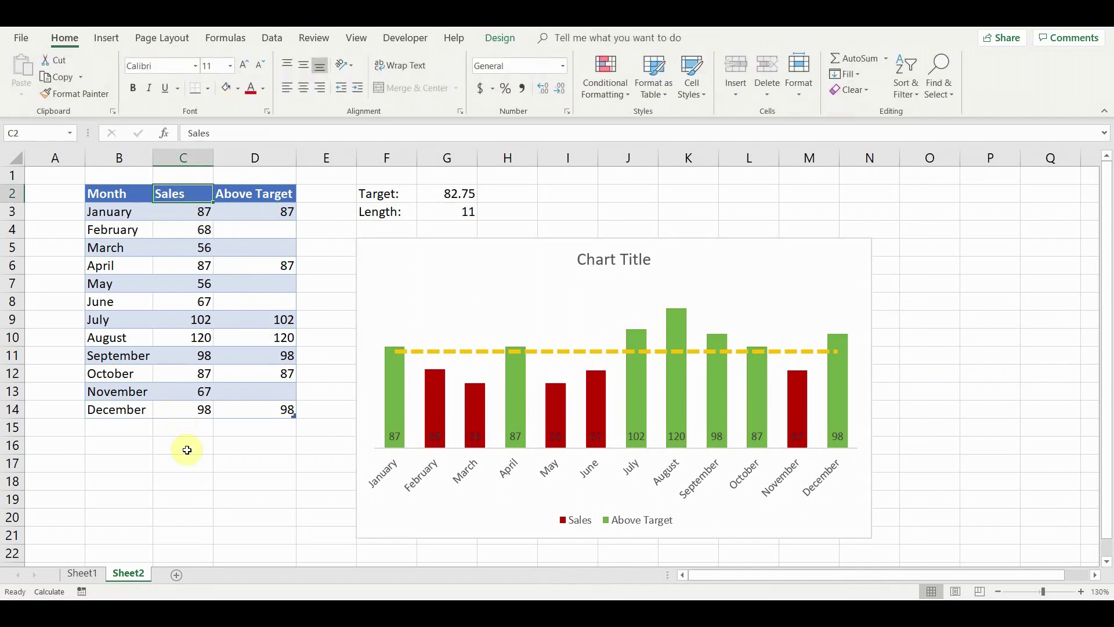
pyautogui.write('Below Tar')
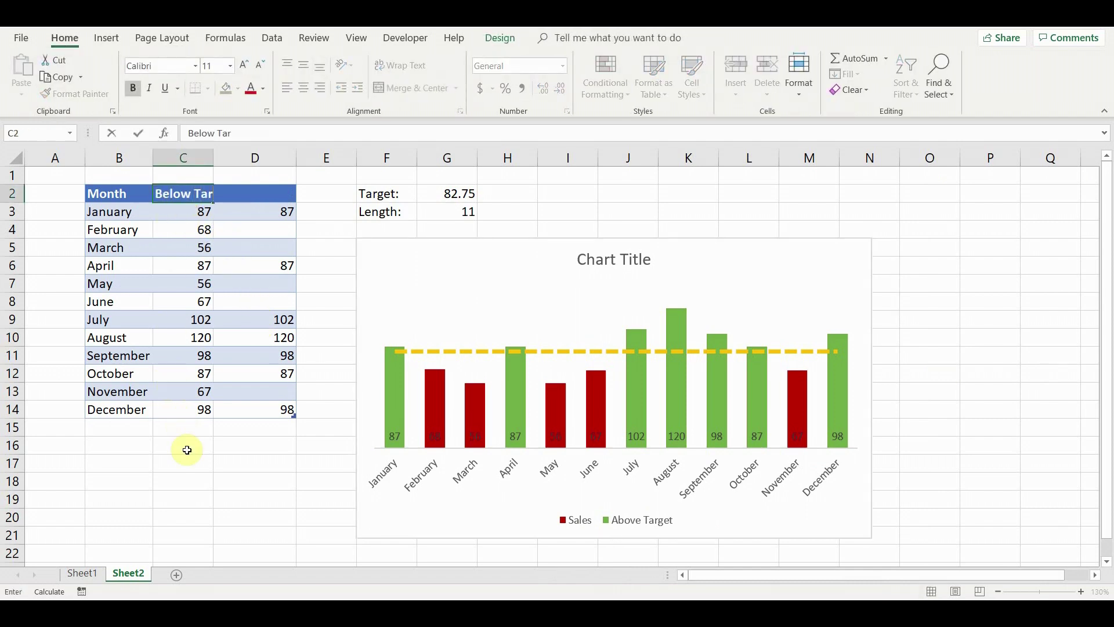
pyautogui.write('get')
pyautogui.press('Return')
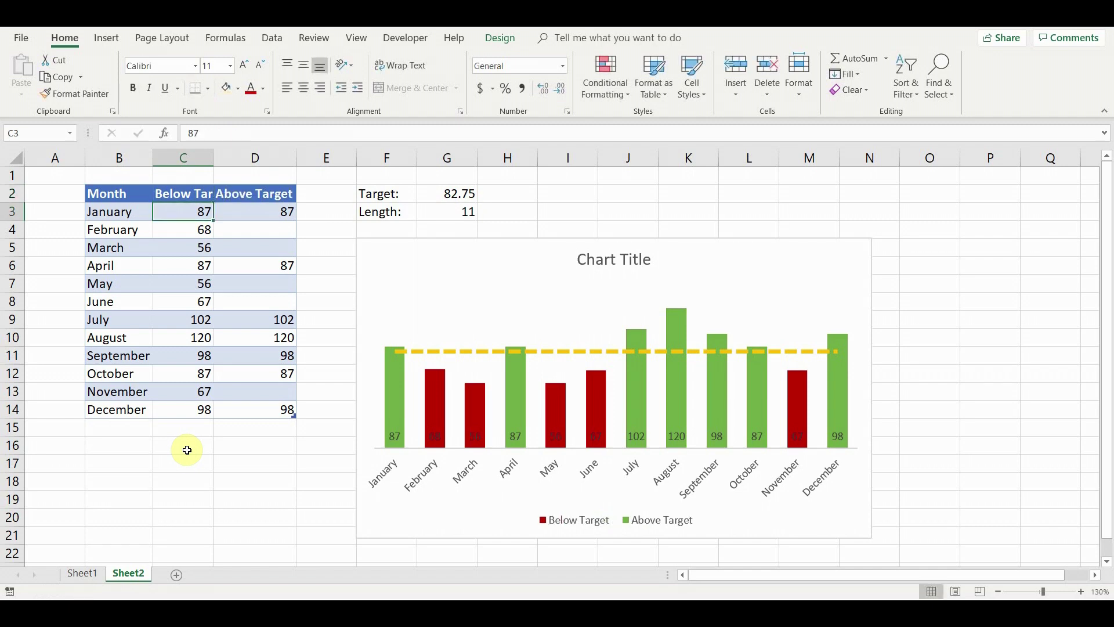
pyautogui.doubleClick(214, 157)
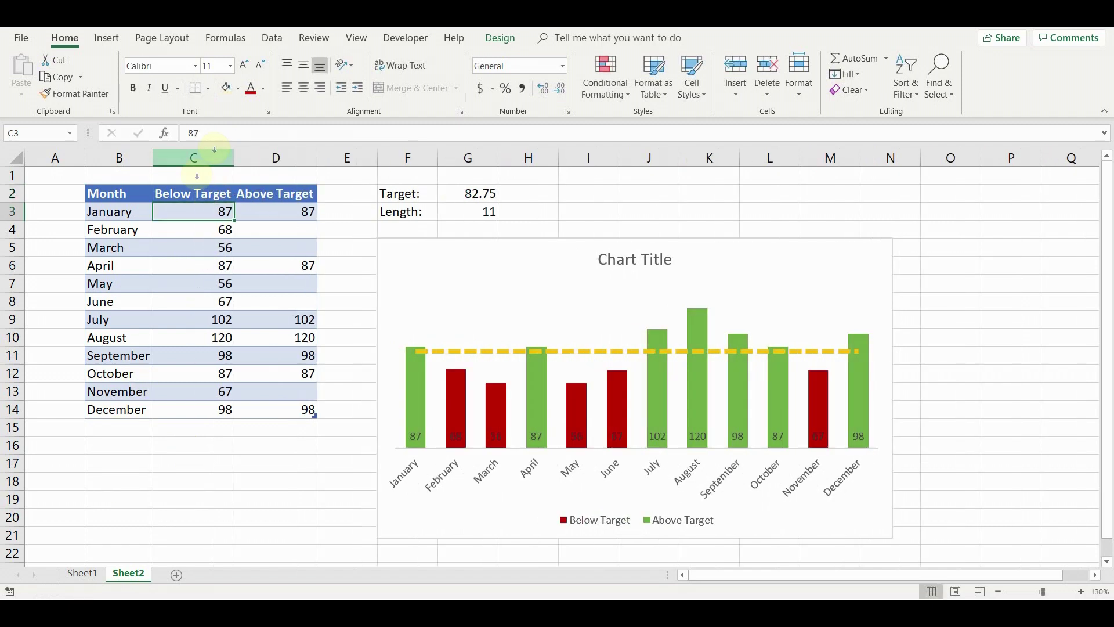
pyautogui.click(66, 171)
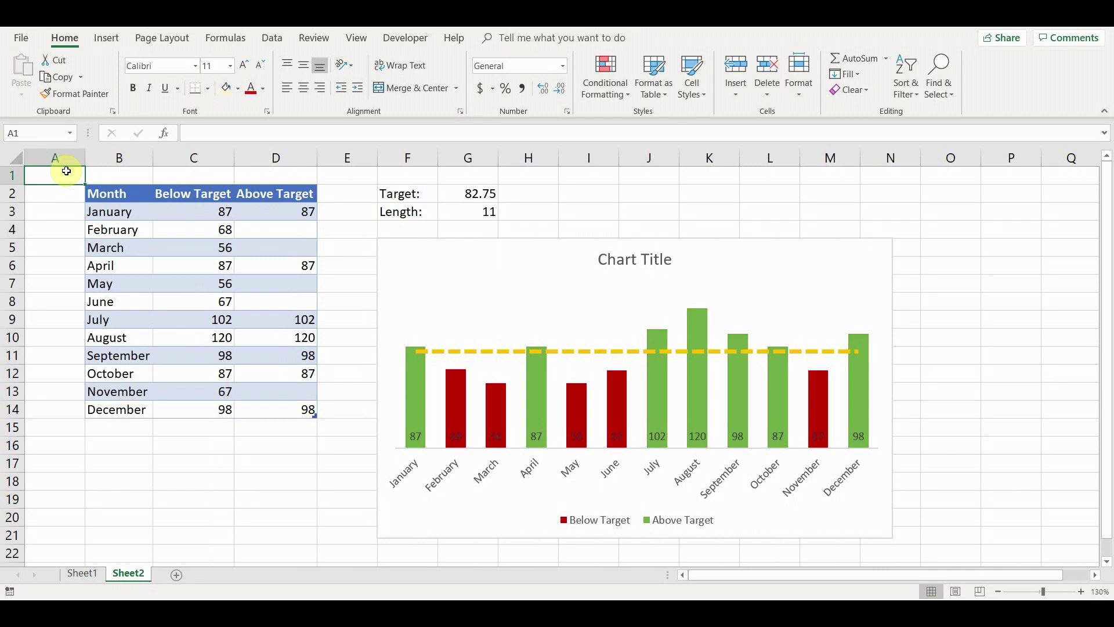
# - Change the chart title to 'Monthly Sales'
pyautogui.click(641, 261)
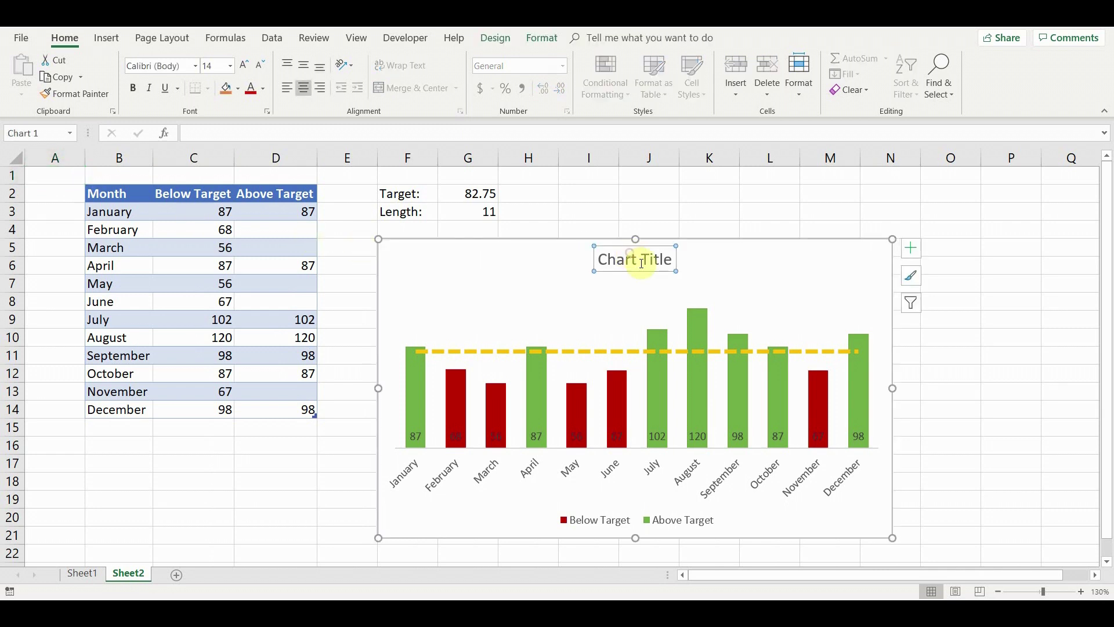
pyautogui.tripleClick(641, 260)
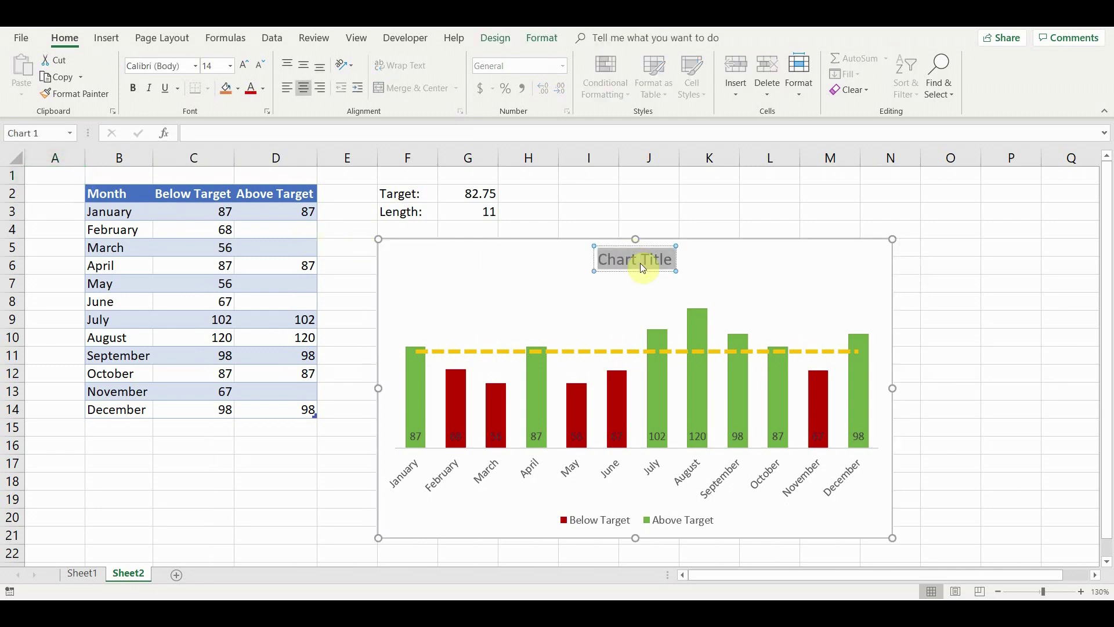
pyautogui.write('Monthly Sales')
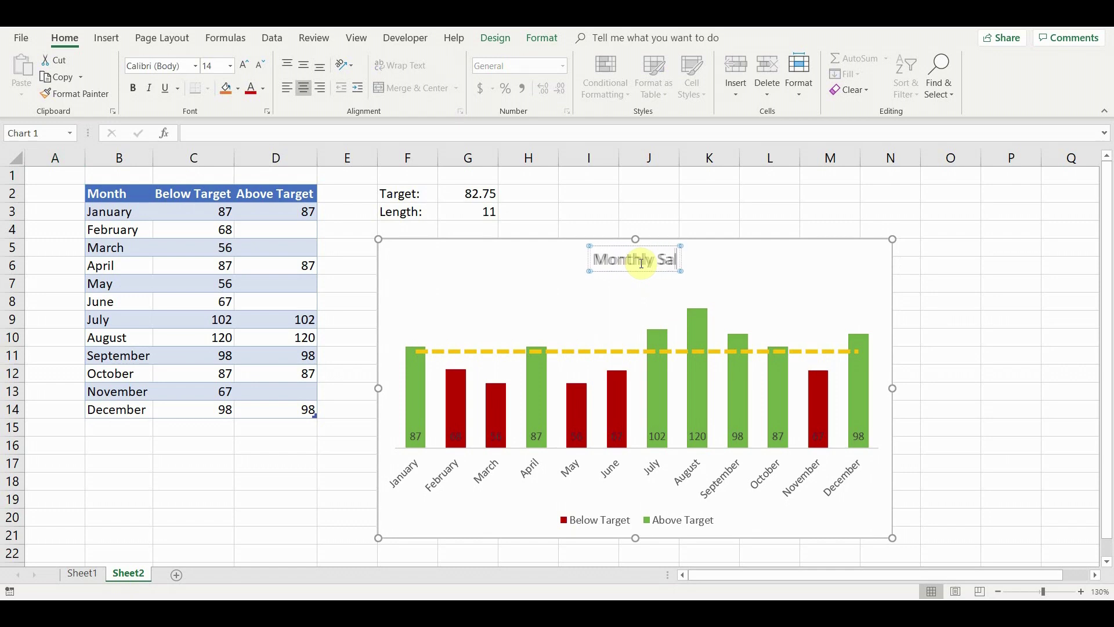
pyautogui.click(71, 176)
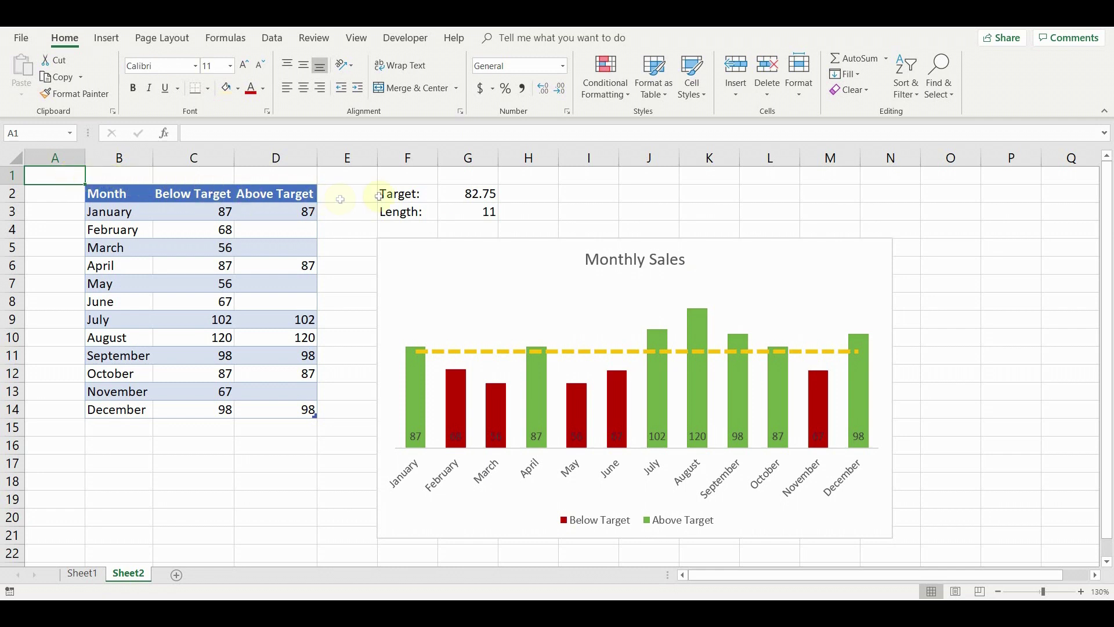
# - Enter =CONCATENATE(F2,G2) in cell I2 so it displays Target: 82.75
pyautogui.click(582, 194)
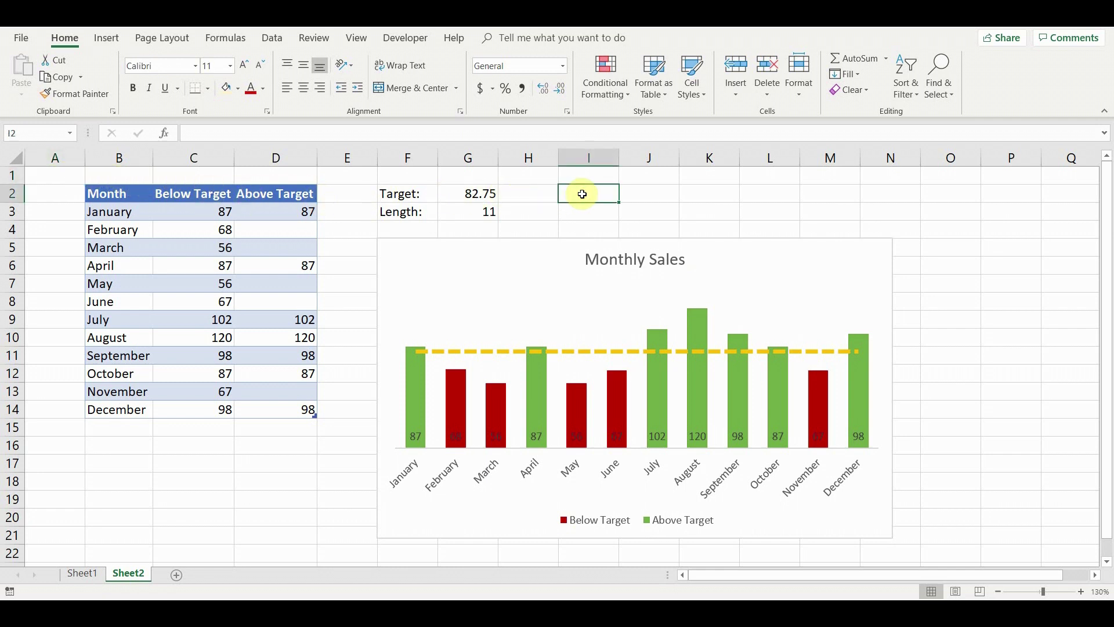
pyautogui.write('=')
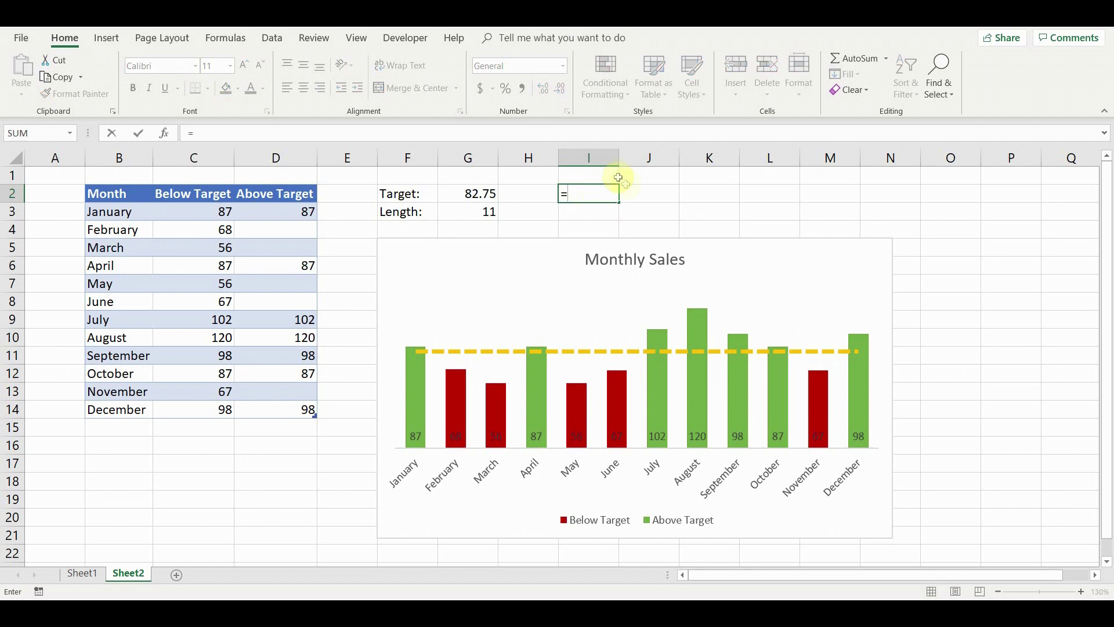
pyautogui.click(596, 133)
pyautogui.write('conca')
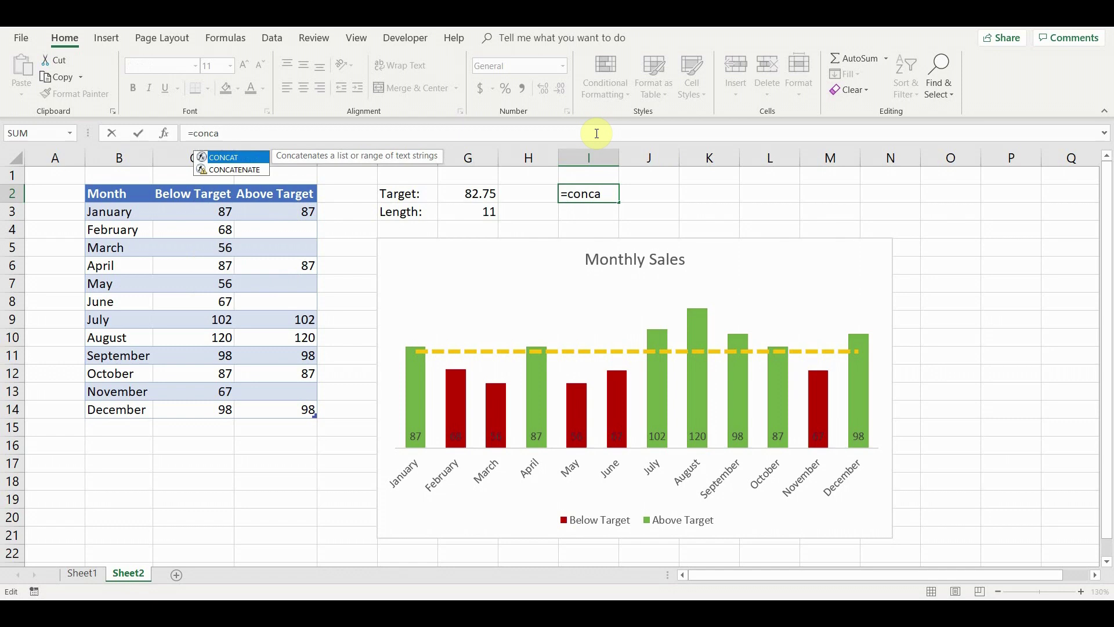
pyautogui.press('Down')
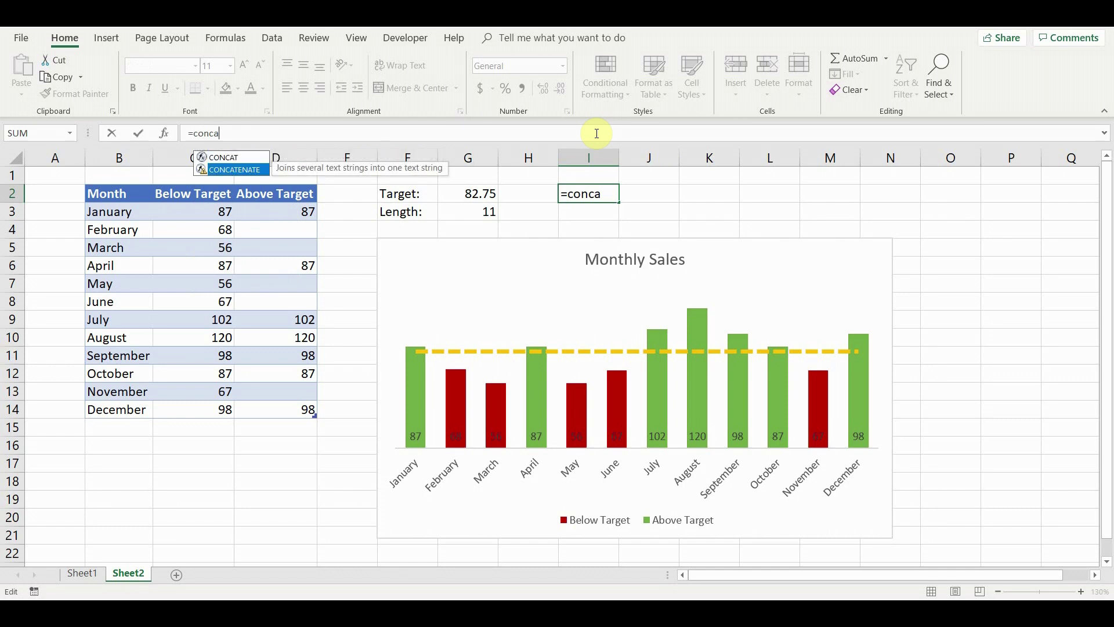
pyautogui.press('Tab')
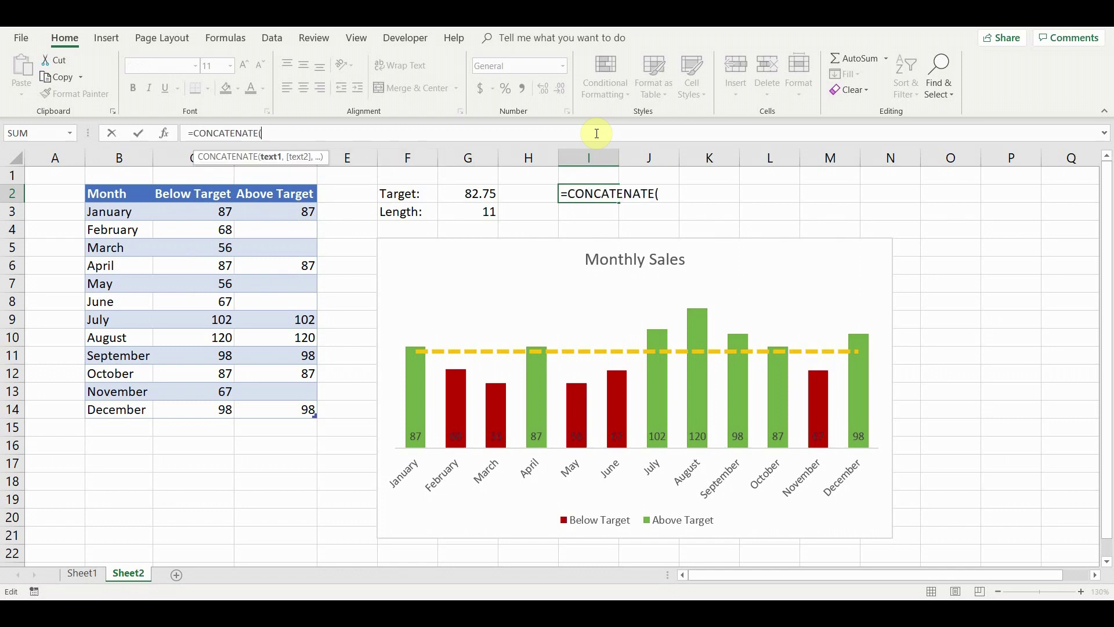
pyautogui.click(406, 191)
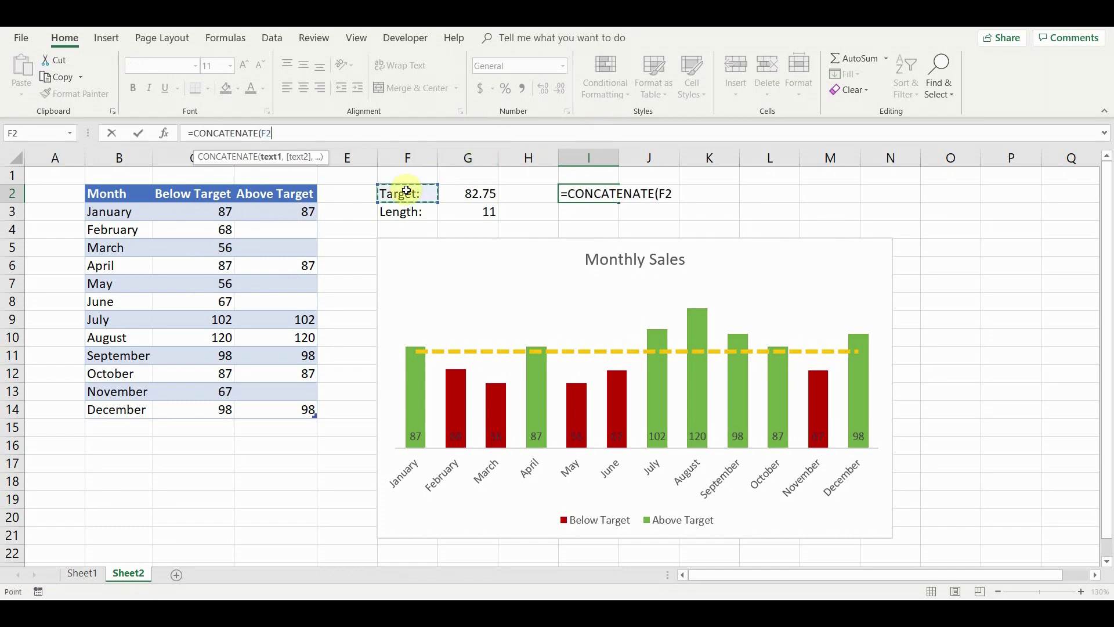
pyautogui.write(',')
pyautogui.click(462, 193)
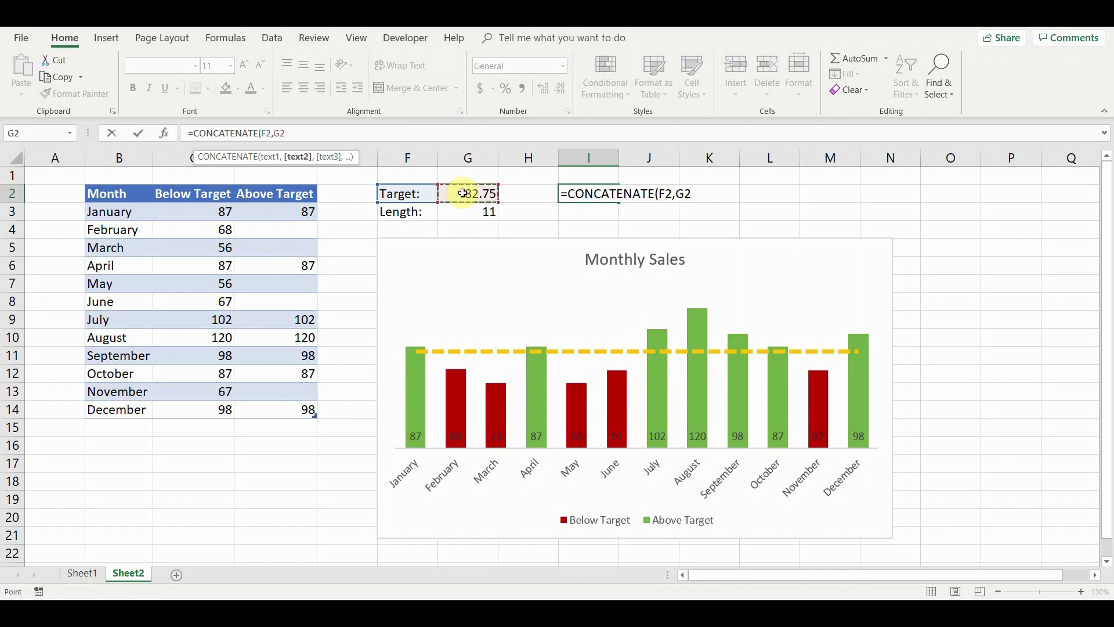
pyautogui.write(')')
pyautogui.press('Return')
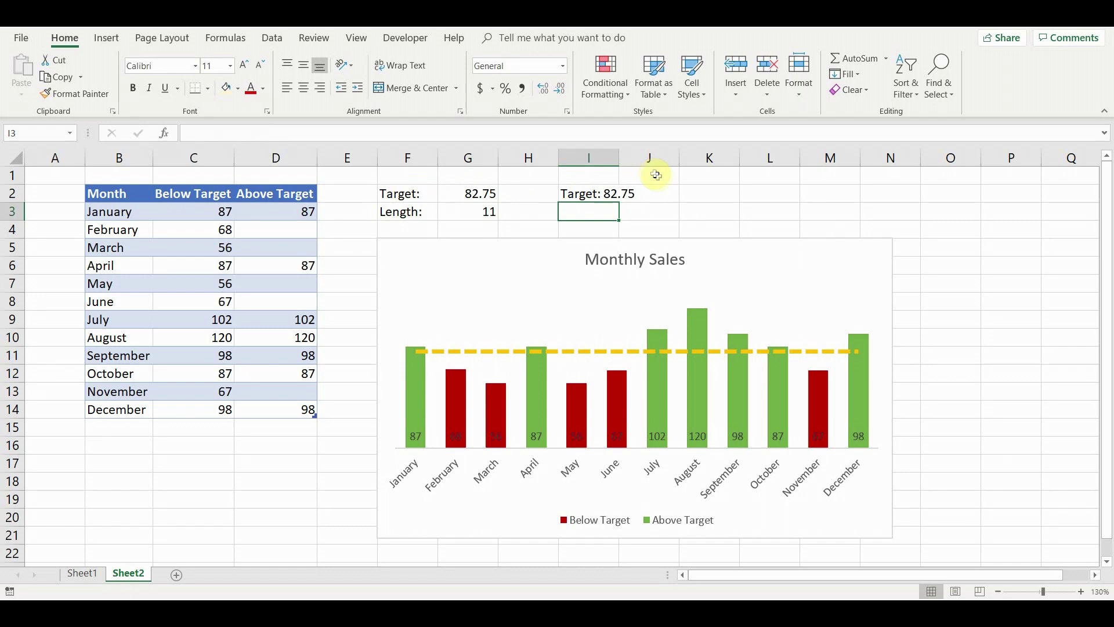
# - Draw a text box on the chart and link it to cell I2 with =$I$2
pyautogui.click(106, 38)
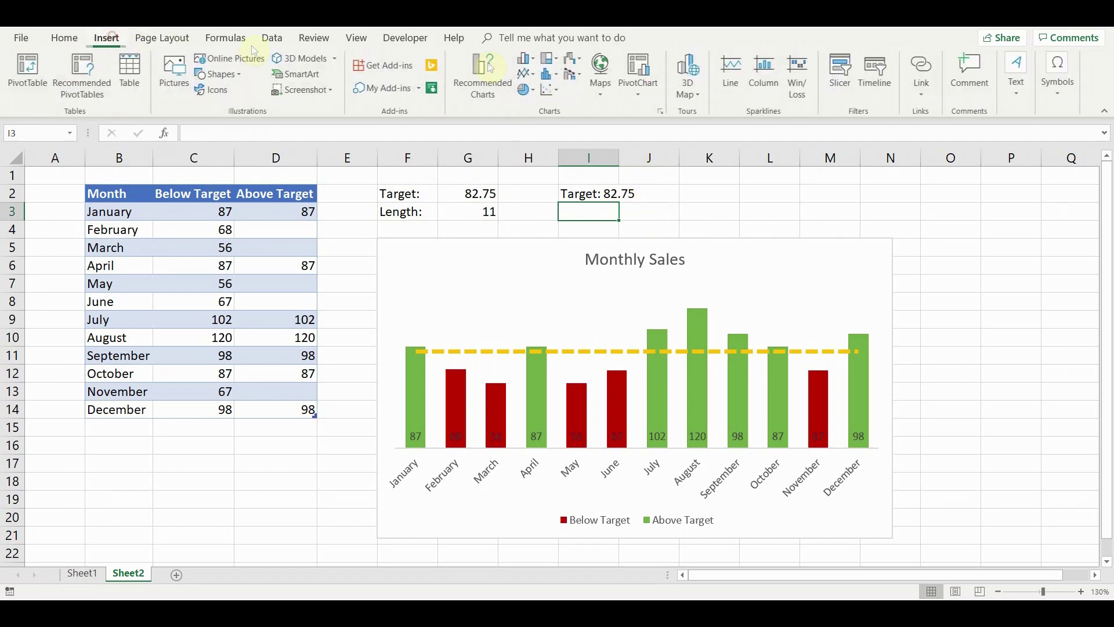
pyautogui.click(1016, 76)
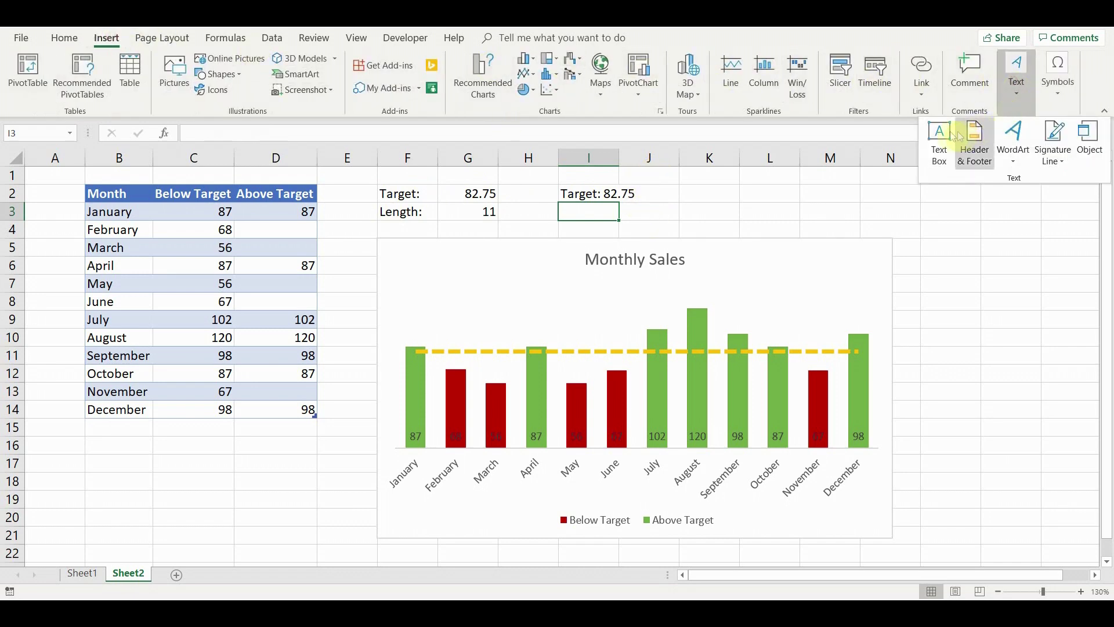
pyautogui.click(941, 135)
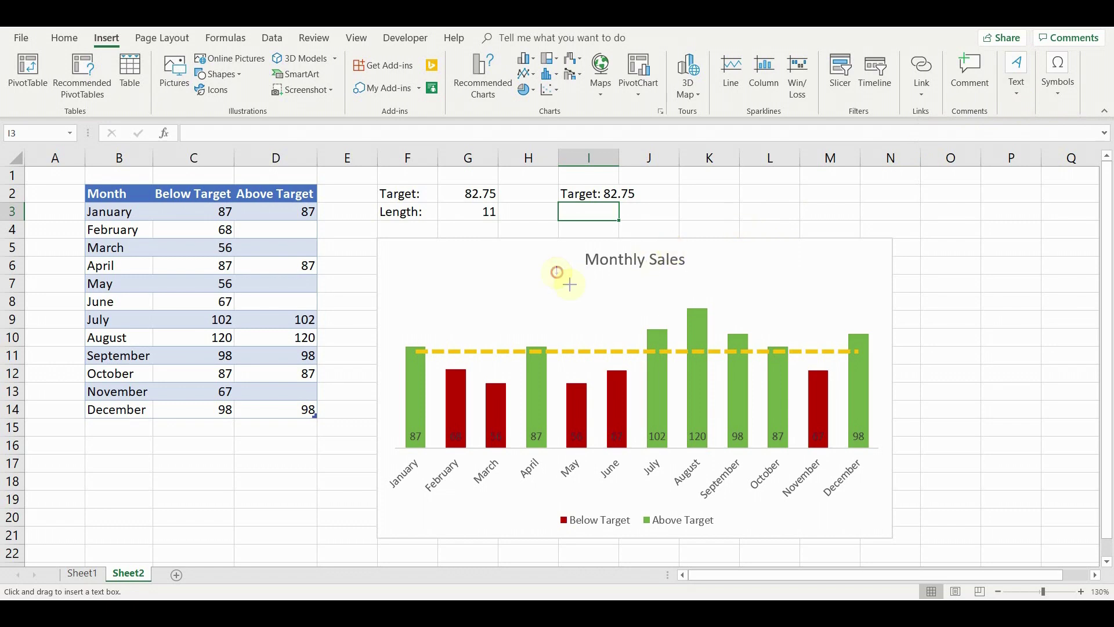
pyautogui.moveTo(557, 272); pyautogui.dragTo(707, 318)
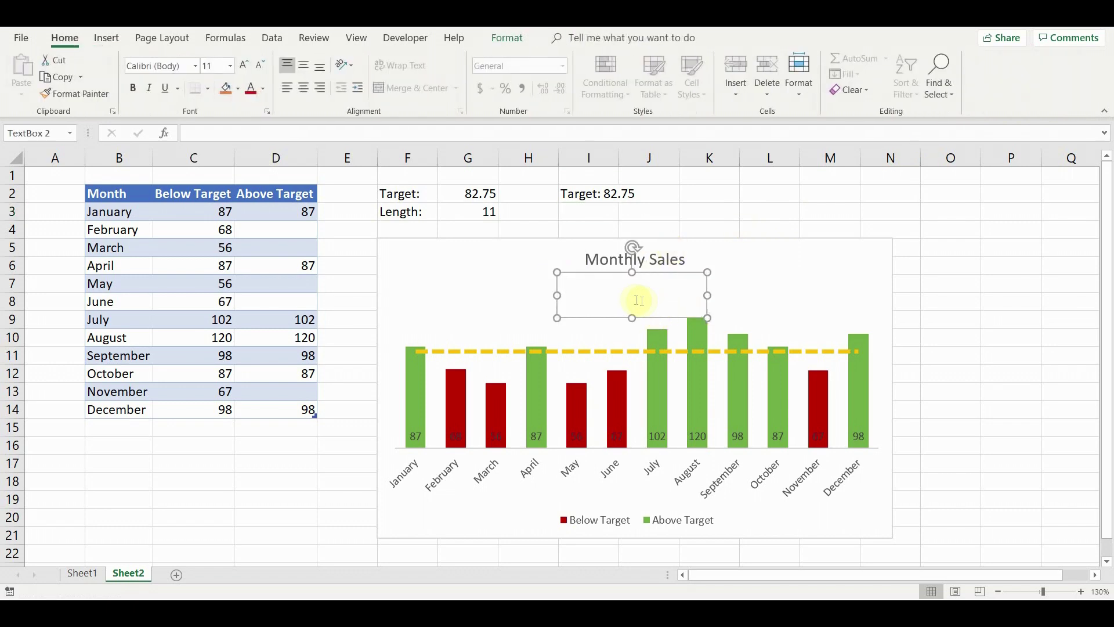
pyautogui.click(341, 132)
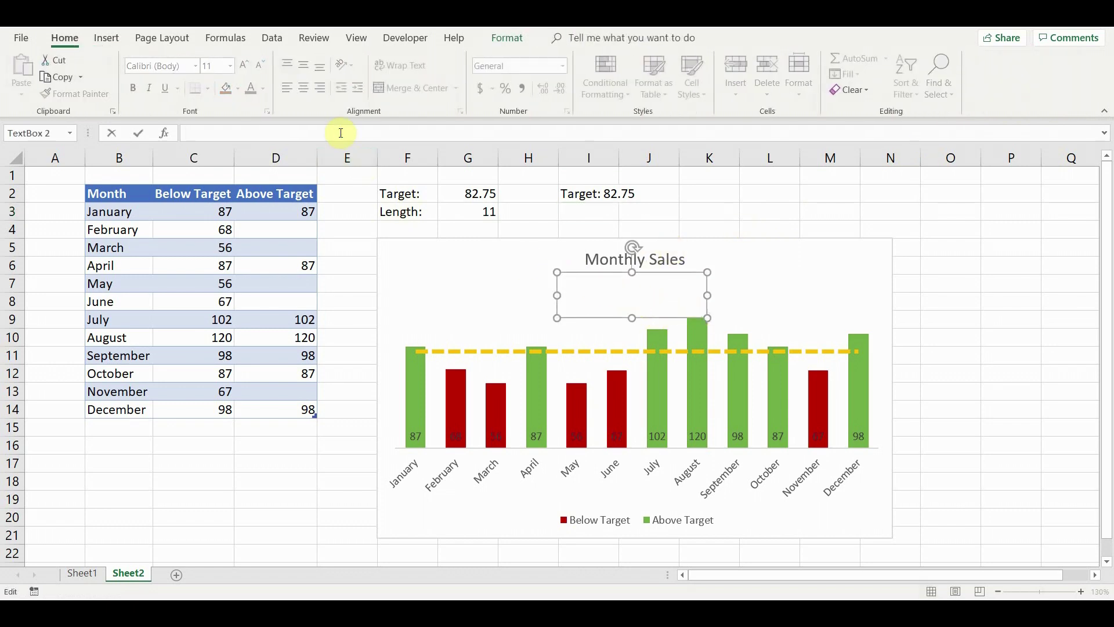
pyautogui.click(580, 193)
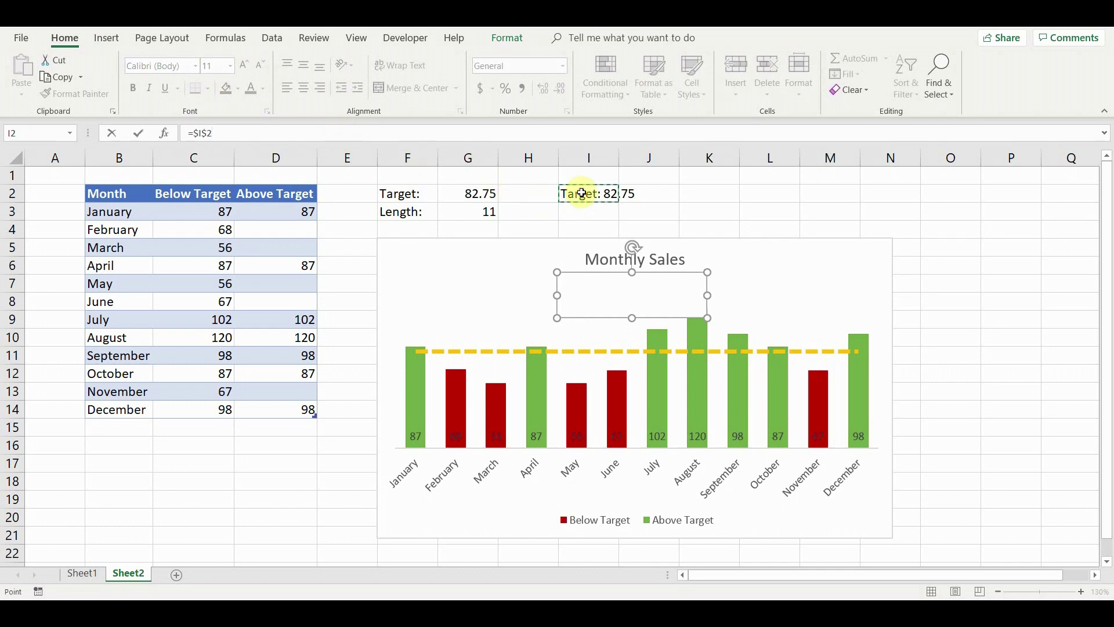
pyautogui.press('Return')
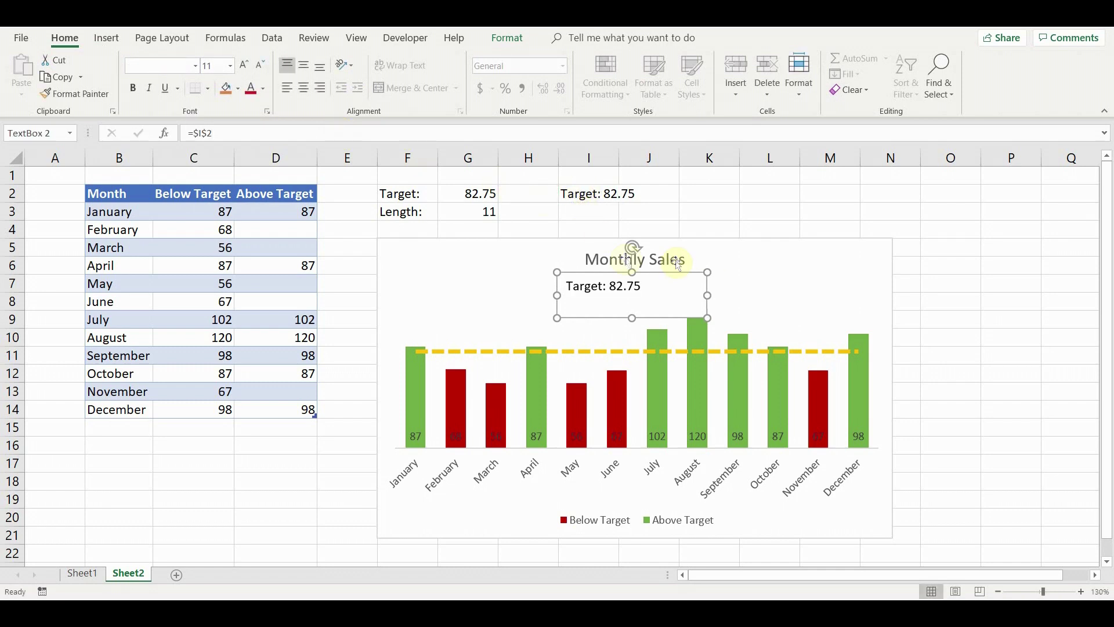
# - Give the Target text box no outline and centre its text horizontally and vertically
pyautogui.click(724, 216)
pyautogui.click(699, 301)
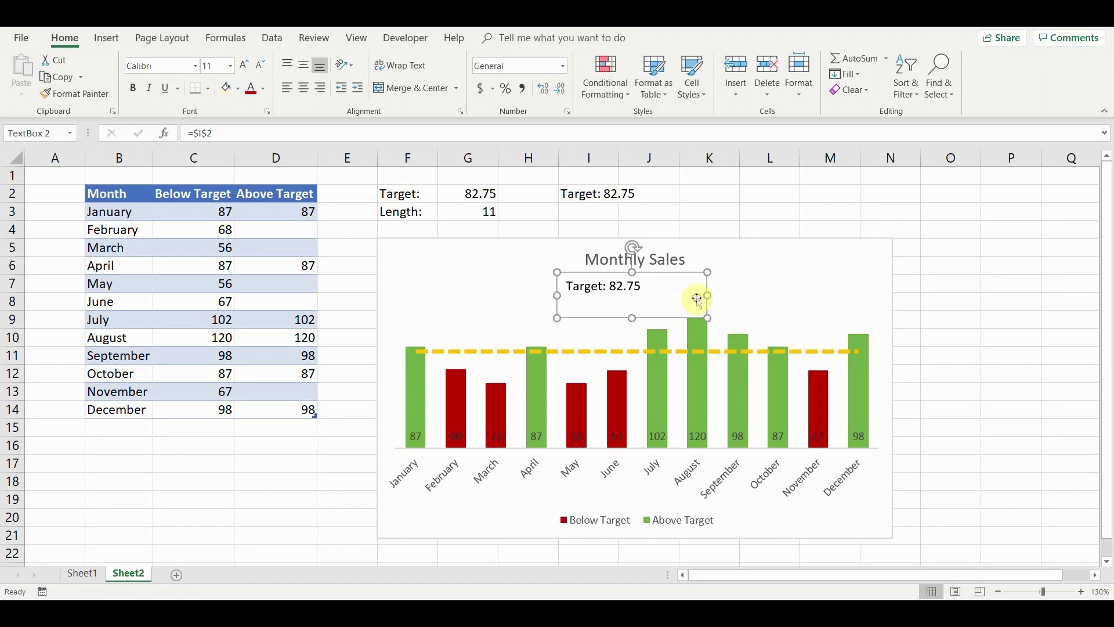
pyautogui.click(516, 39)
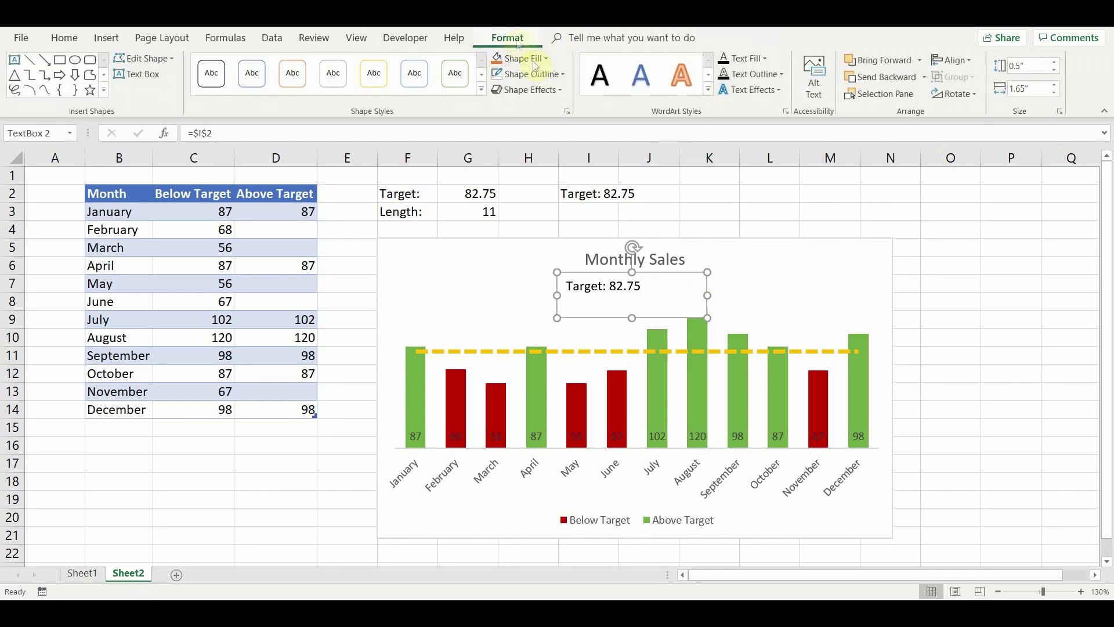
pyautogui.click(554, 74)
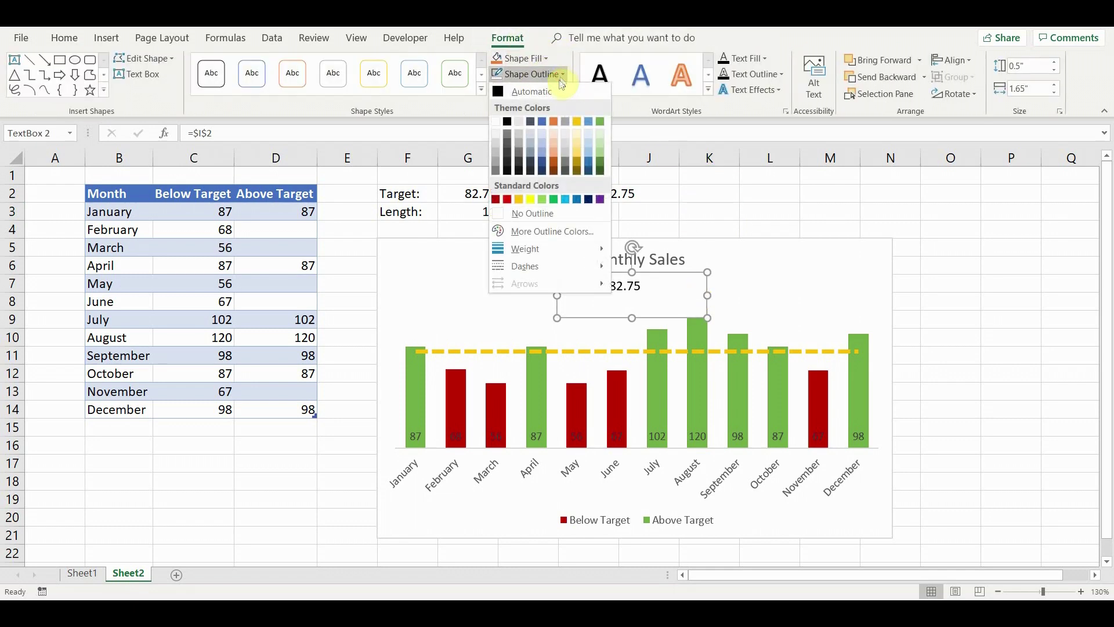
pyautogui.click(525, 213)
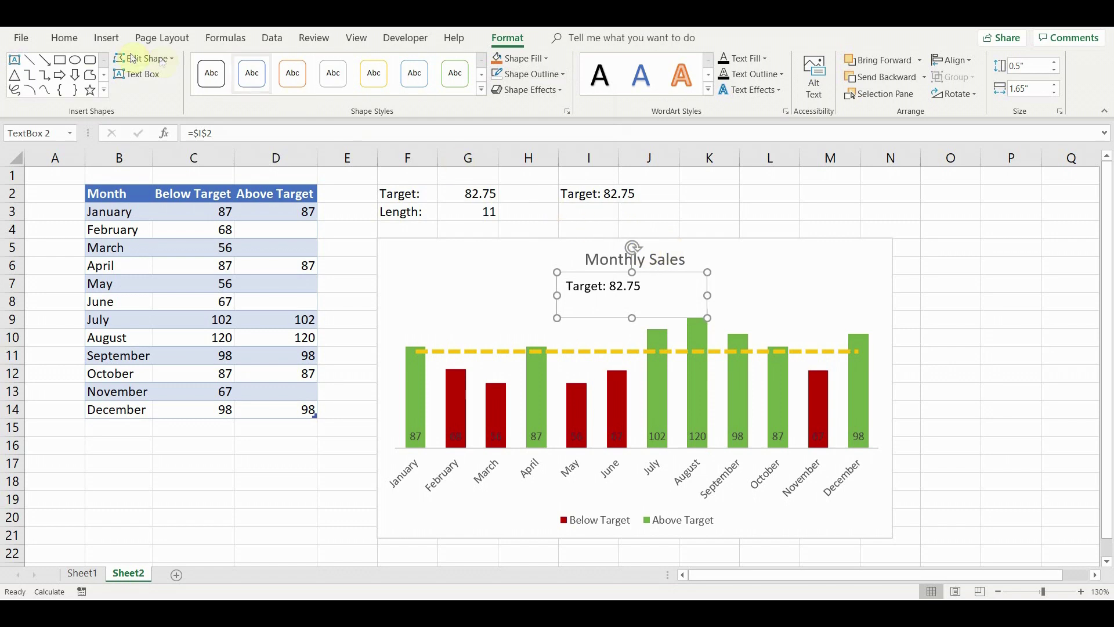
pyautogui.click(64, 38)
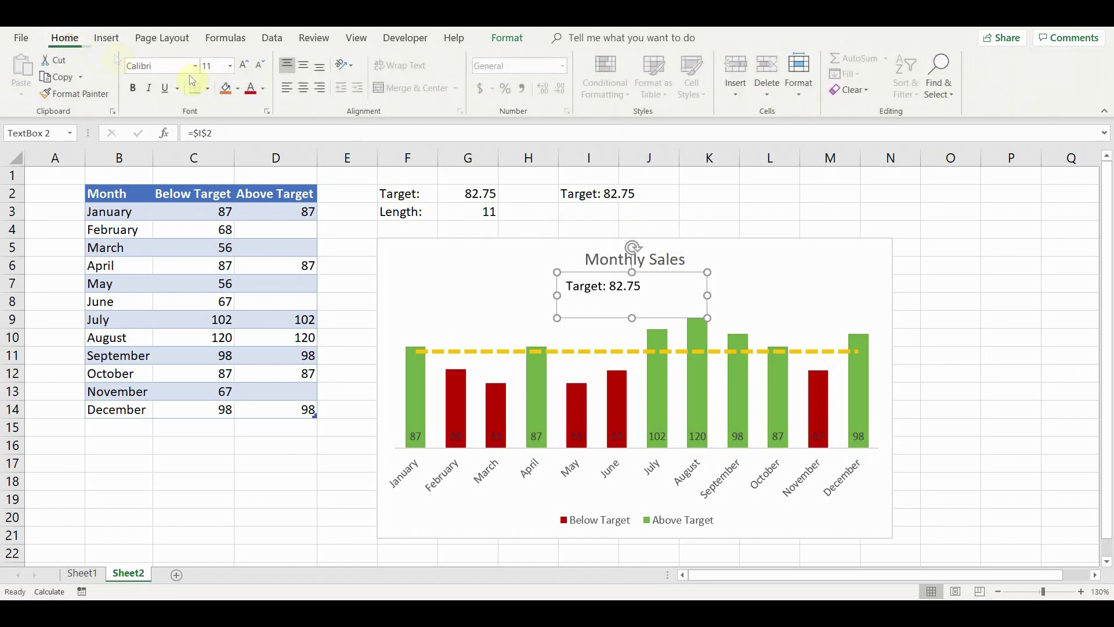
pyautogui.click(303, 88)
pyautogui.click(303, 65)
# - Move the Target subtitle up directly beneath the chart title
pyautogui.click(719, 262)
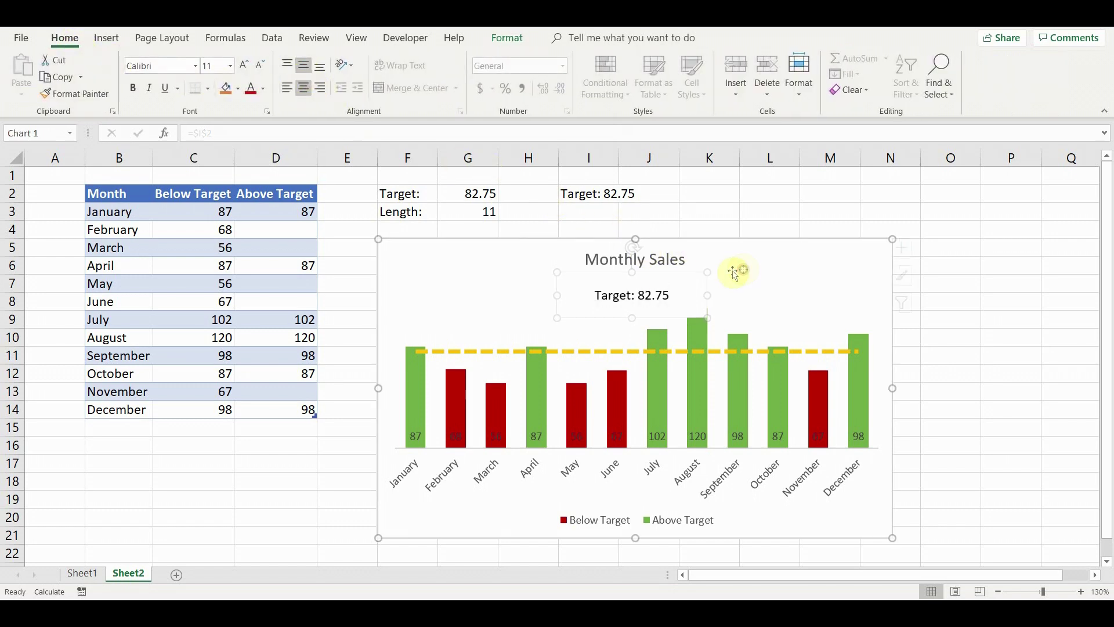
pyautogui.click(632, 316)
pyautogui.moveTo(632, 317); pyautogui.dragTo(634, 283)
pyautogui.click(69, 173)
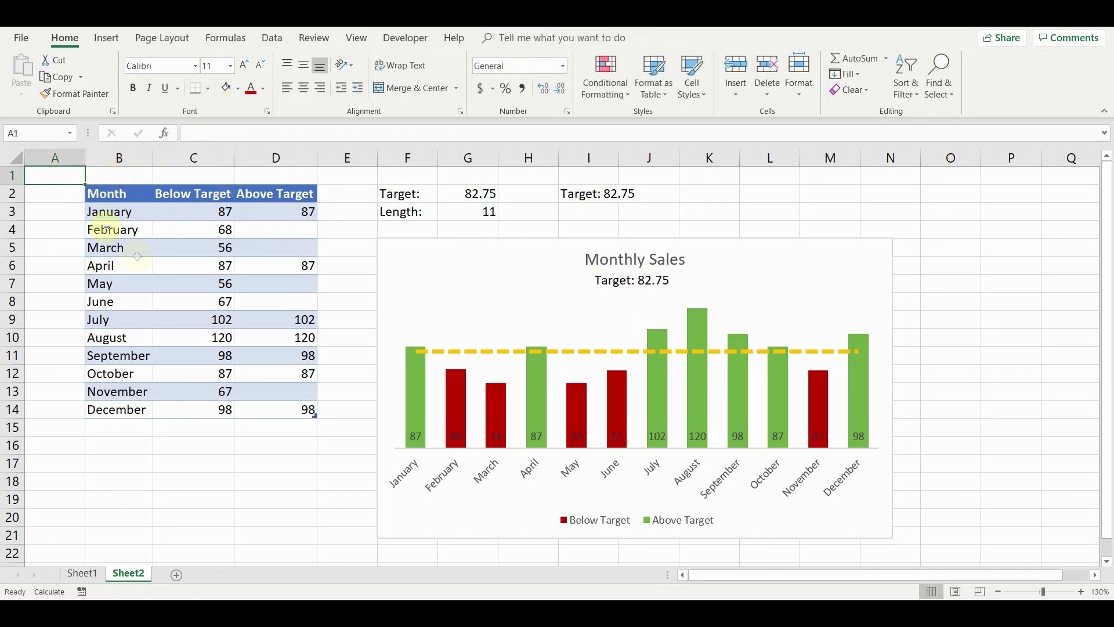
# - Test December's sales in C14 at 50, then set it to 110
pyautogui.click(198, 407)
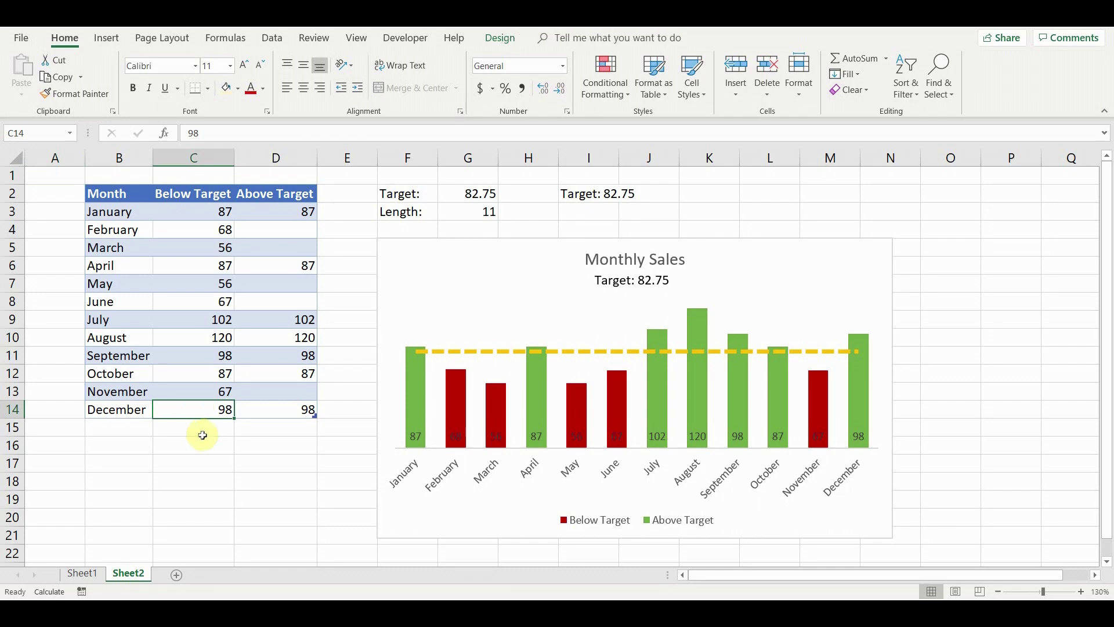
pyautogui.write('50')
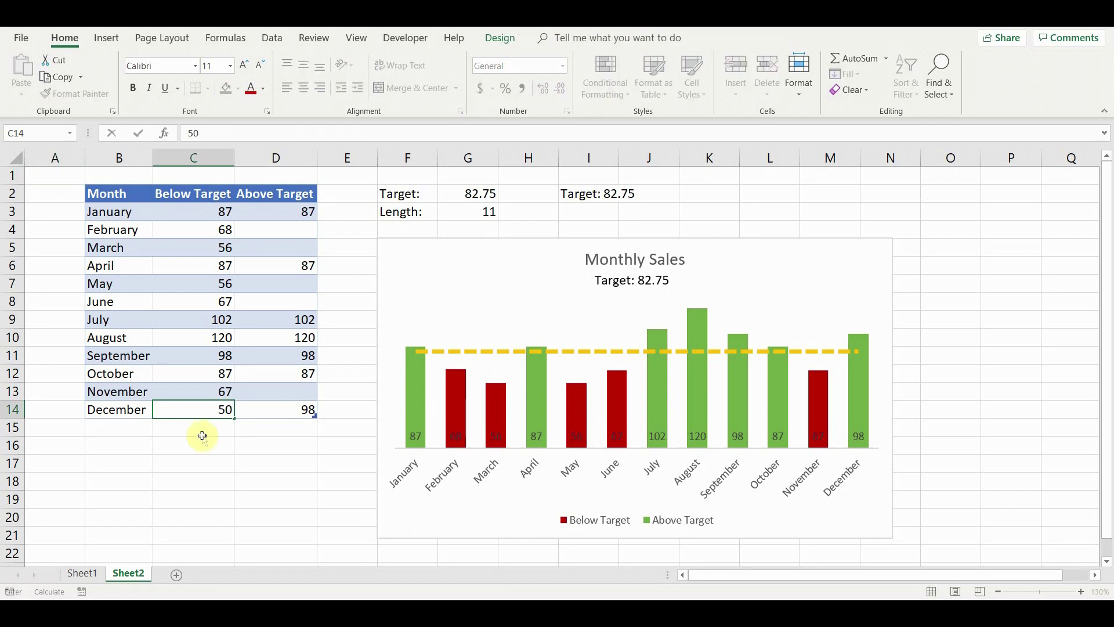
pyautogui.press('Return')
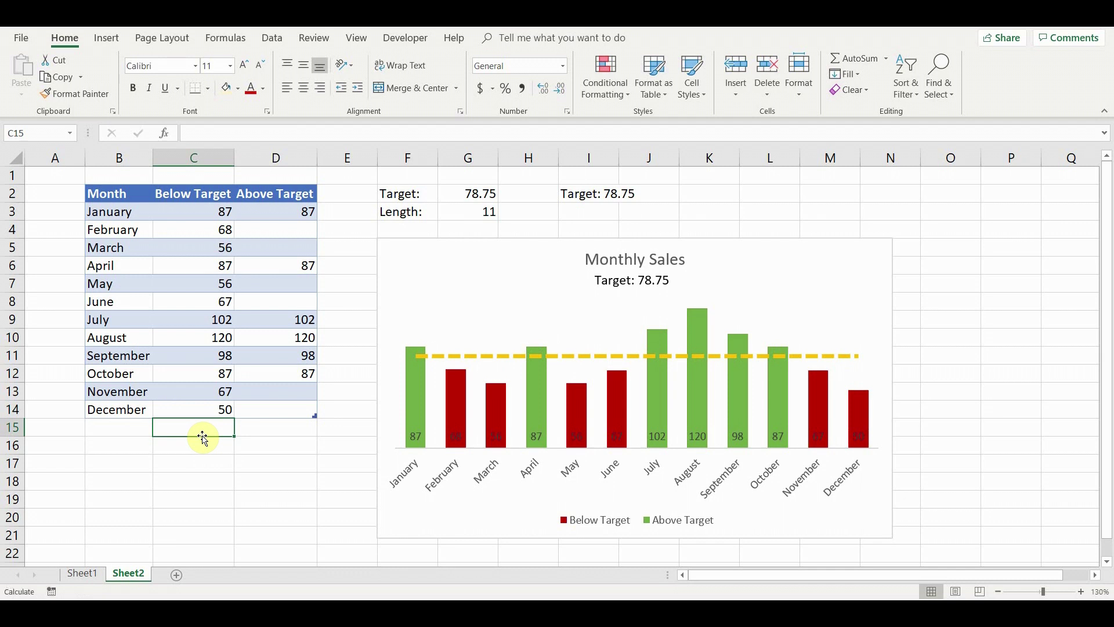
pyautogui.press('Up')
pyautogui.write('11')
pyautogui.press('Return')
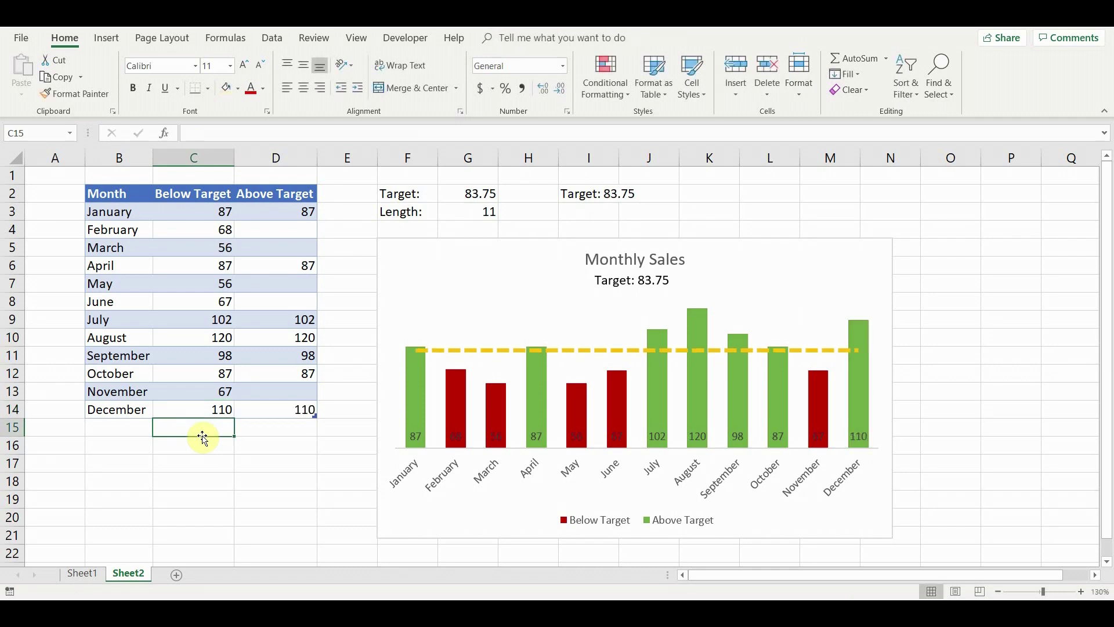
pyautogui.click(74, 176)
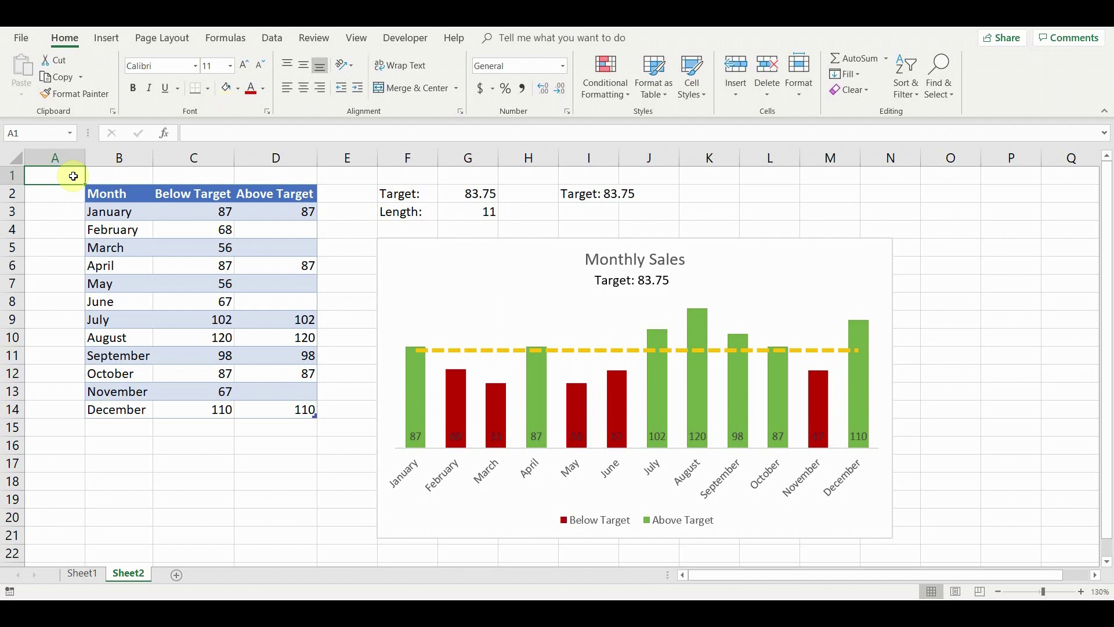
# - Go to Sheet1 to view the large Monthly Sales chart
pyautogui.click(82, 573)
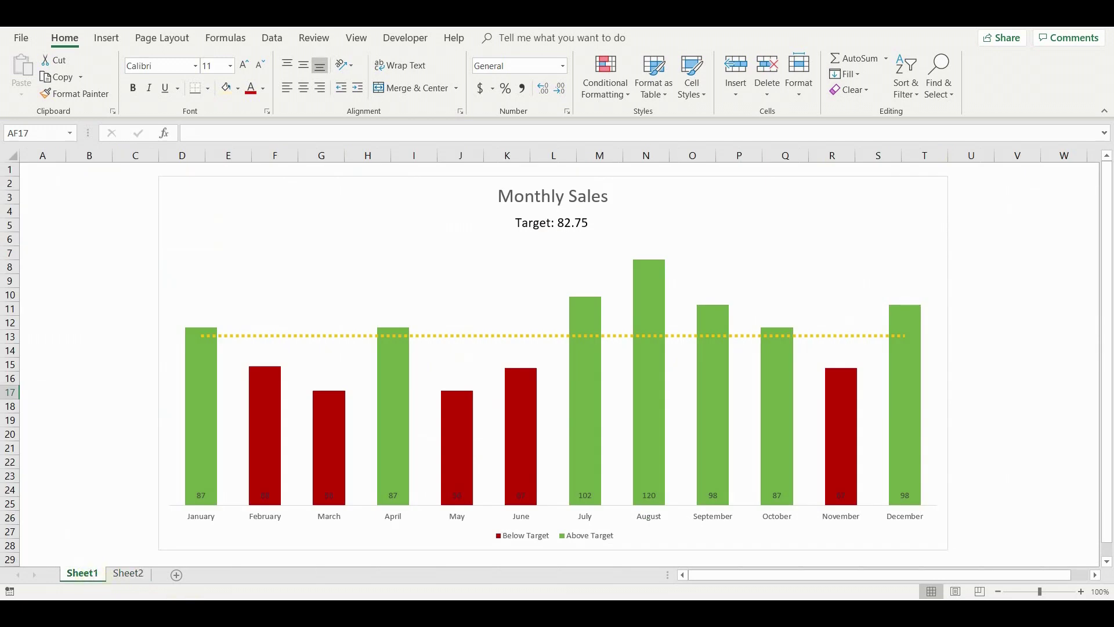